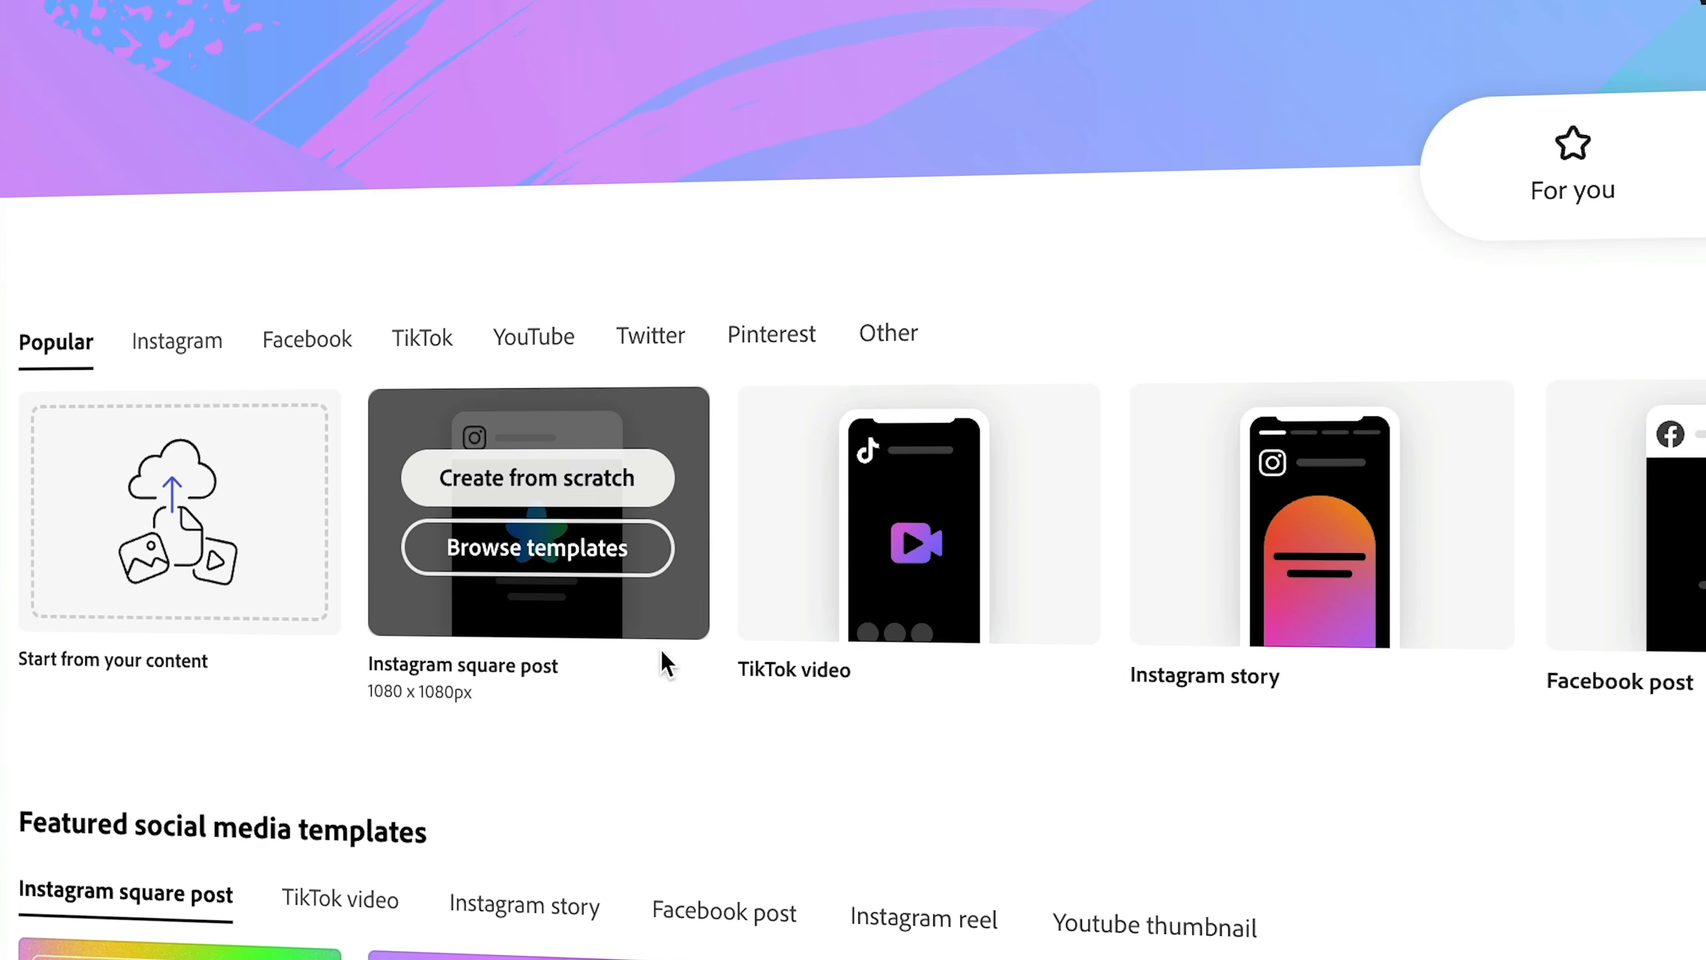
# - From the Adobe Express home page, search templates for 'youtube banner'
pyautogui.click(346, 537)
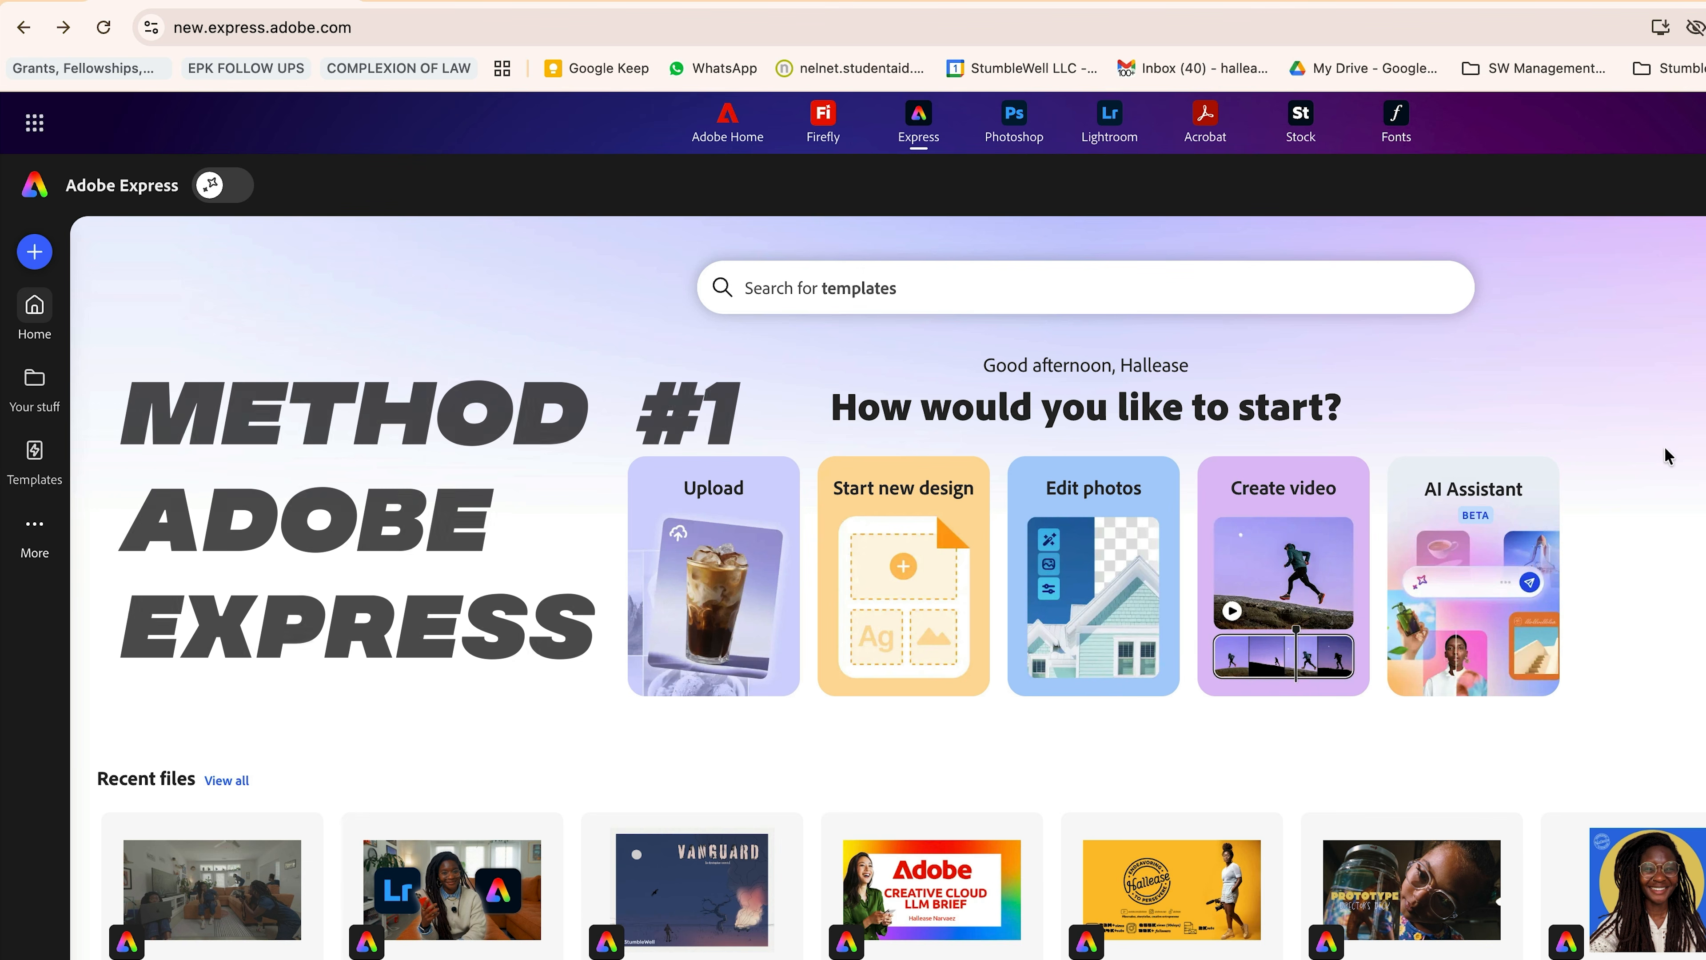
pyautogui.click(1356, 290)
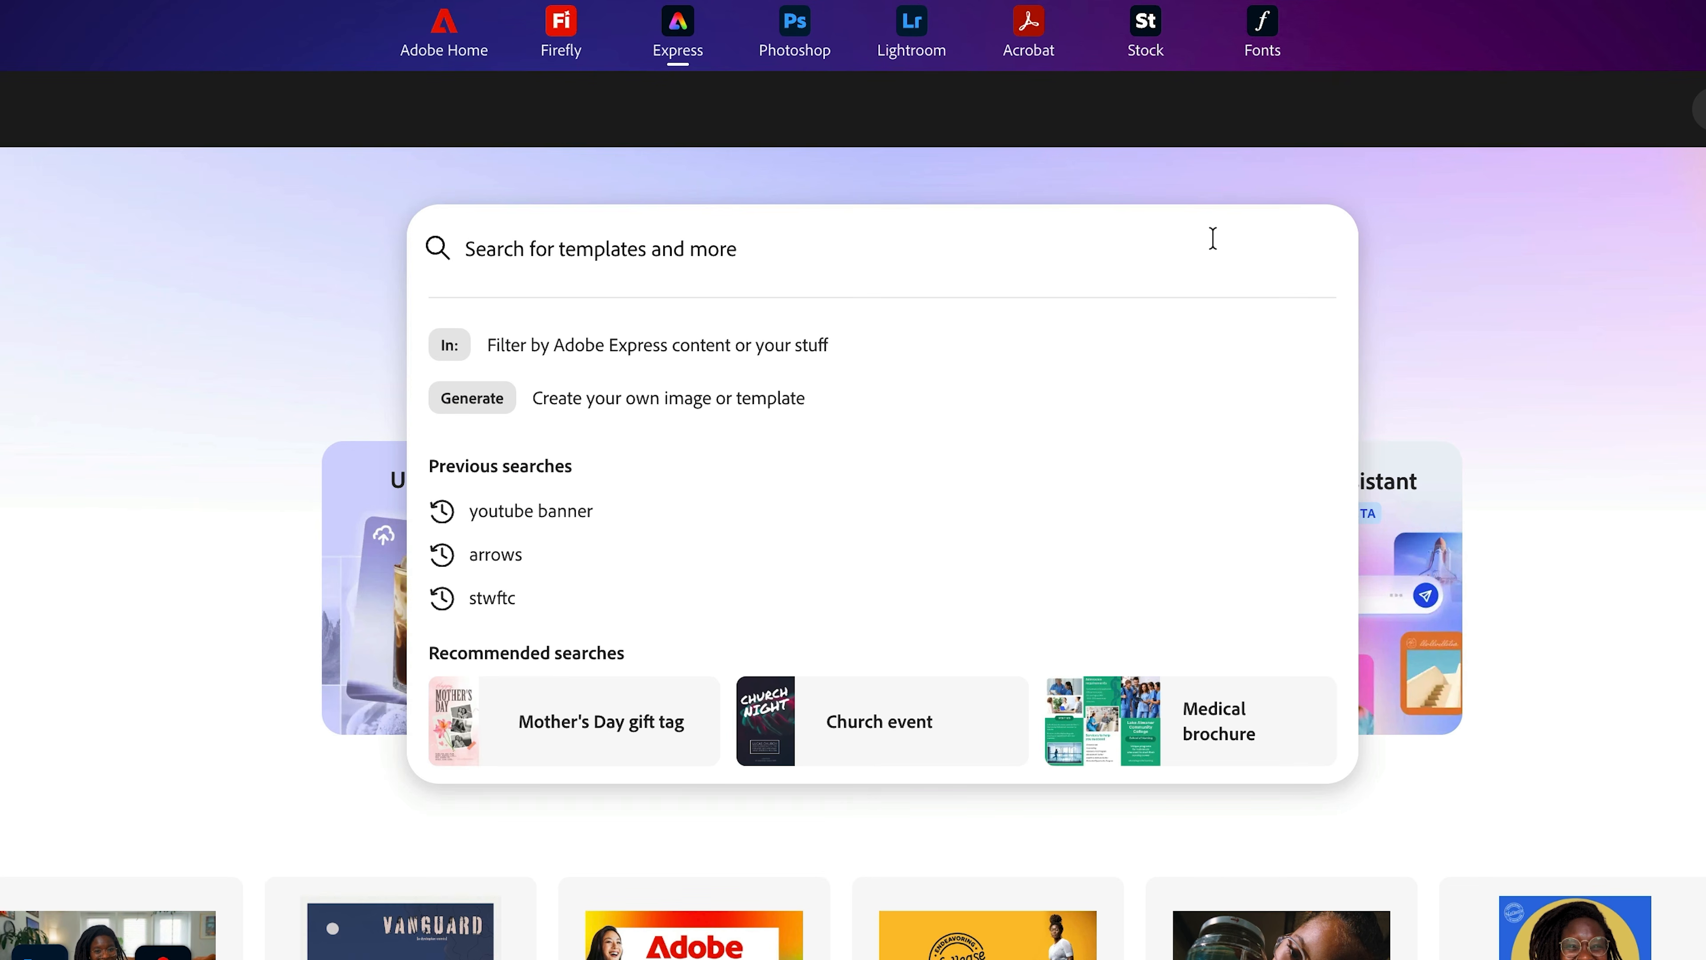
pyautogui.write('youtube banner')
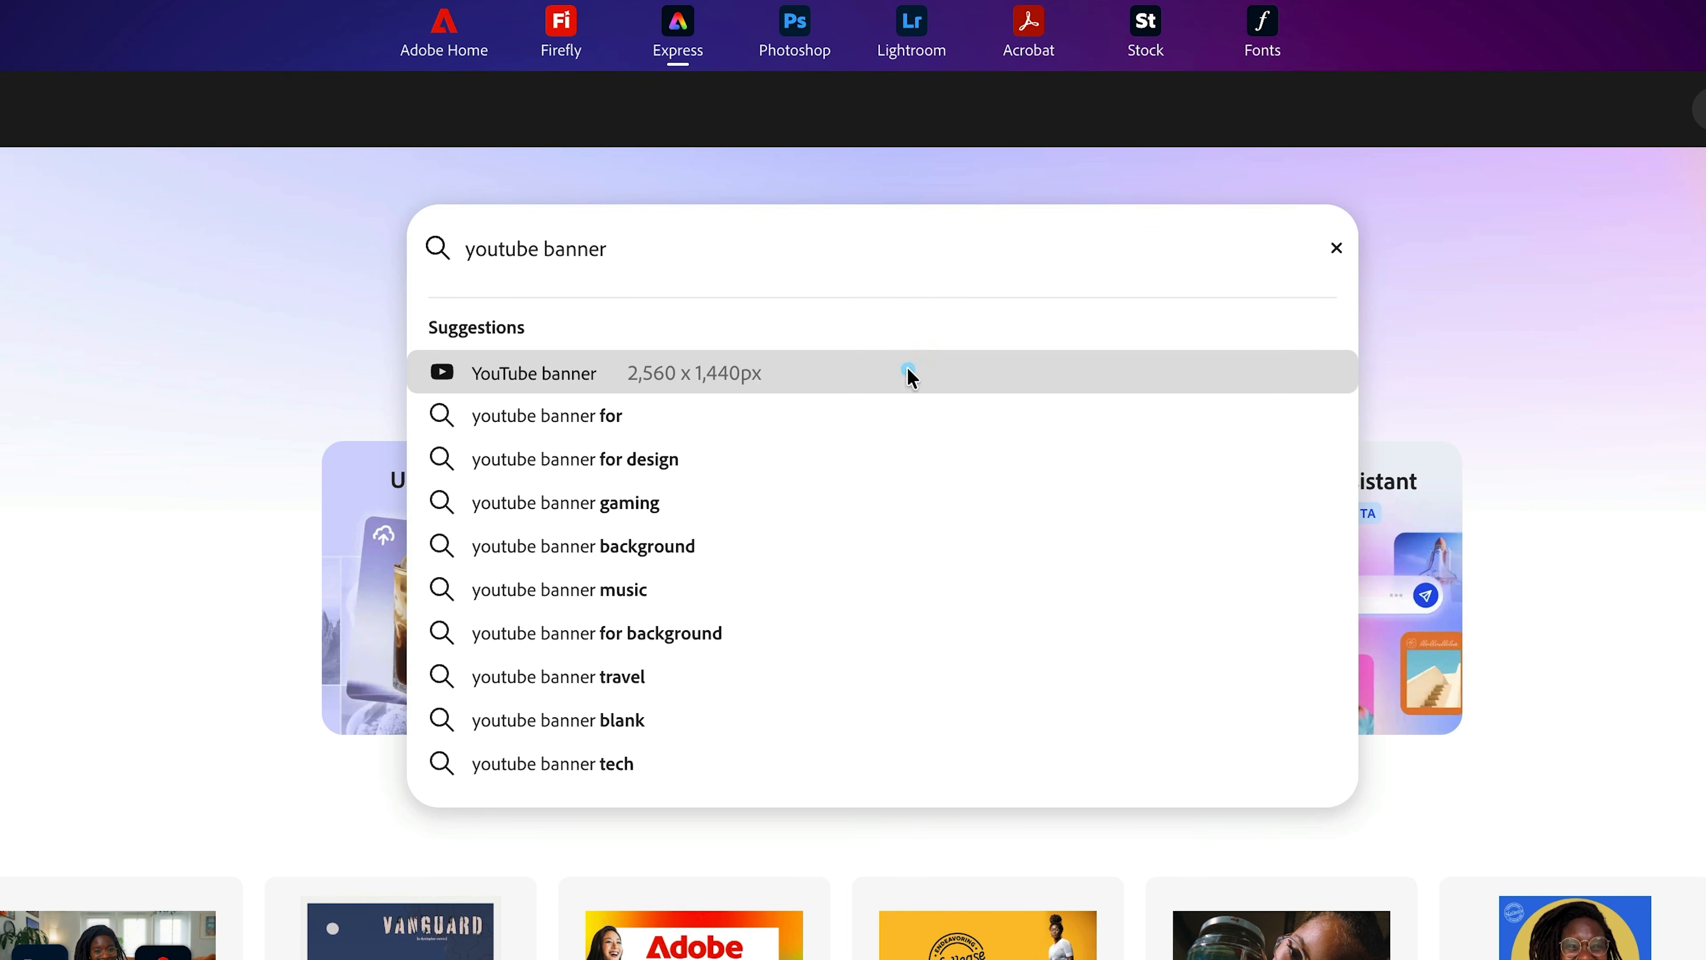
# - Start a 2,560 x 1,440px YouTube banner and apply the LEA'S TRAVELS bridge template
pyautogui.click(907, 374)
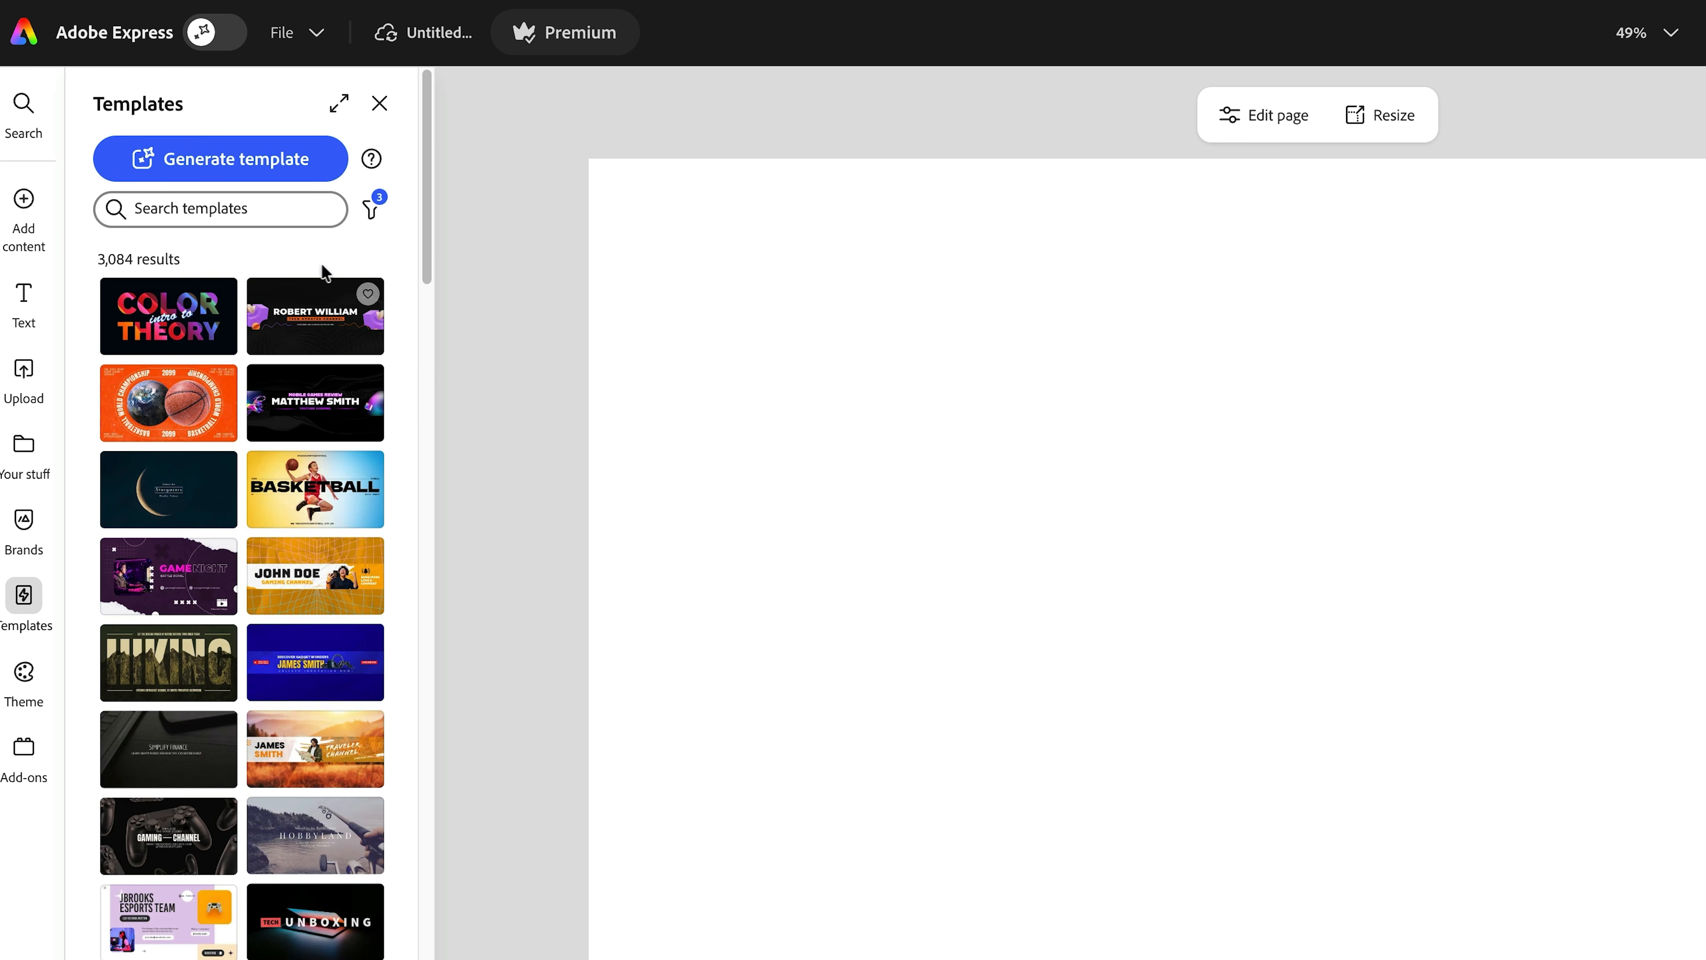
pyautogui.scroll(-3, 324, 420)
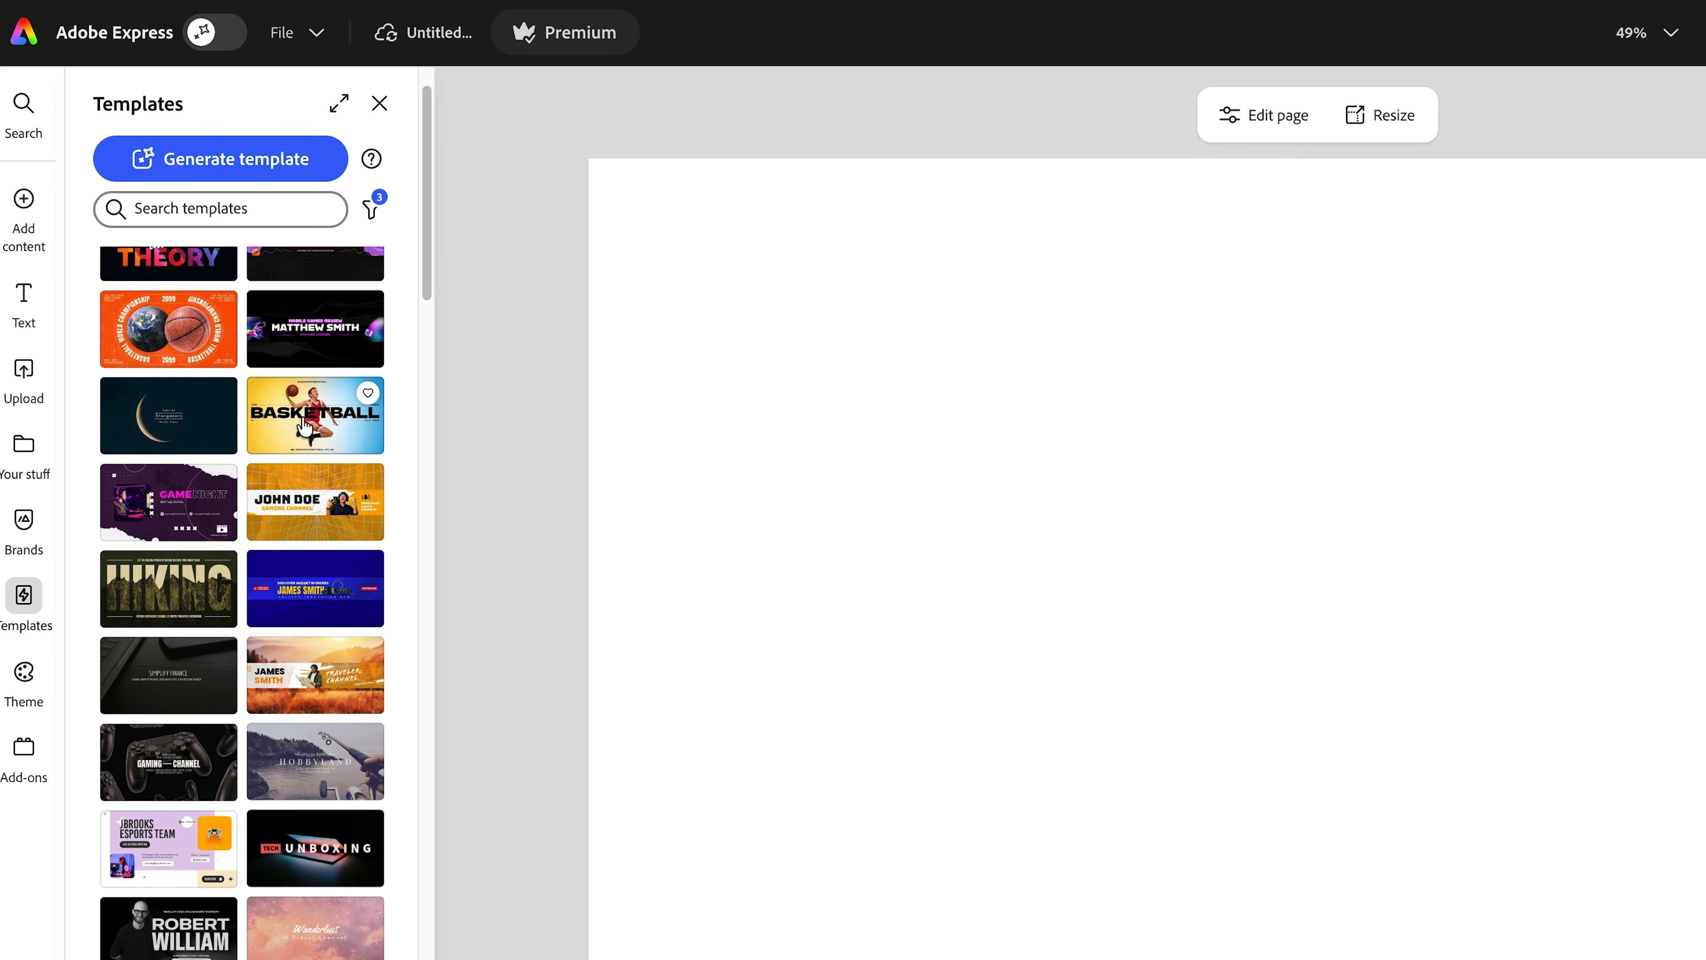
pyautogui.scroll(-2, 325, 443)
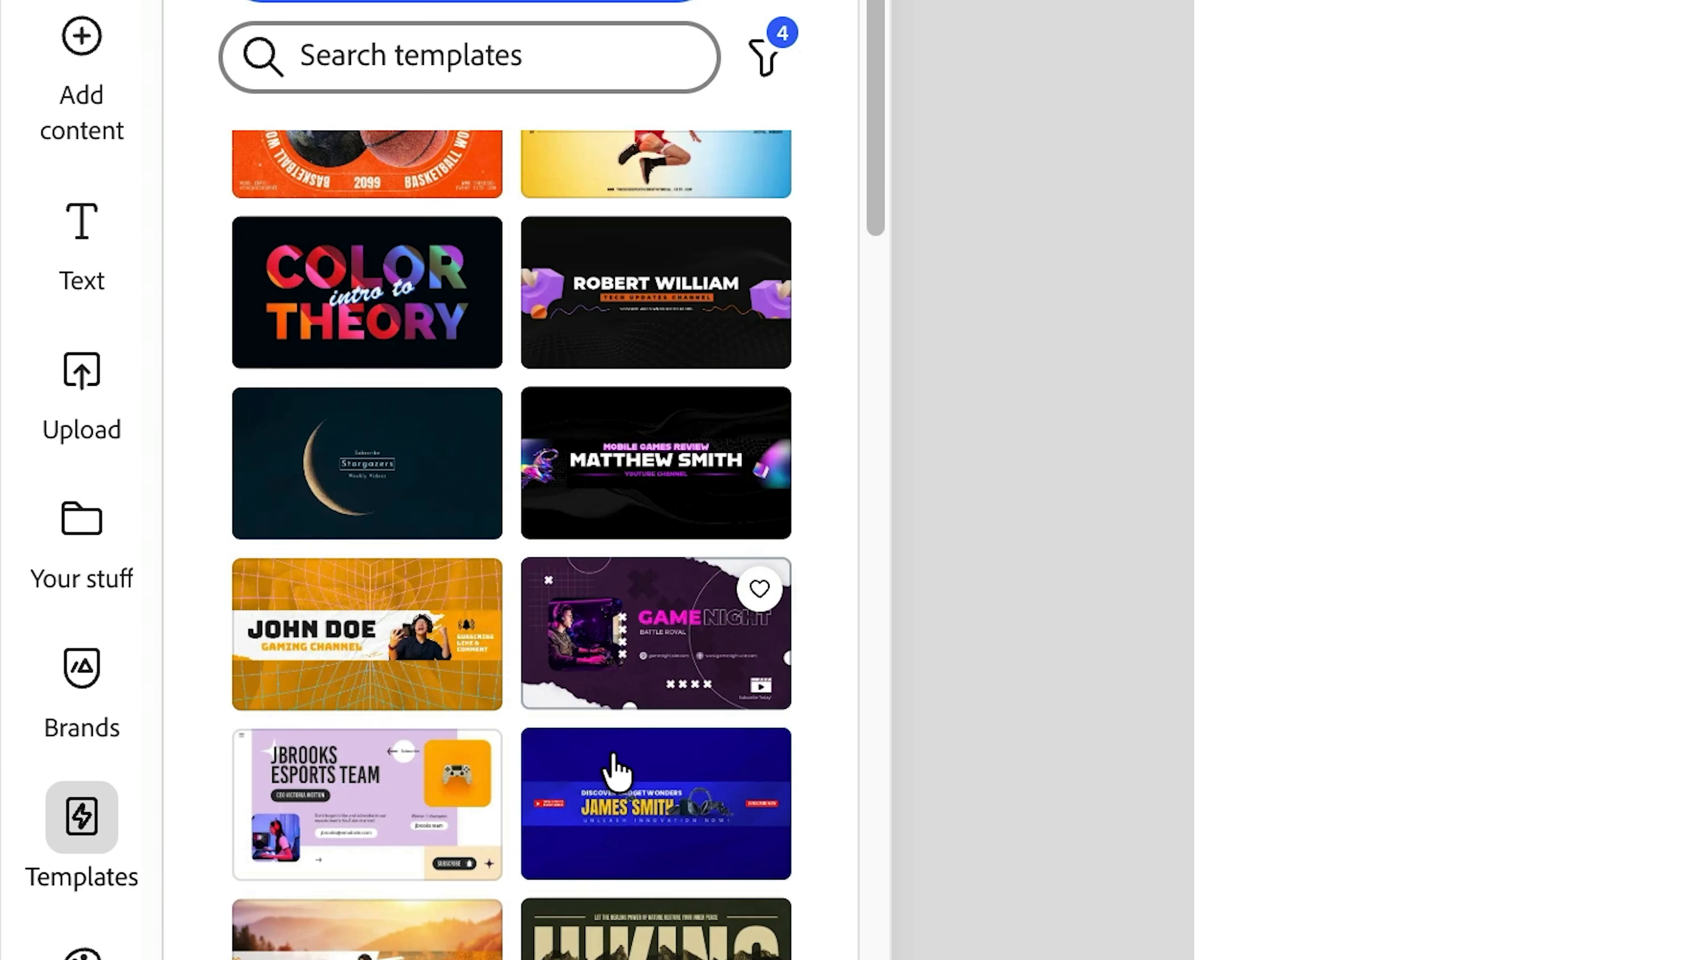
pyautogui.scroll(-10, 616, 762)
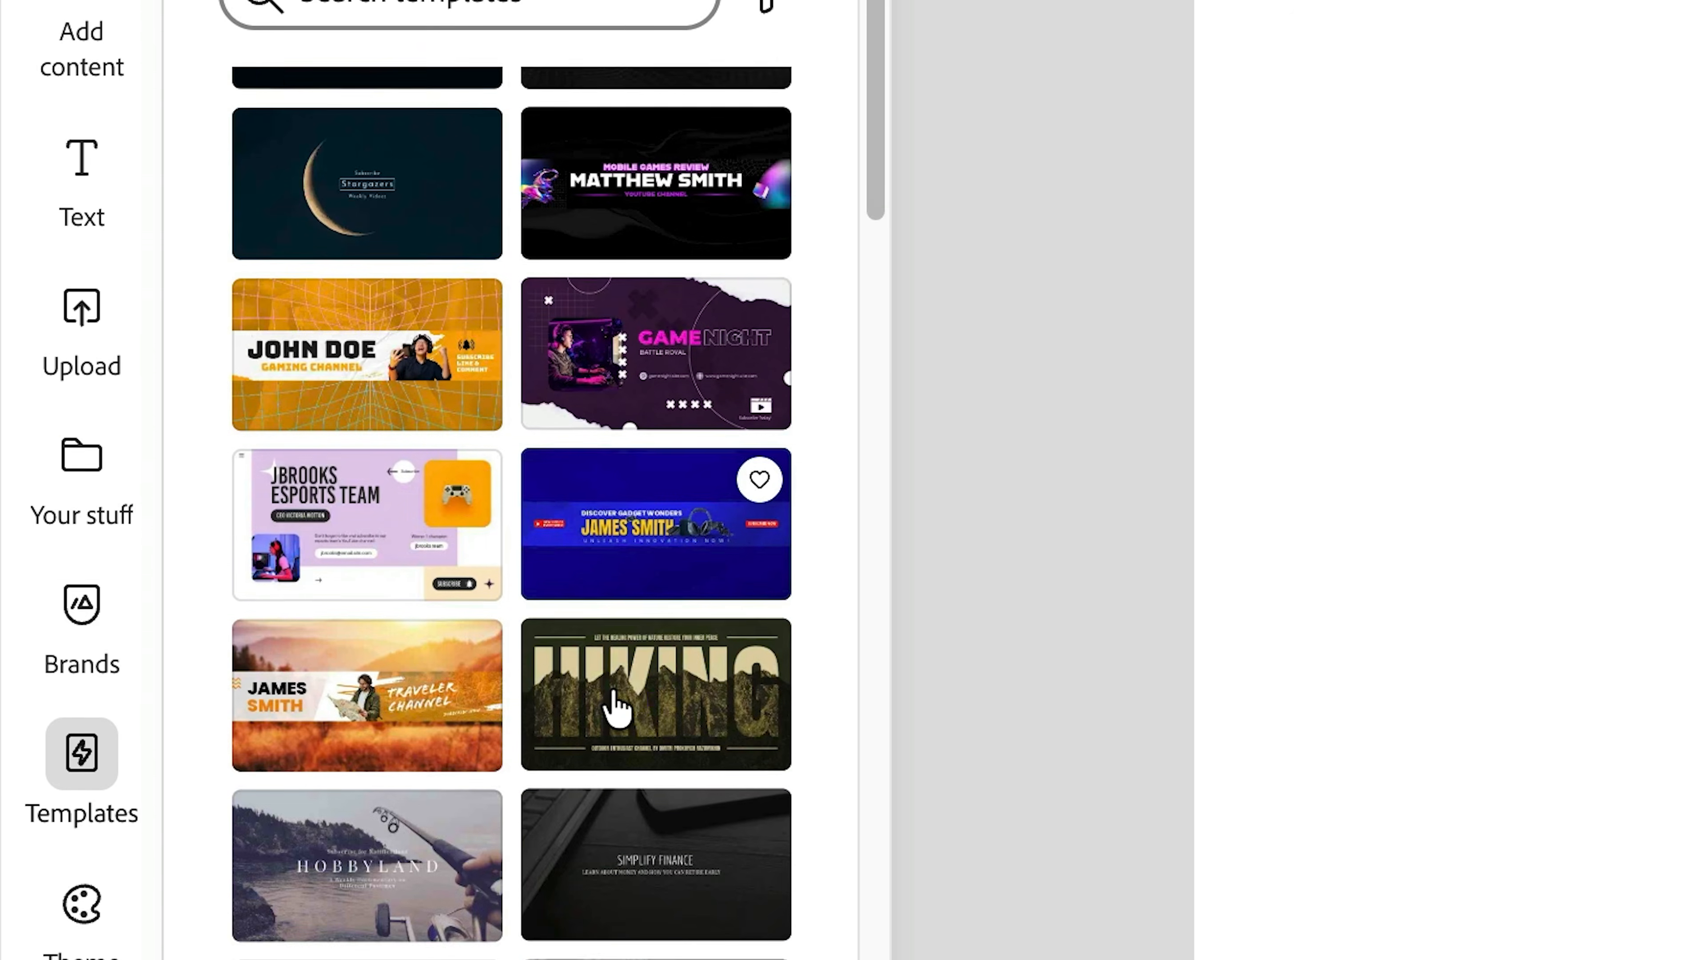
pyautogui.scroll(-10, 614, 665)
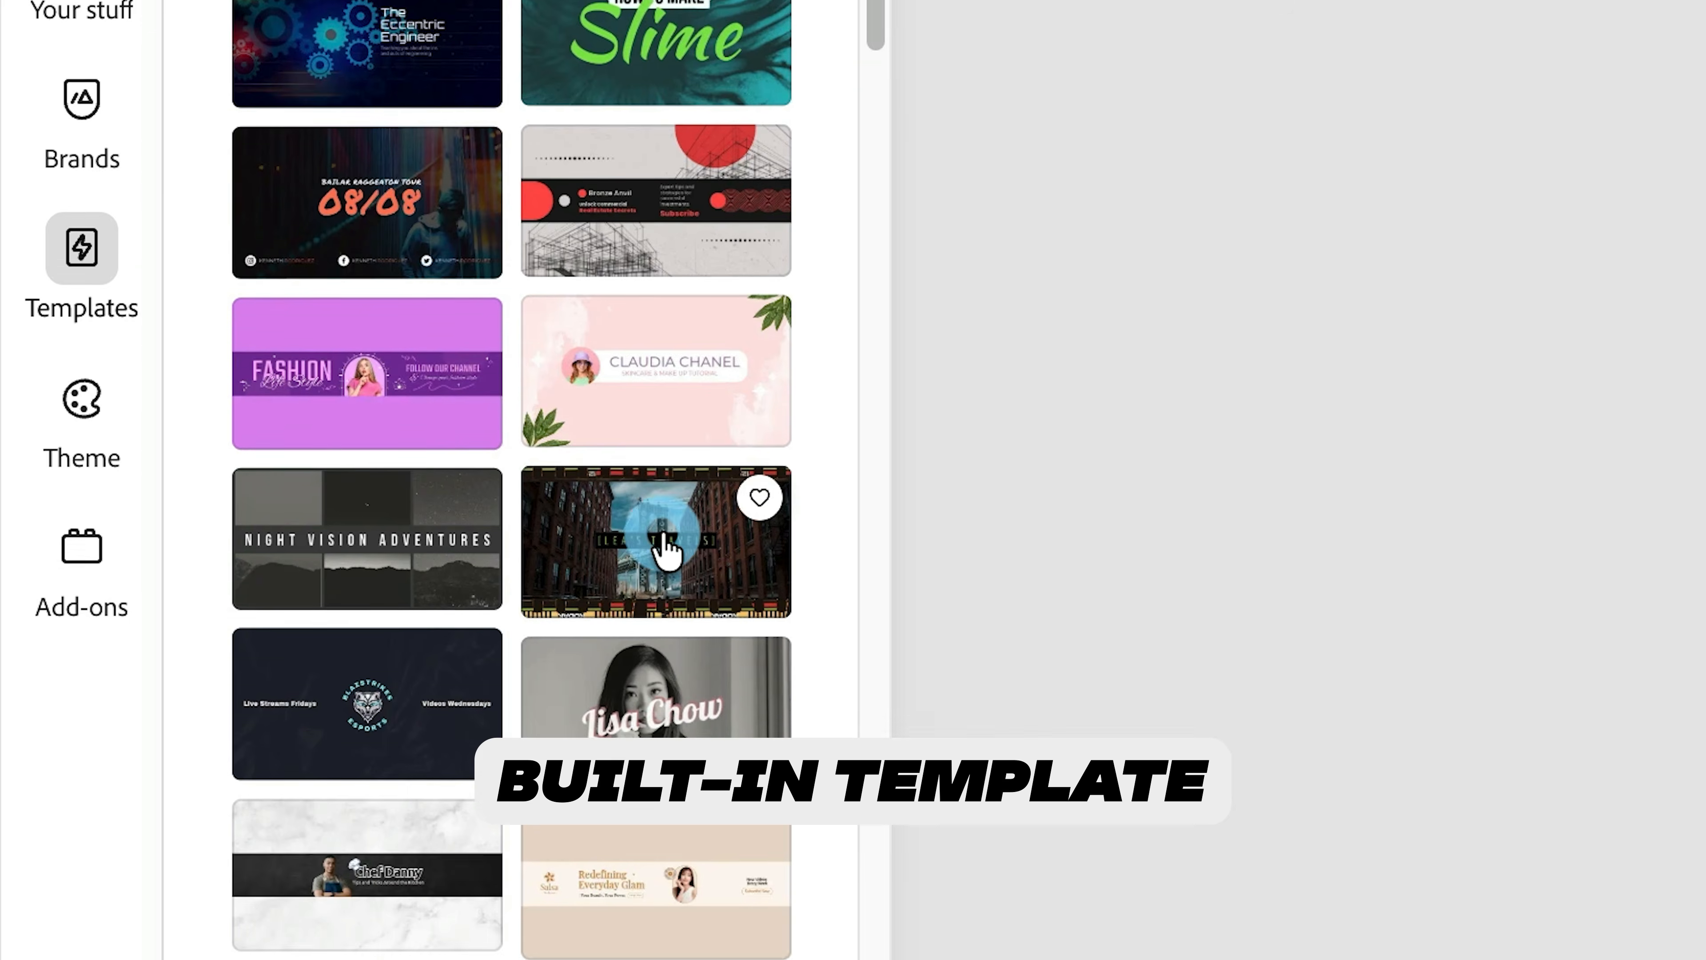
pyautogui.click(665, 581)
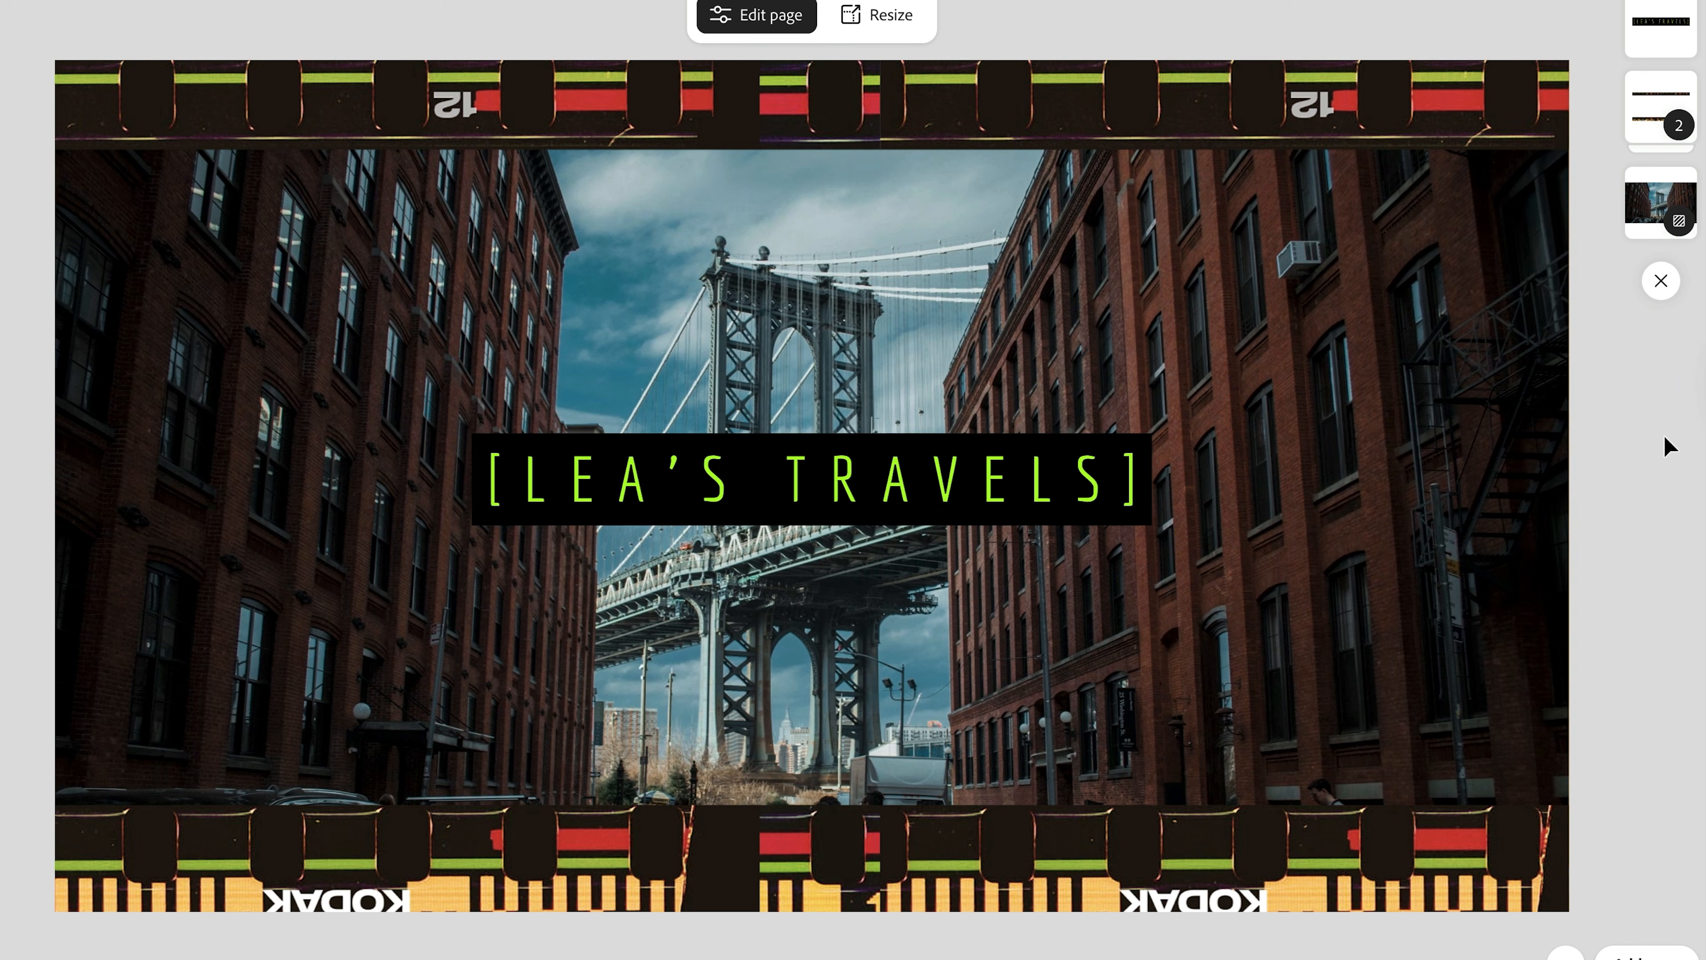
# - Detach the bridge photo from the template background, leaving it over orange
pyautogui.click(1387, 329)
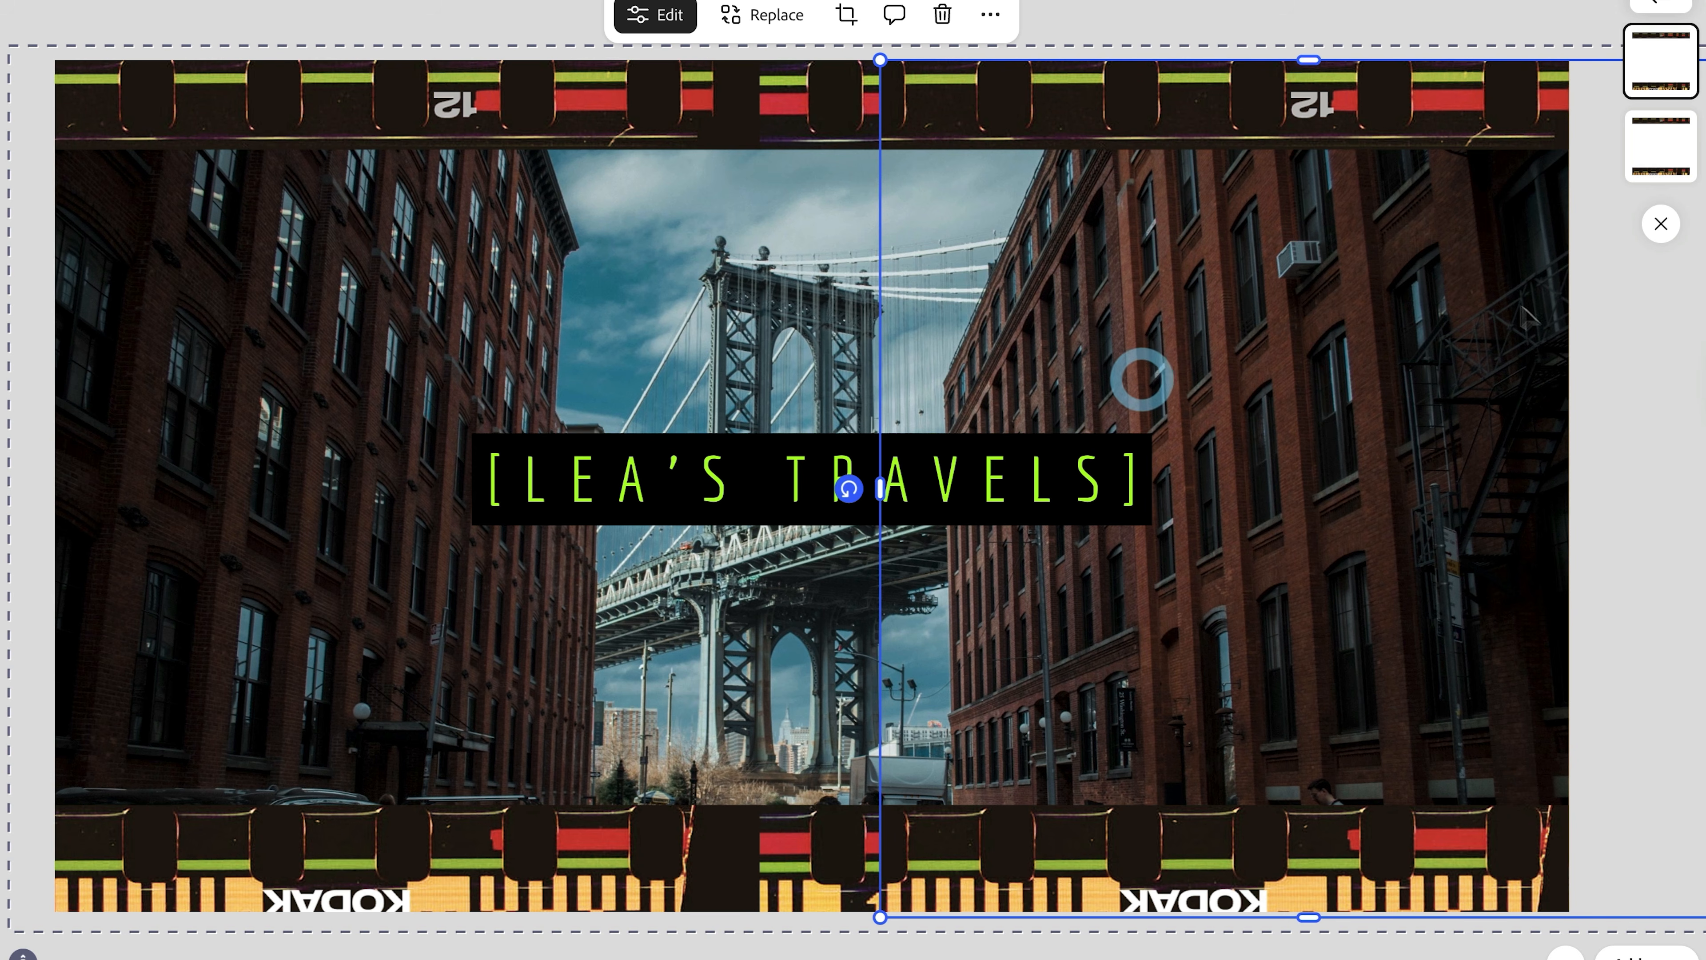
pyautogui.click(1661, 223)
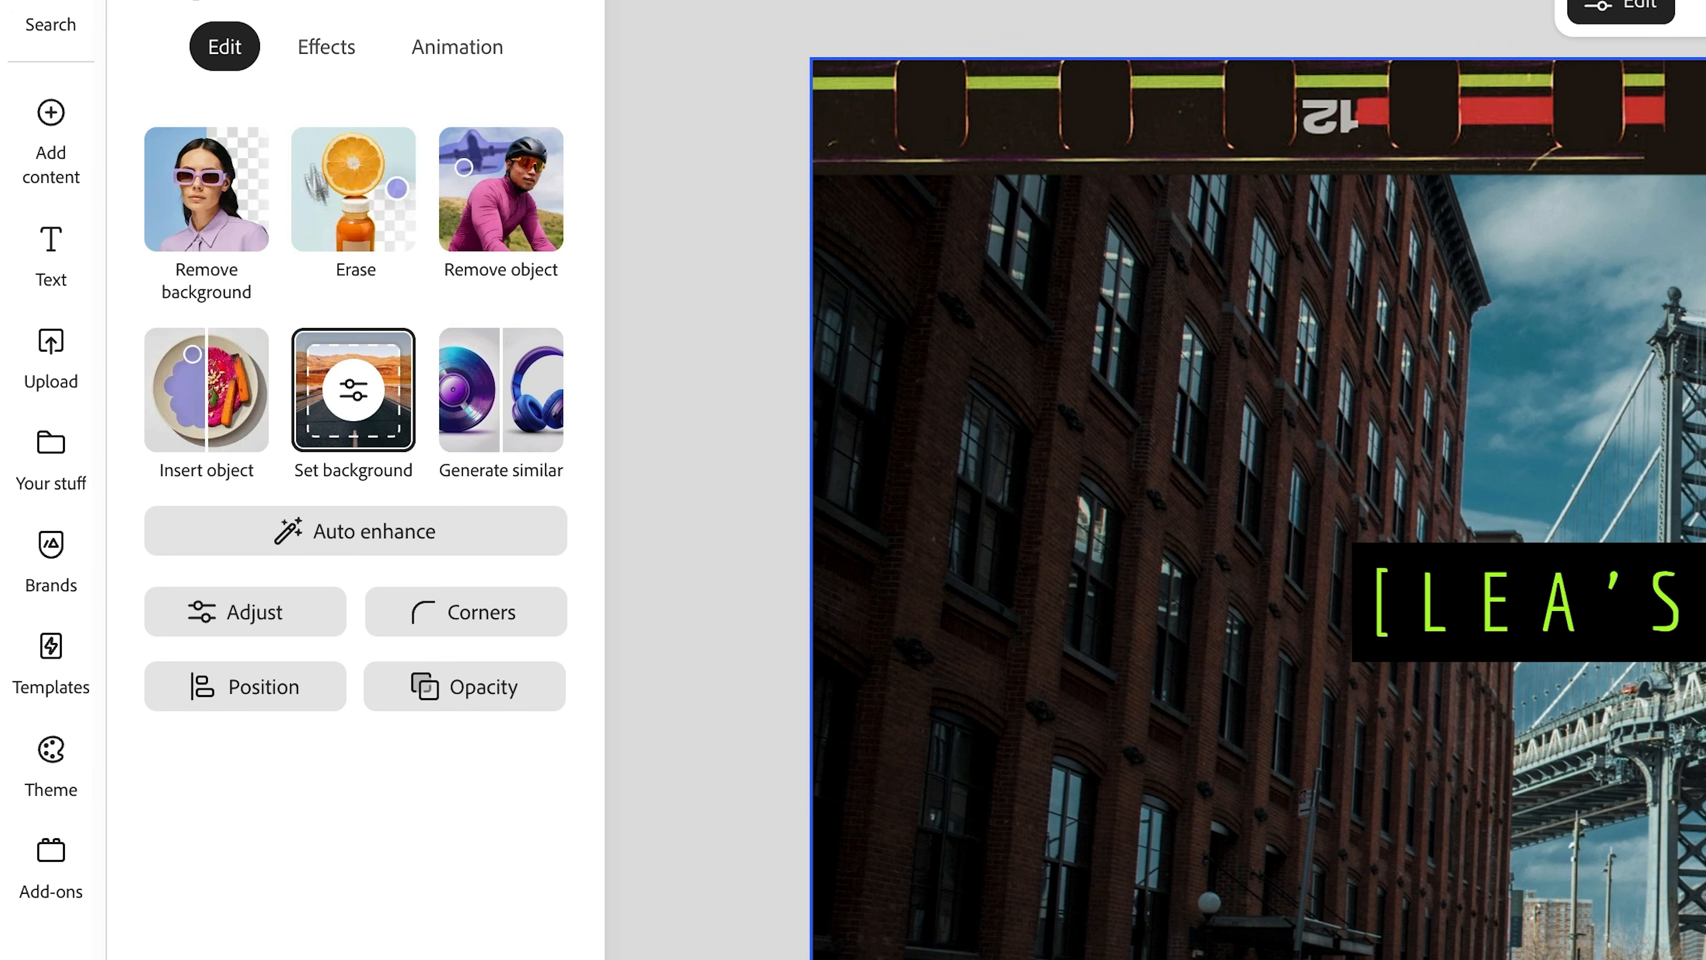
pyautogui.click(388, 440)
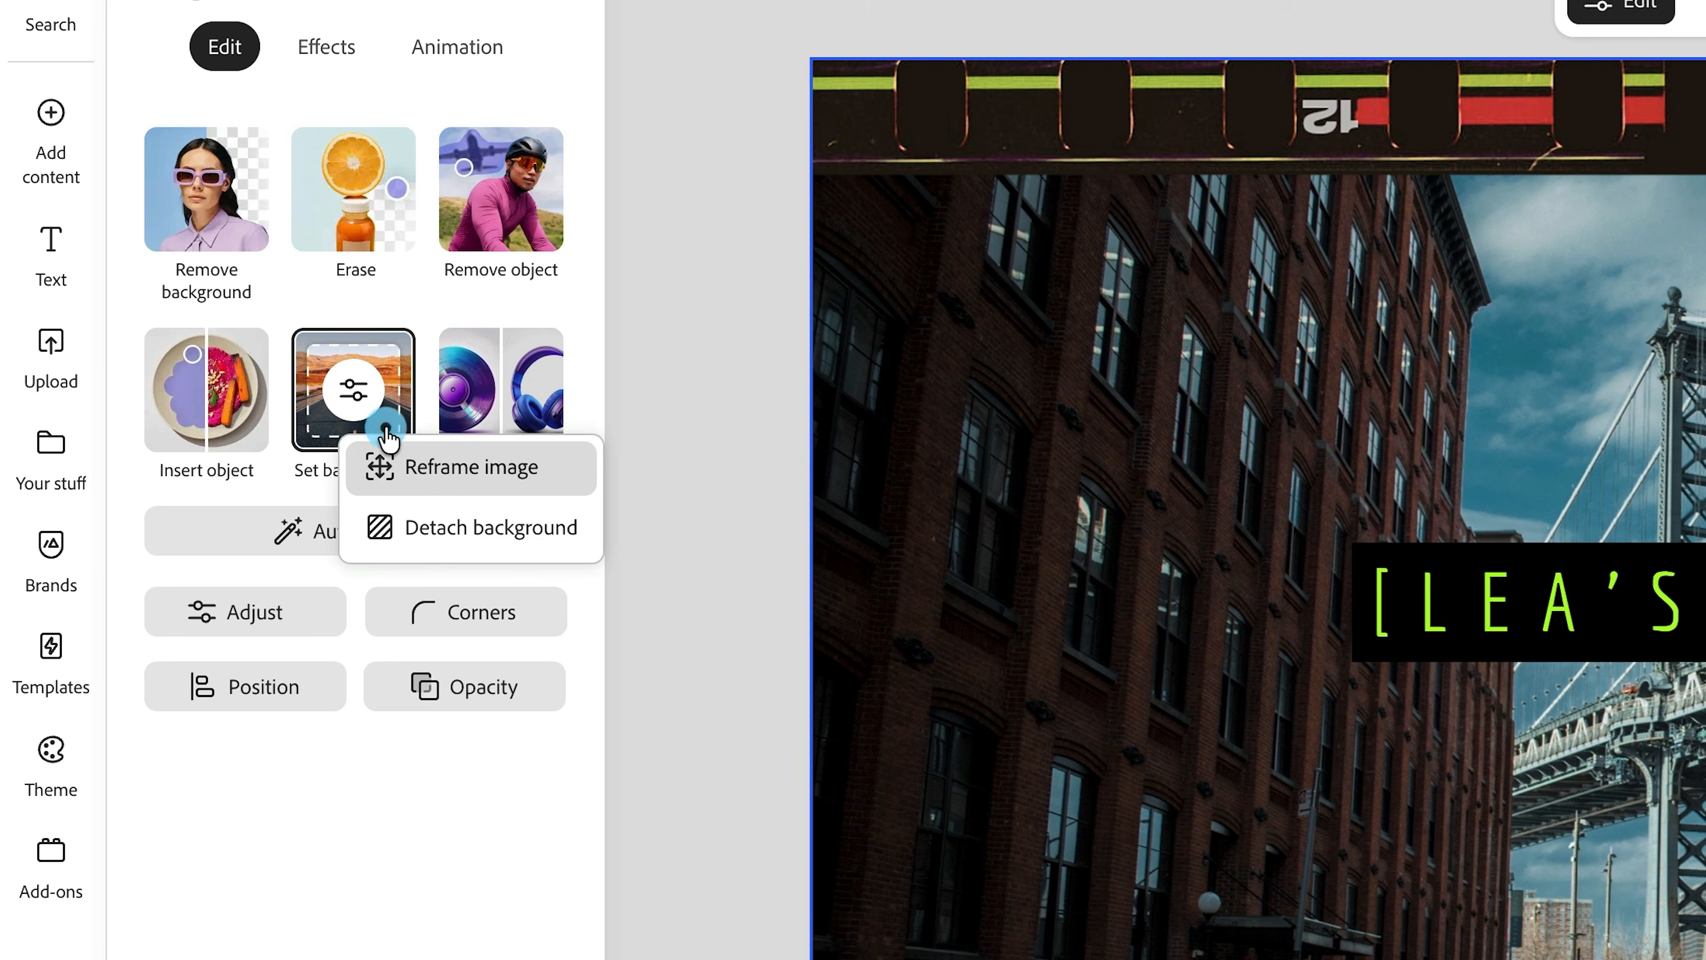
pyautogui.click(513, 555)
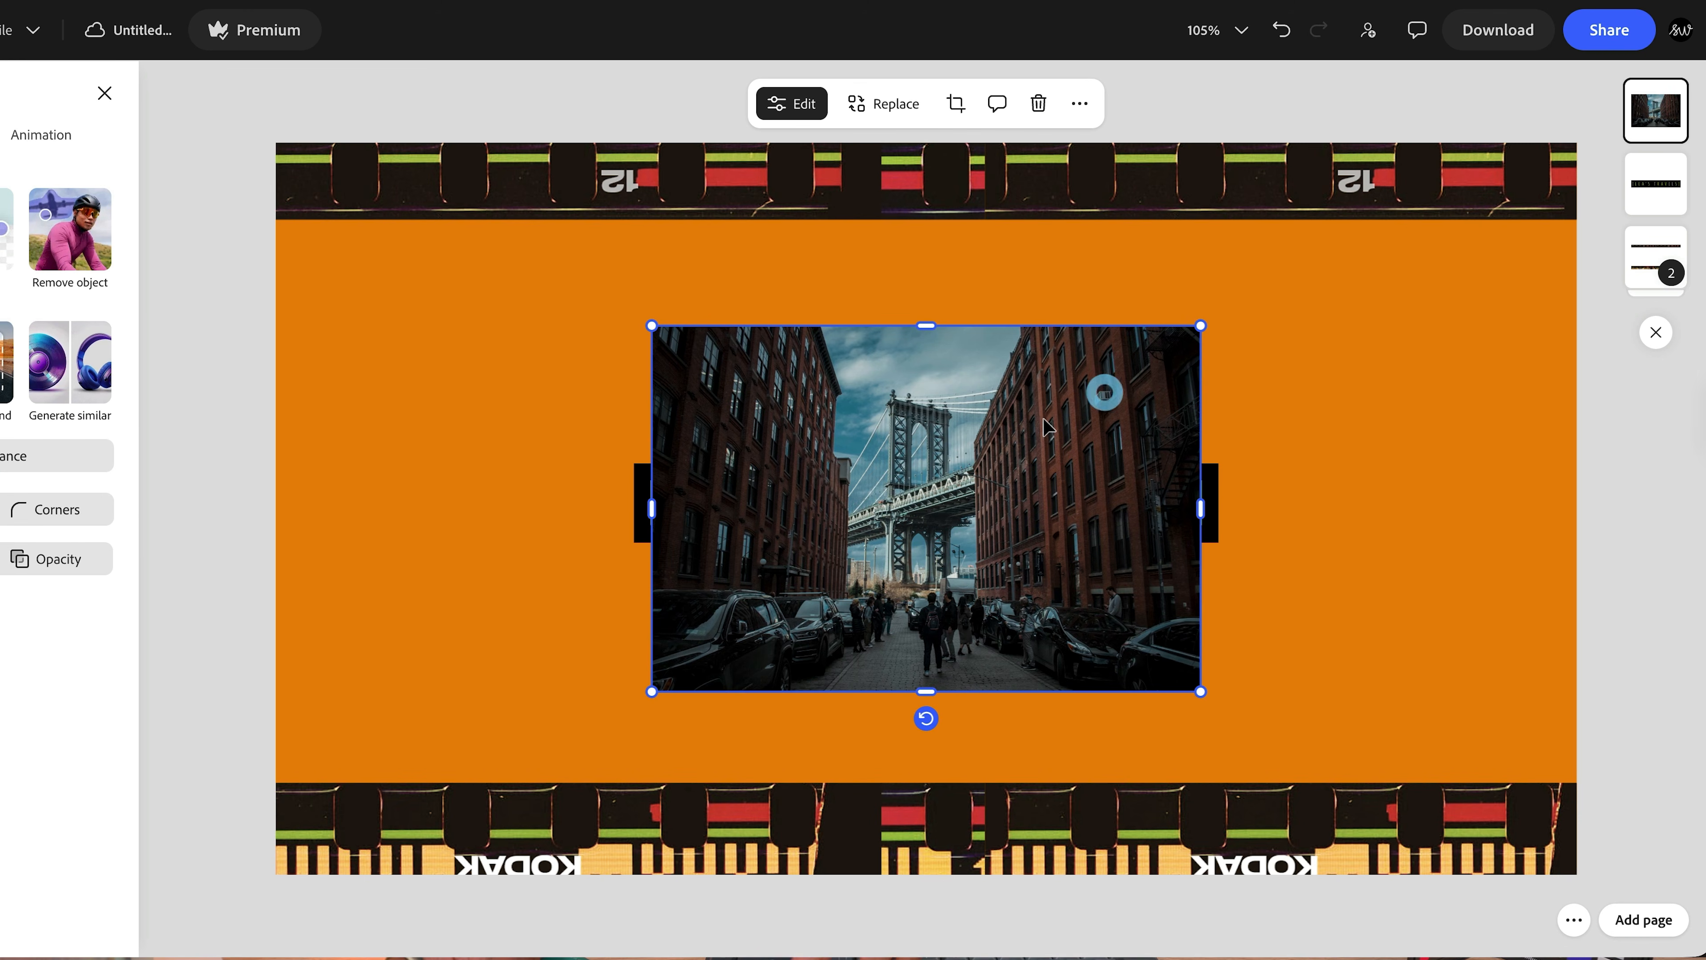
# - Delete the bridge photo and drop a living-room photo from the folder onto the banner
pyautogui.press('Delete')
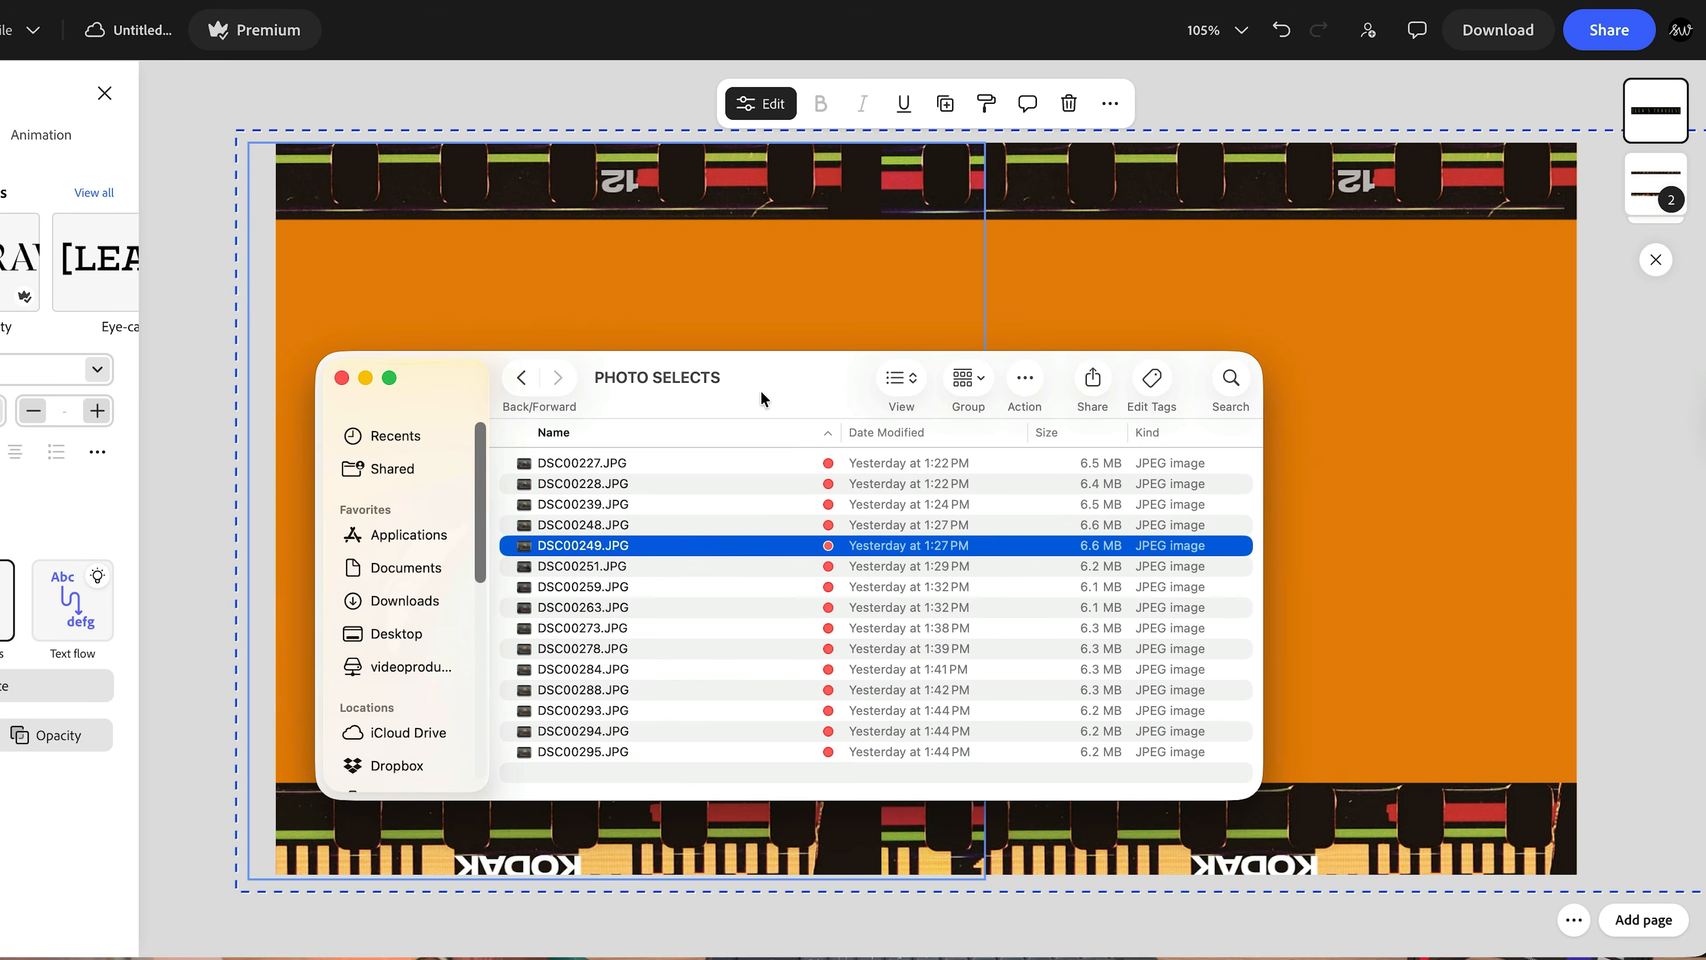
pyautogui.moveTo(761, 394); pyautogui.dragTo(1111, 375)
pyautogui.click(1111, 375)
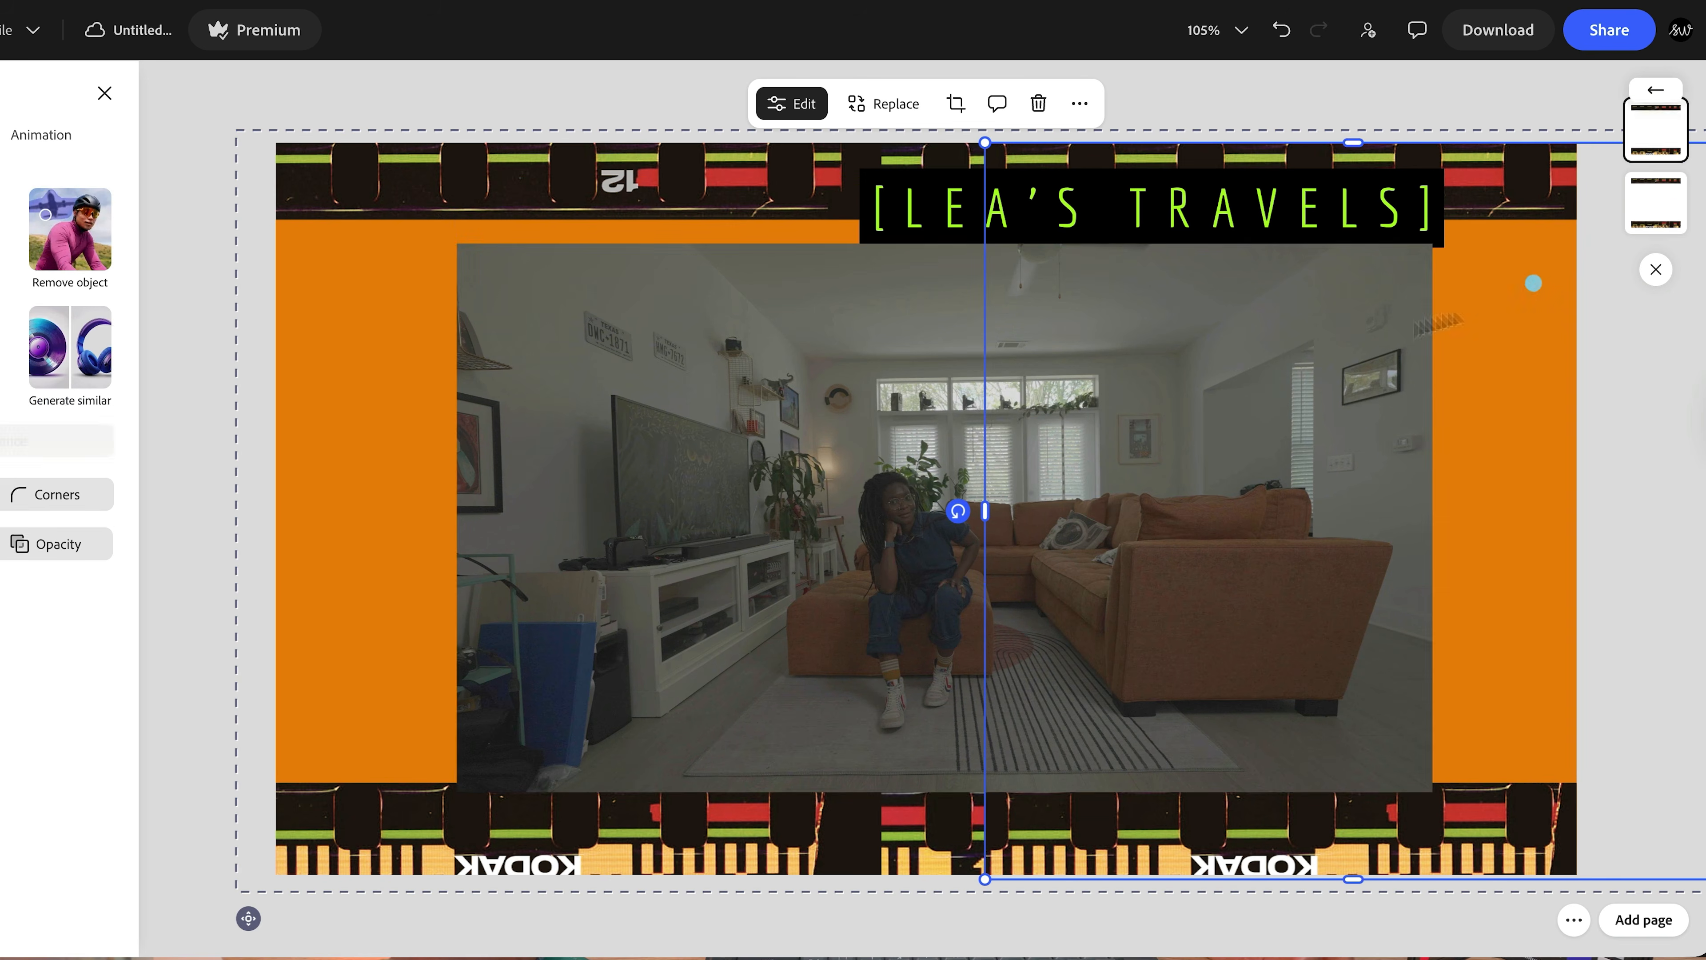
pyautogui.click(1534, 284)
pyautogui.click(981, 416)
pyautogui.click(862, 438)
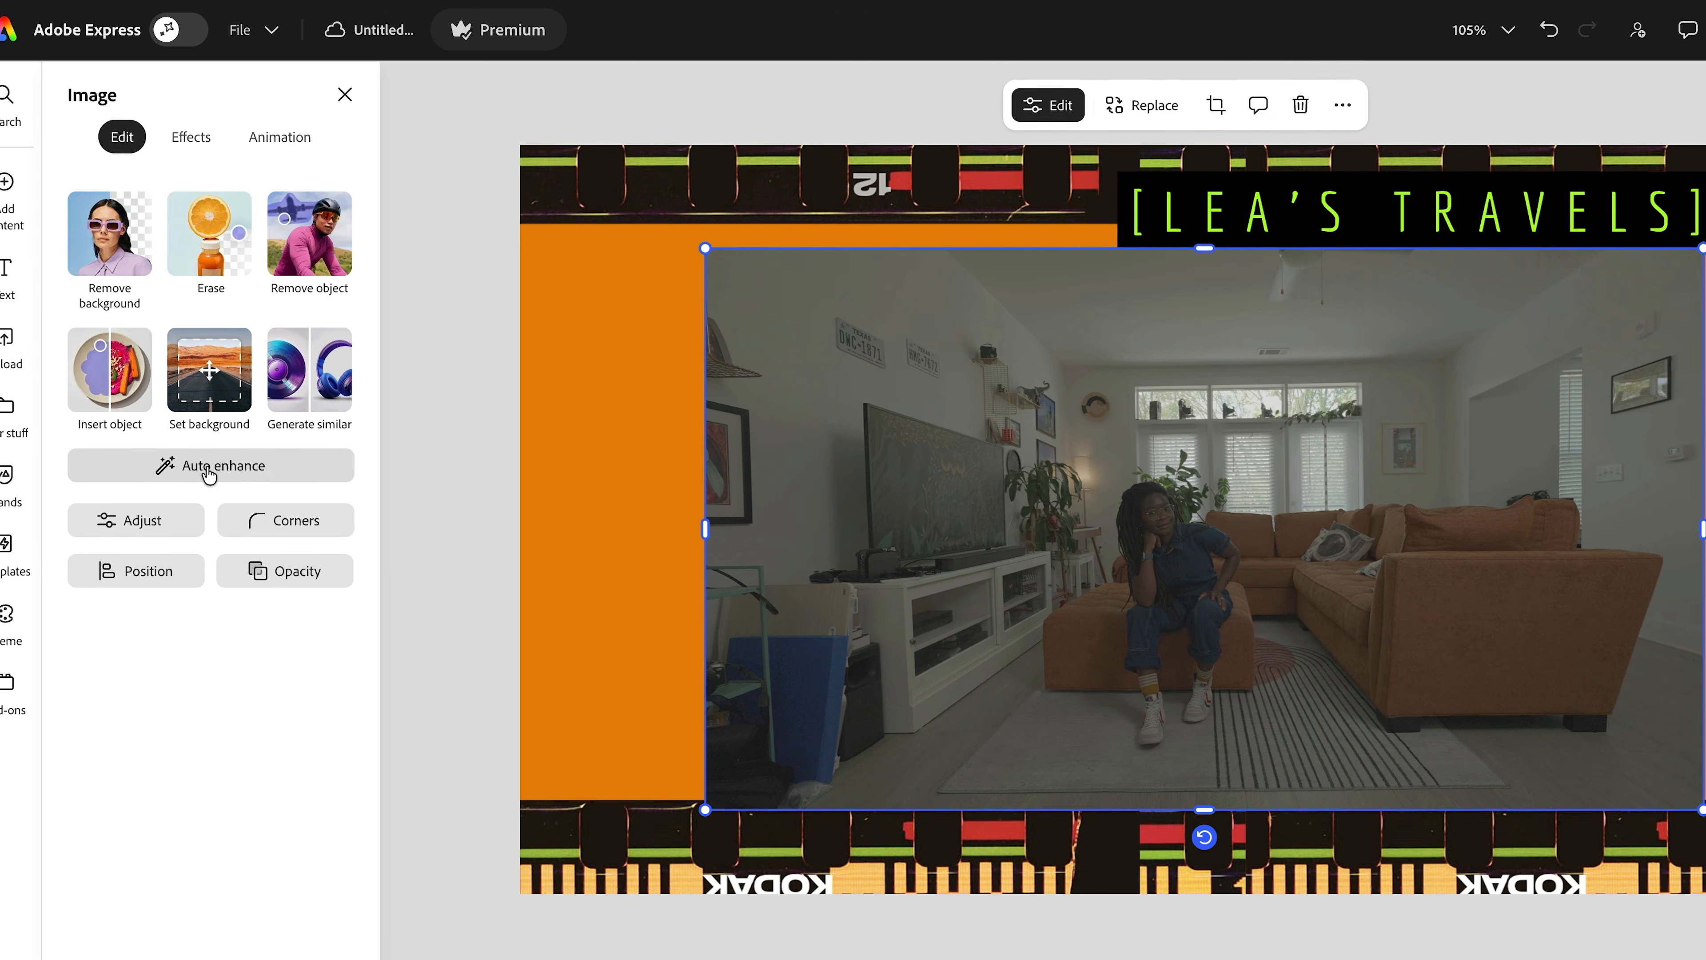
# - Auto-enhance the room photo and adjust it: contrast 44, brightness 16, highlights 26, saturation 66
pyautogui.click(27, 455)
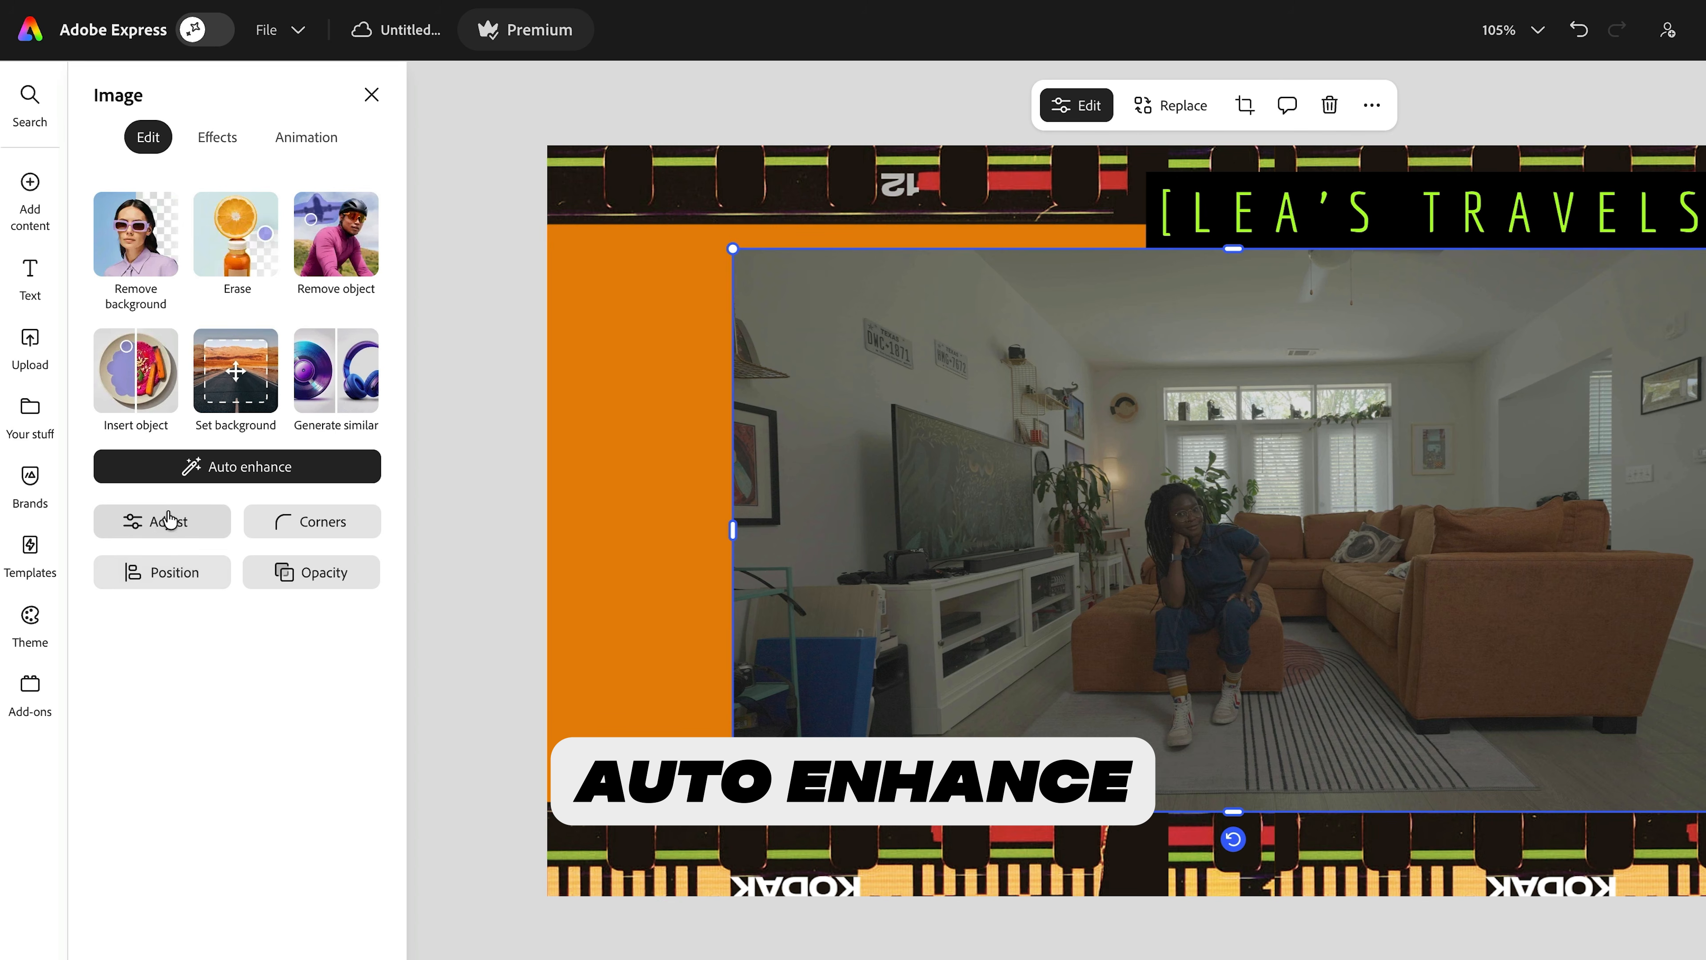
pyautogui.click(163, 522)
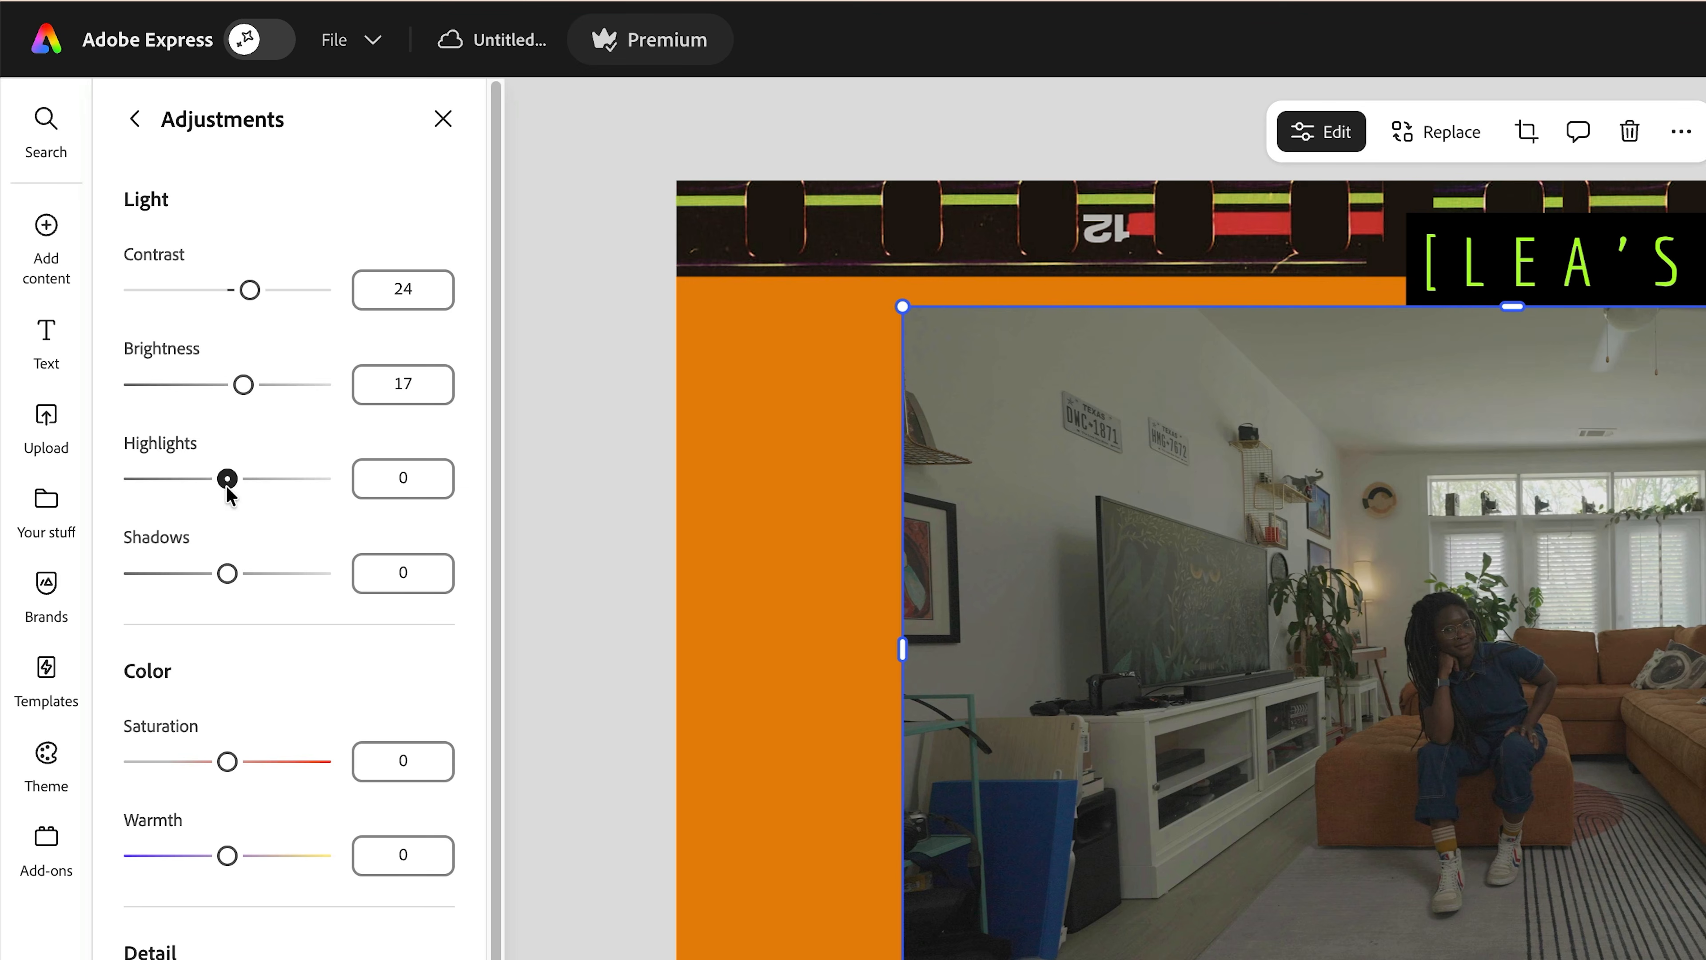
pyautogui.moveTo(228, 480); pyautogui.dragTo(255, 480)
pyautogui.moveTo(227, 573)
pyautogui.mouseDown()
pyautogui.moveTo(209, 573)
pyautogui.moveTo(237, 573)
pyautogui.mouseUp()
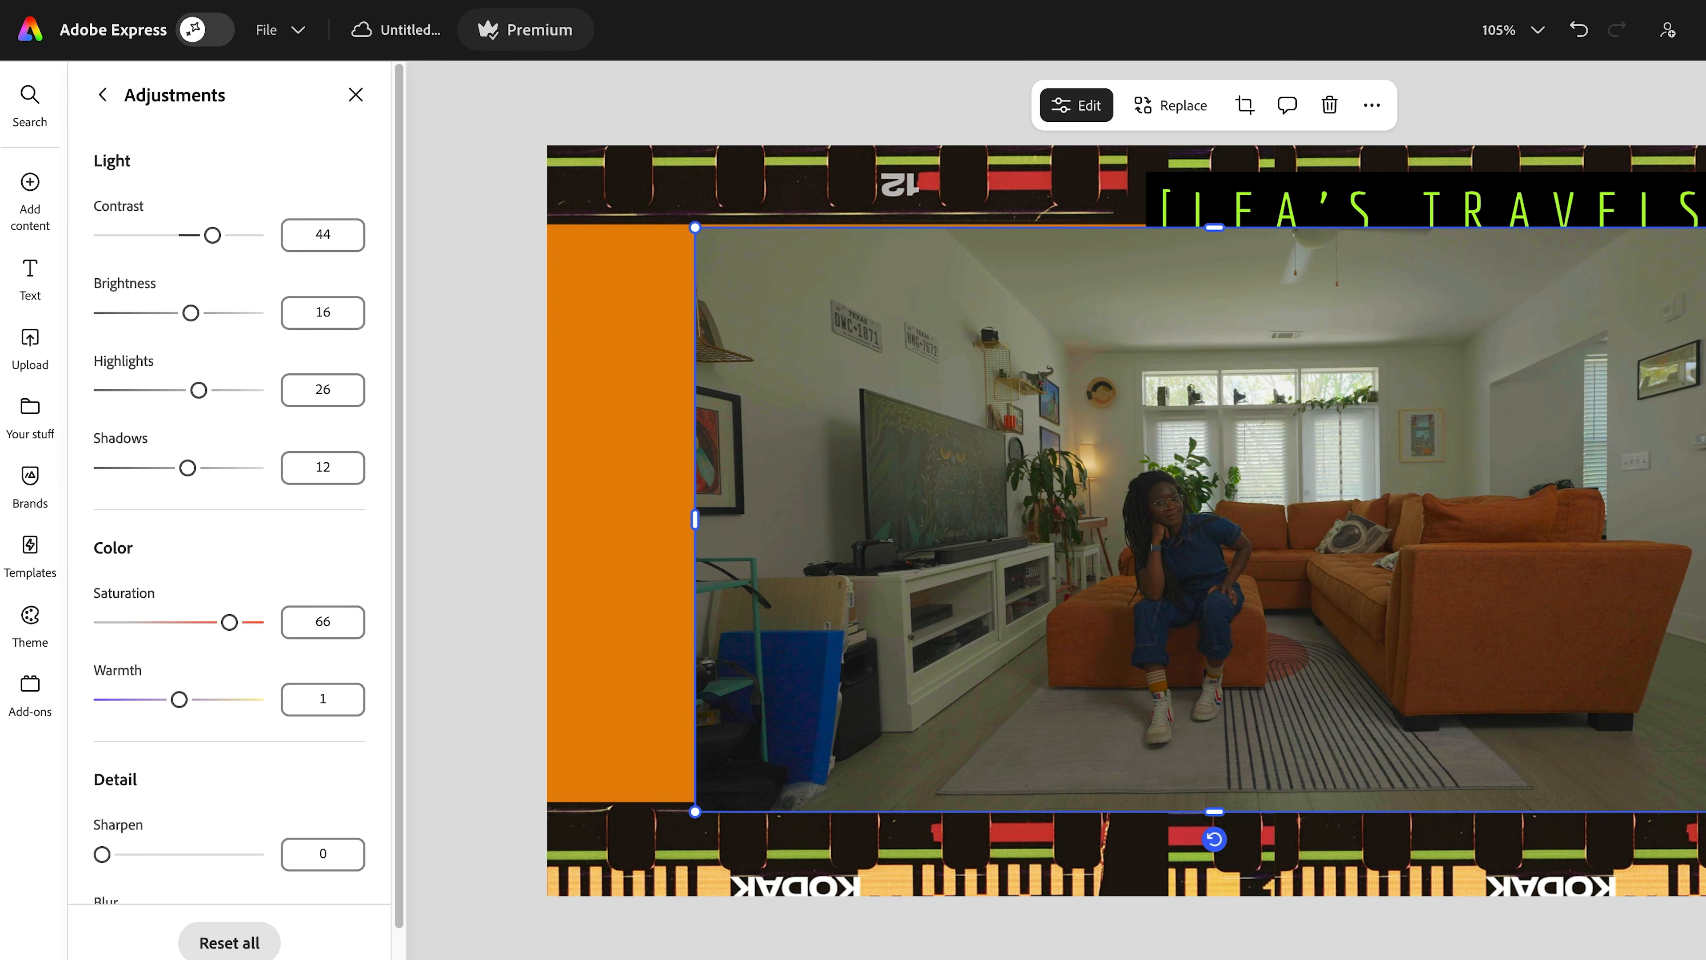
pyautogui.click(125, 935)
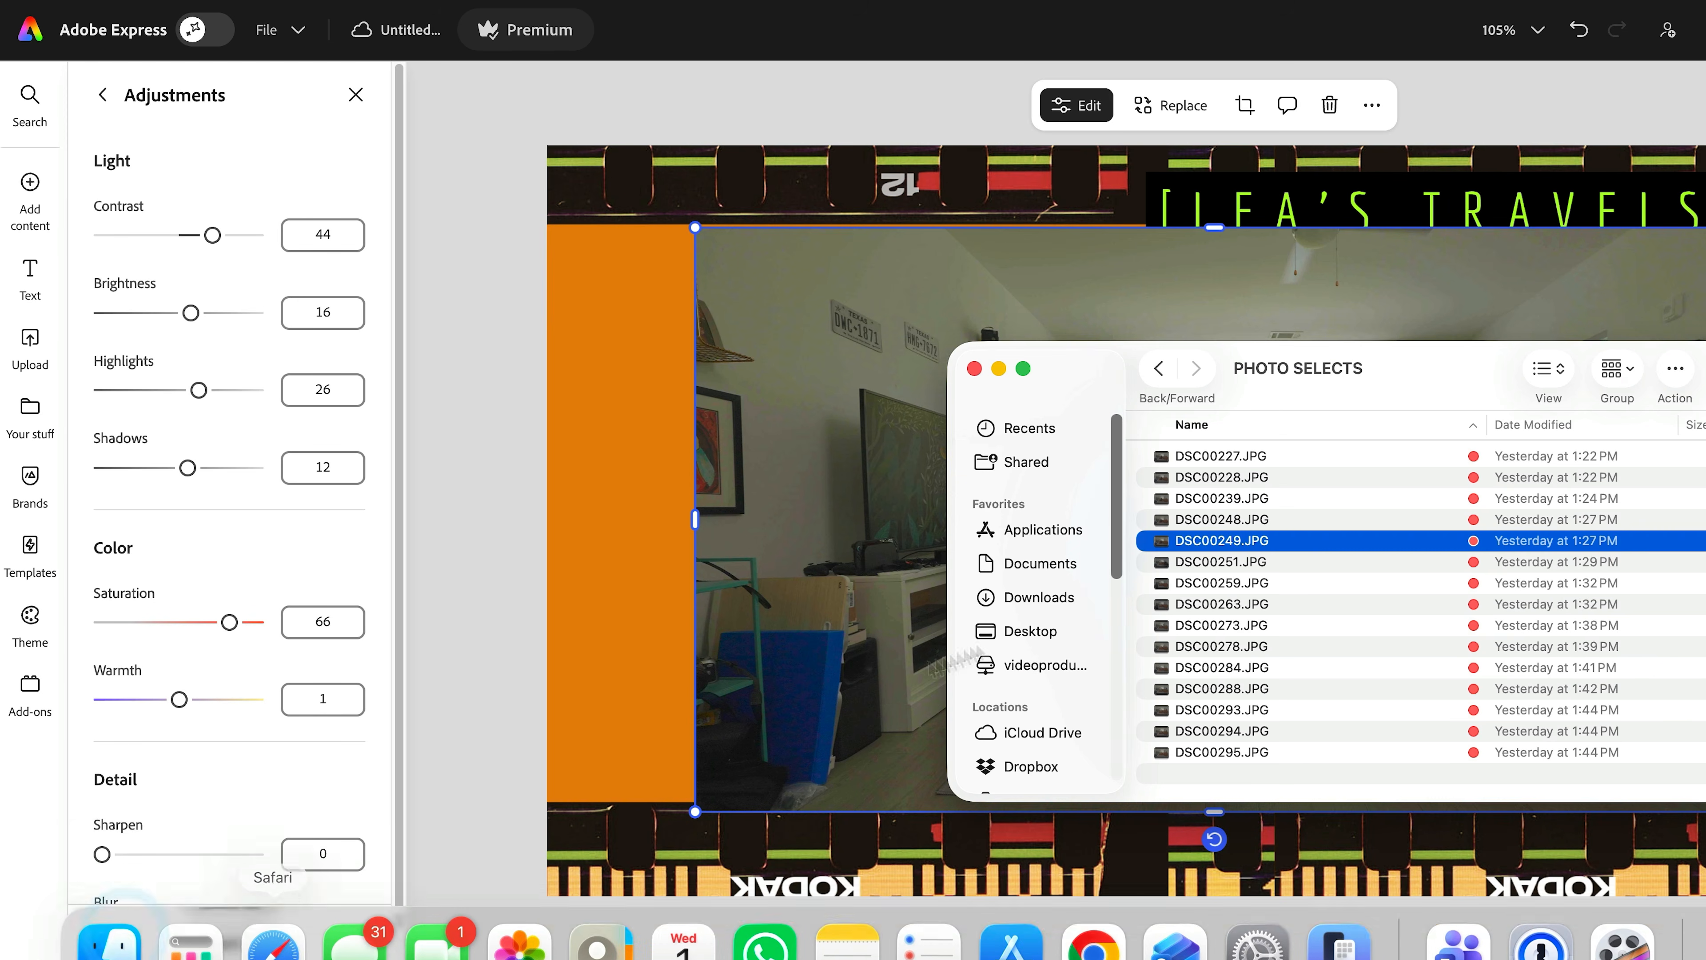
# - Preview DSC00251.JPG, drop it onto the banner and enlarge it to cover the first photo
pyautogui.click(1294, 565)
pyautogui.press('space')
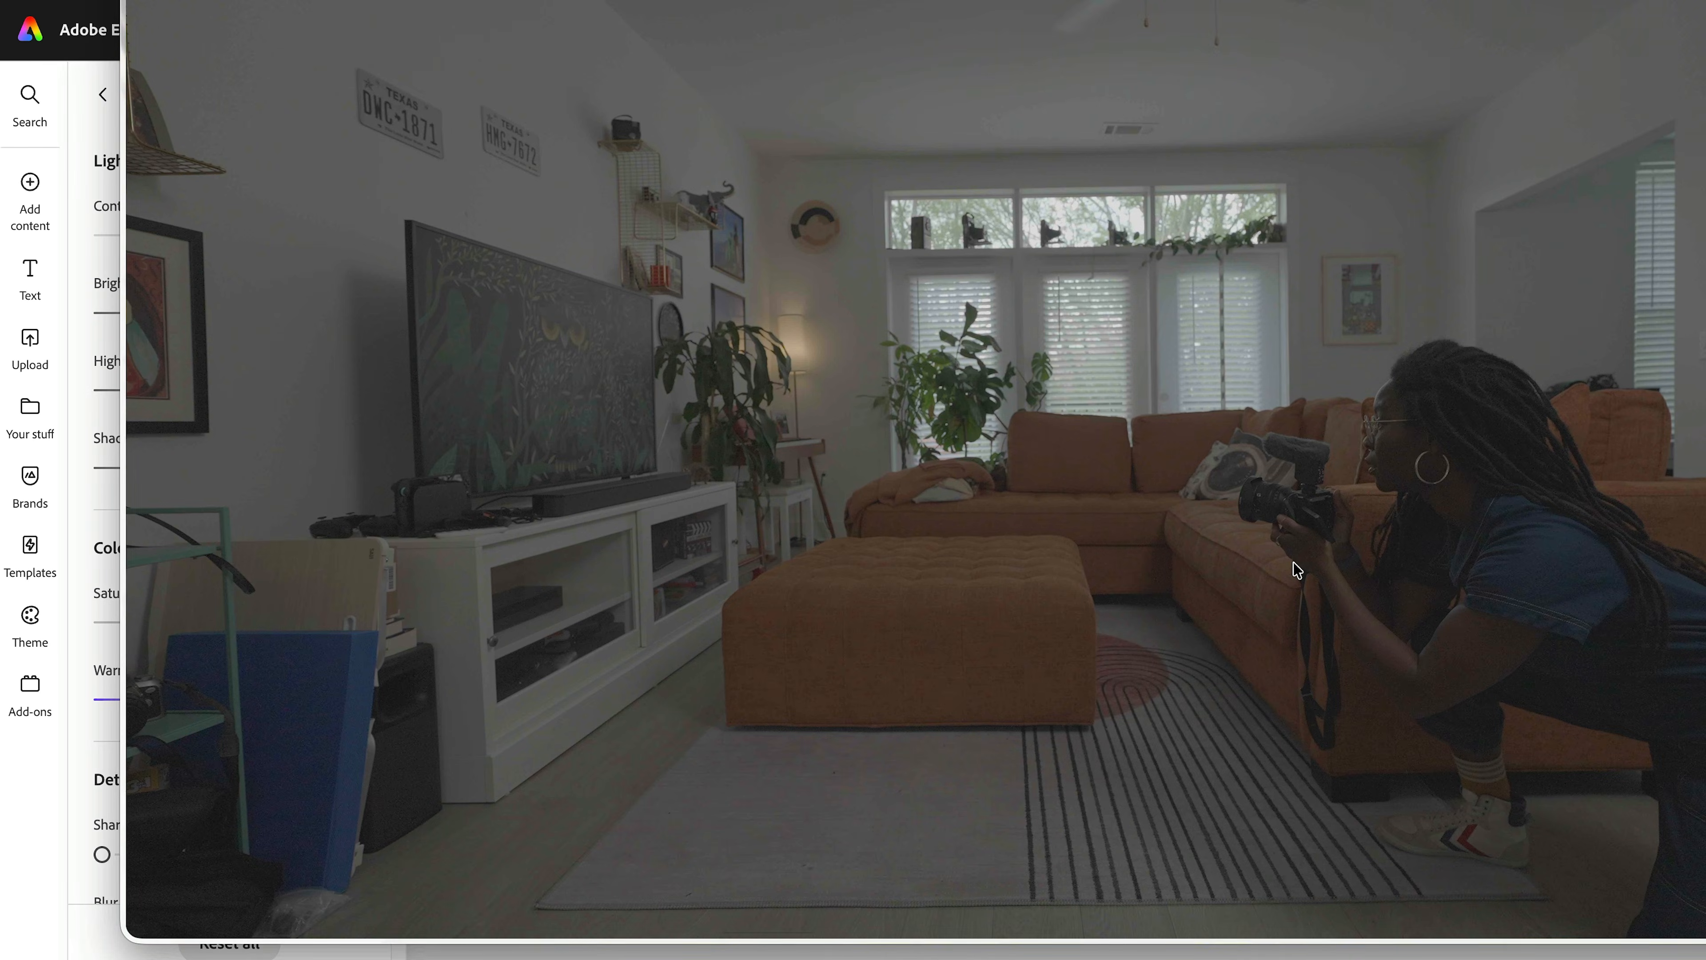
pyautogui.press('space')
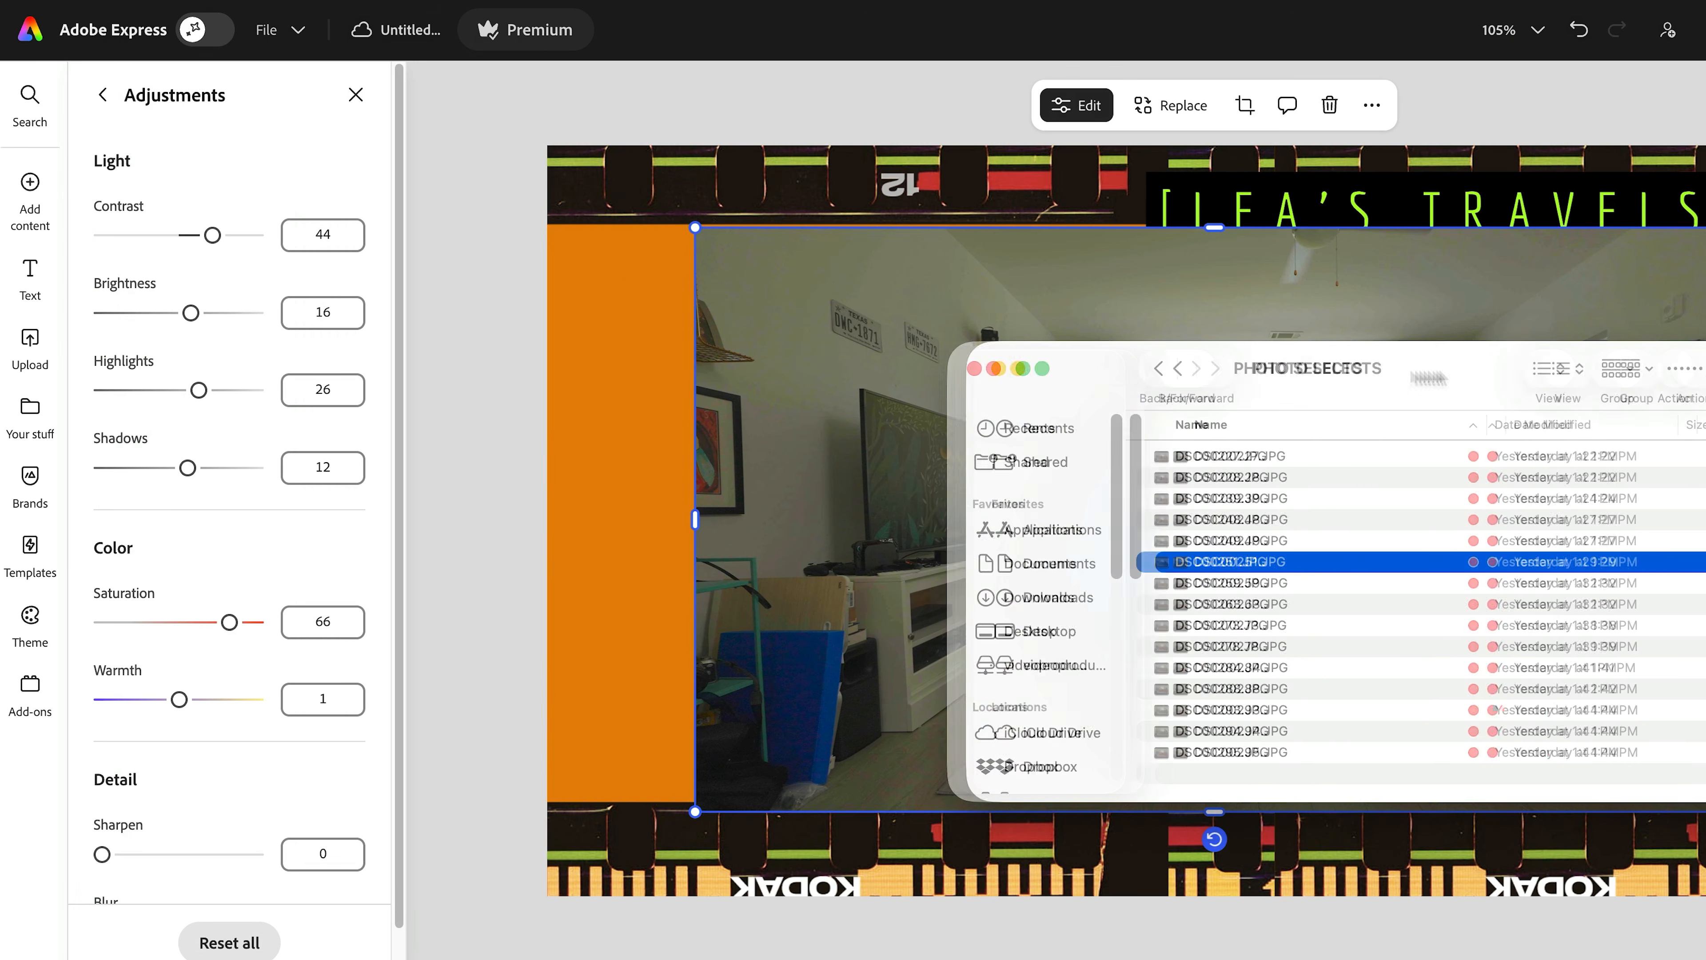
pyautogui.moveTo(1319, 407); pyautogui.dragTo(1600, 406)
pyautogui.press('space')
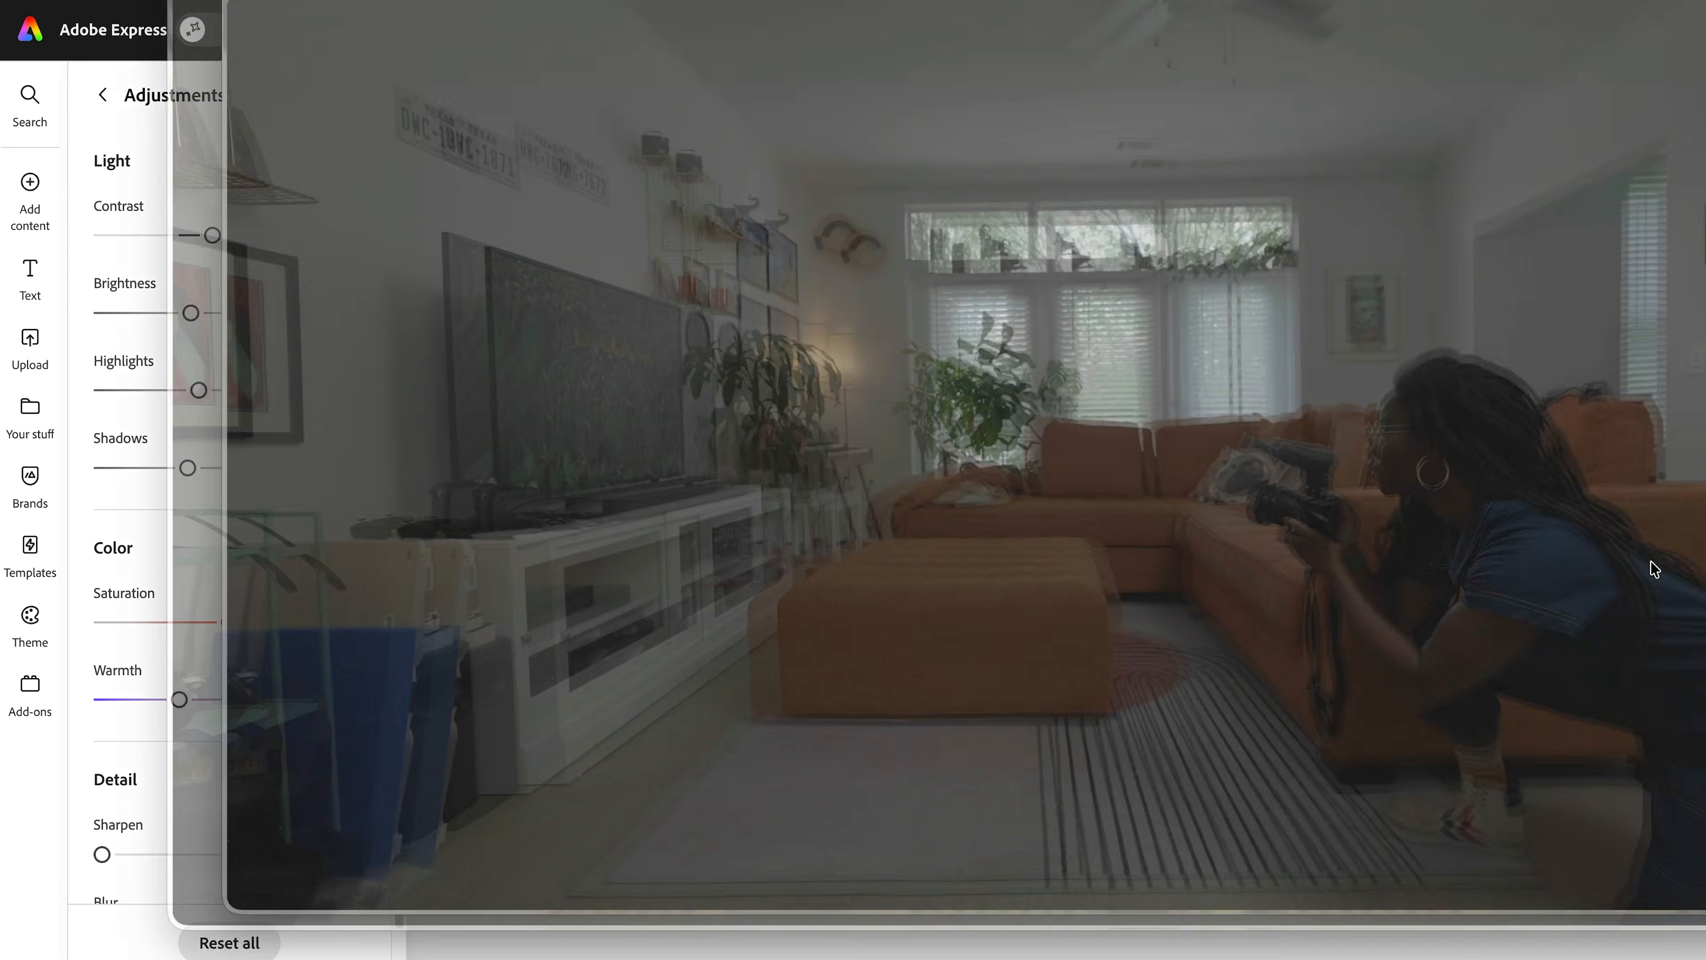
pyautogui.press('space')
pyautogui.moveTo(1649, 567); pyautogui.dragTo(1126, 479)
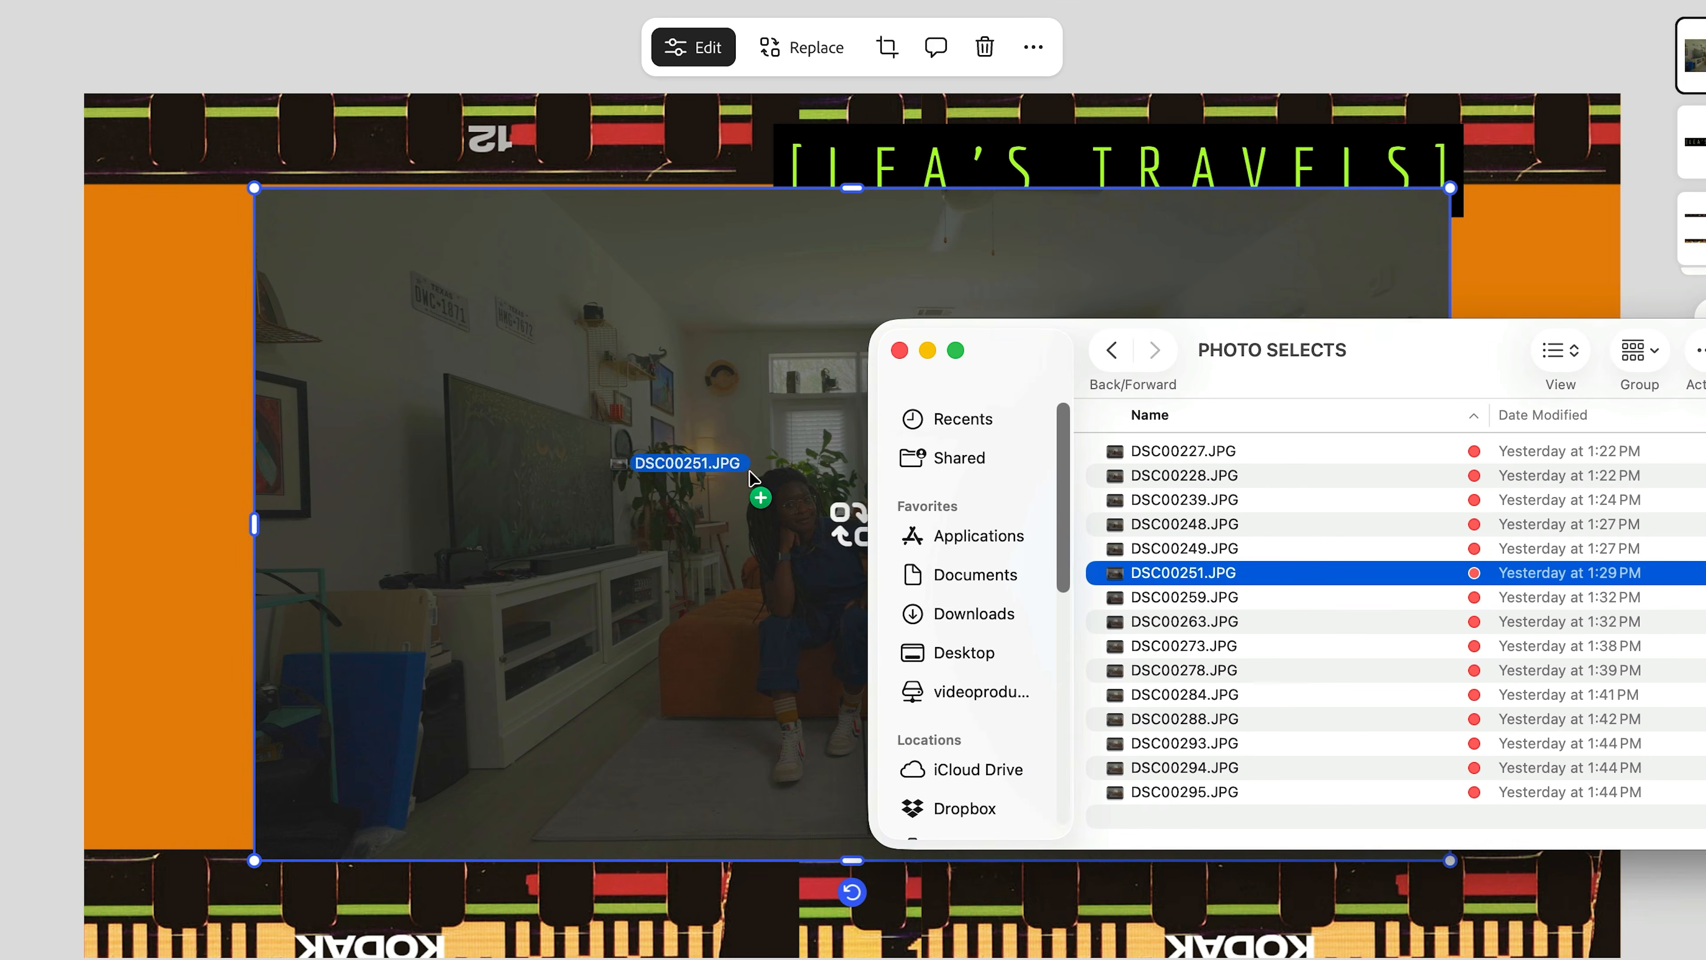
pyautogui.moveTo(751, 477); pyautogui.dragTo(755, 481)
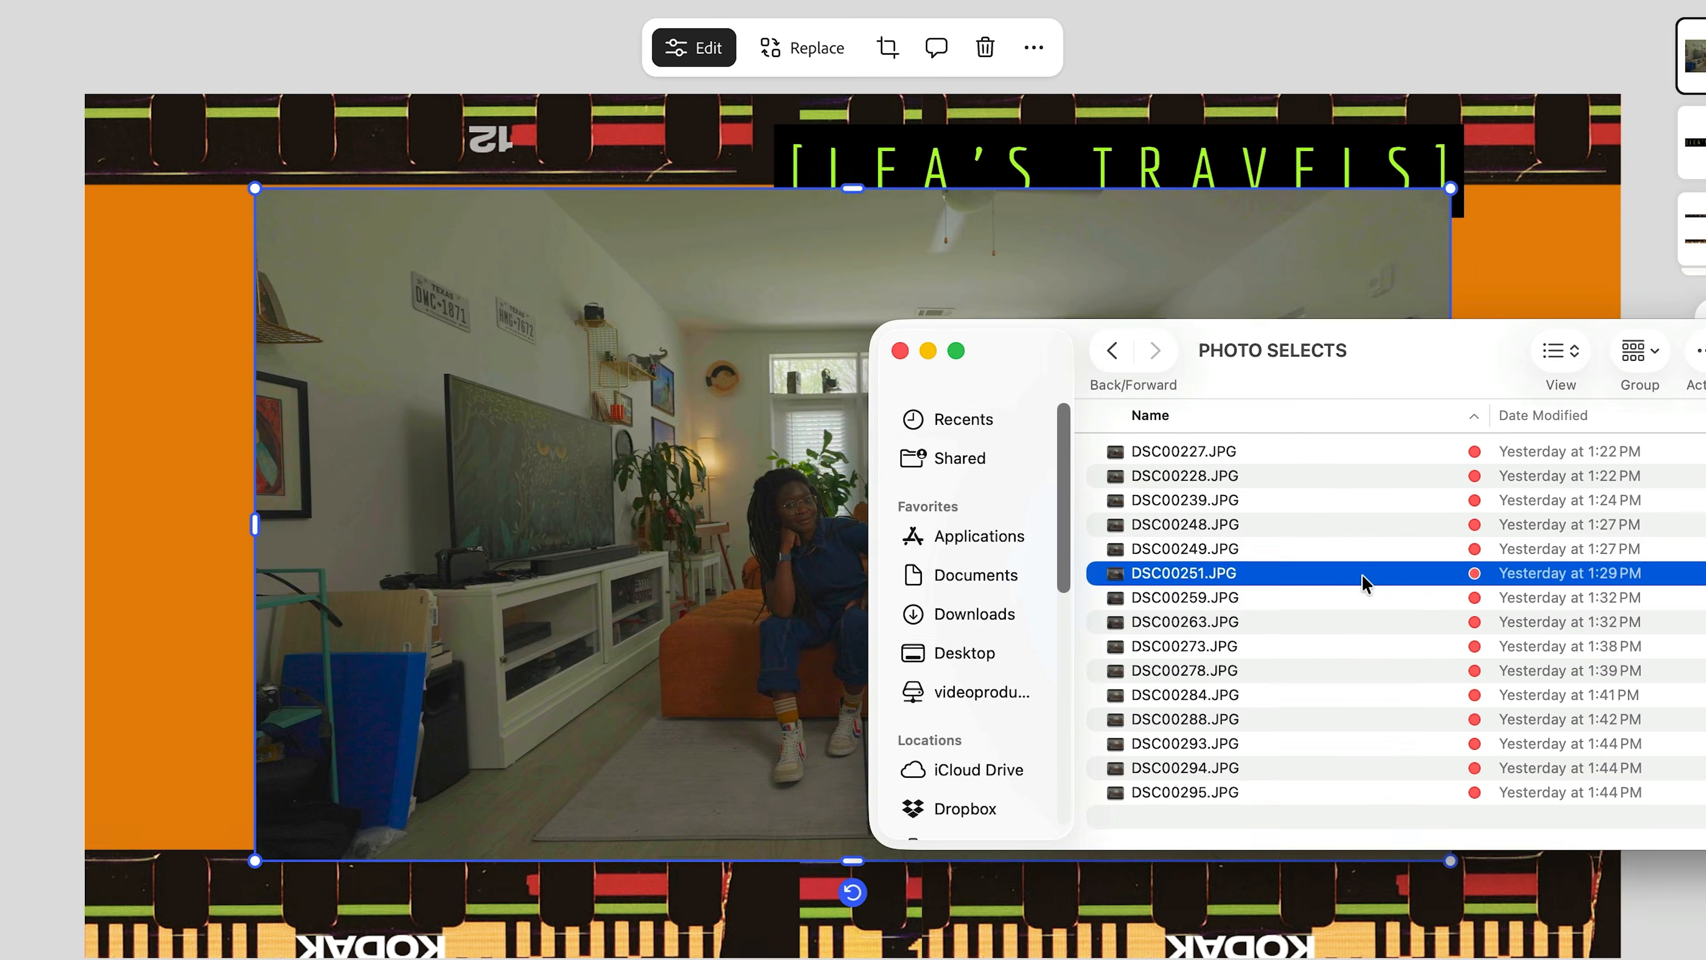
pyautogui.moveTo(1364, 583); pyautogui.dragTo(1220, 844)
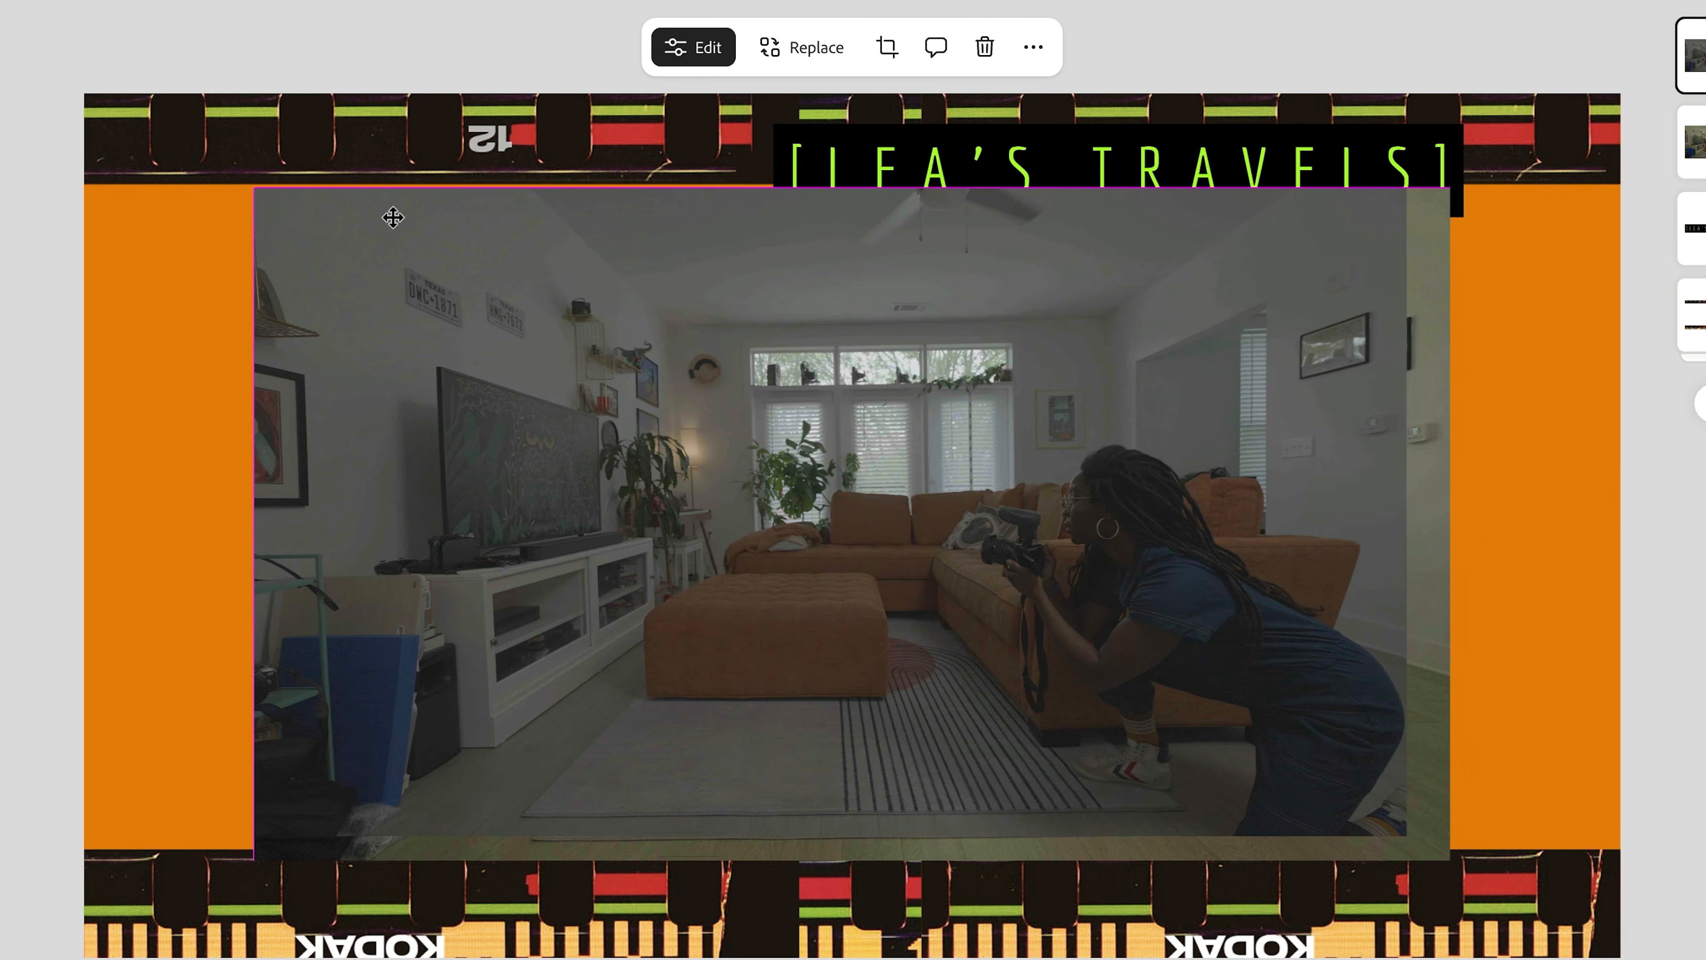
pyautogui.click(391, 219)
pyautogui.moveTo(1407, 834); pyautogui.dragTo(1448, 857)
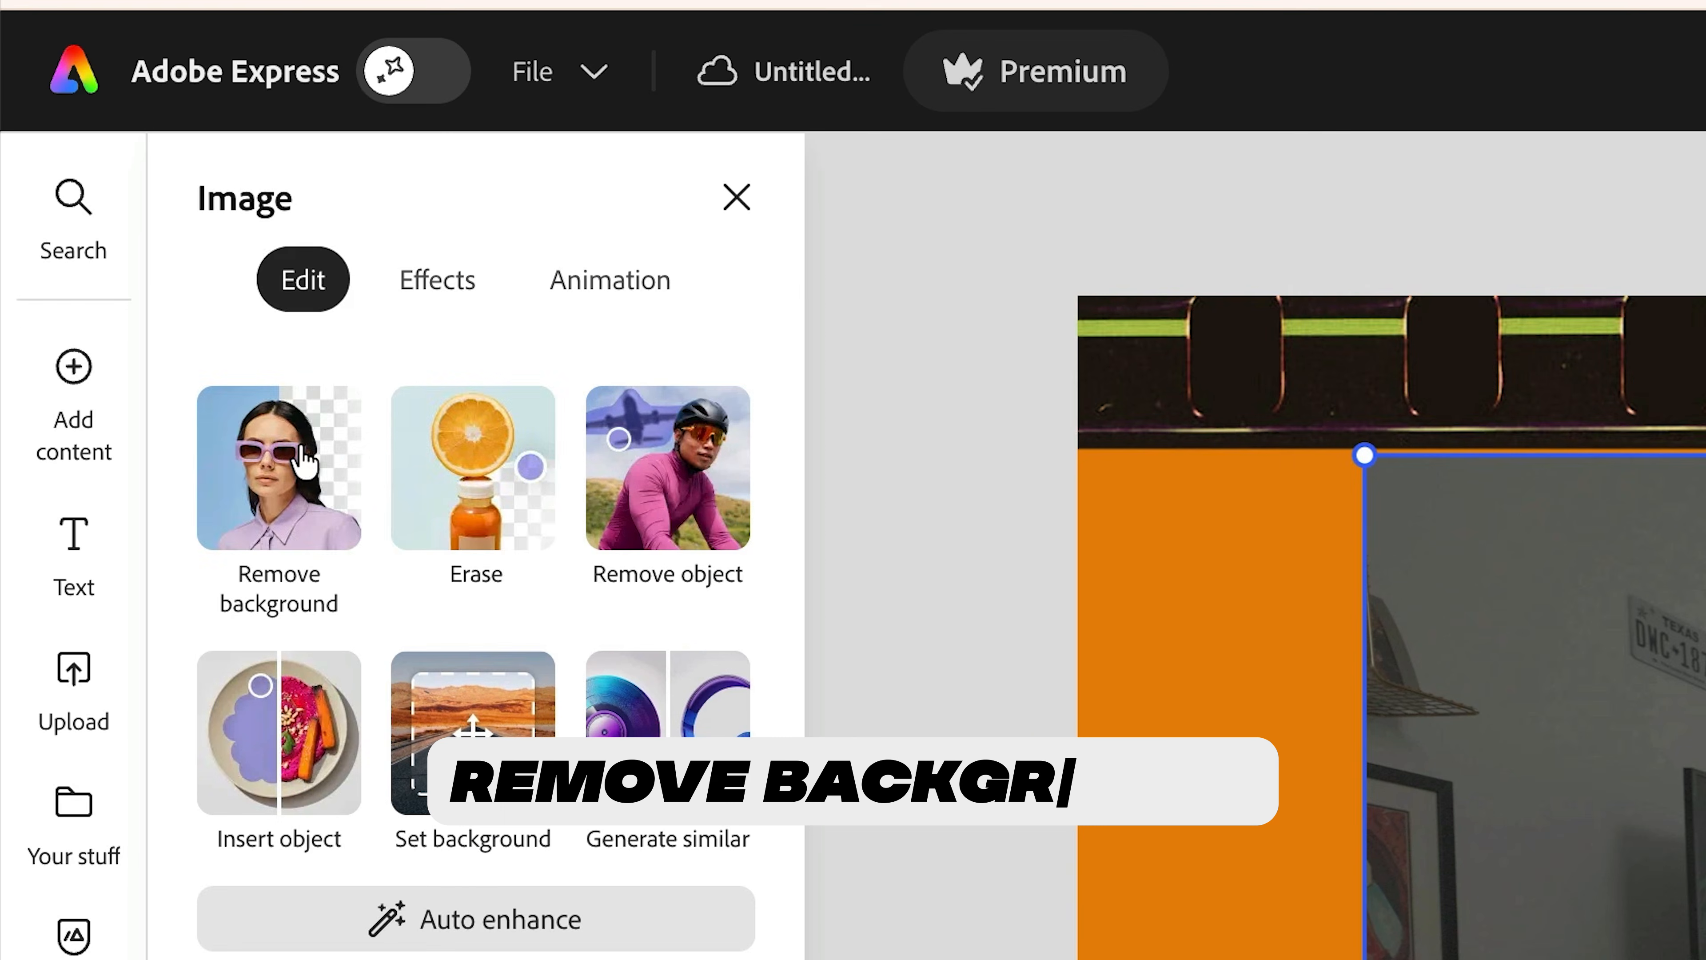
# - Quick-select erase the ottoman and sofa areas so the seated woman shows through
pyautogui.click(302, 447)
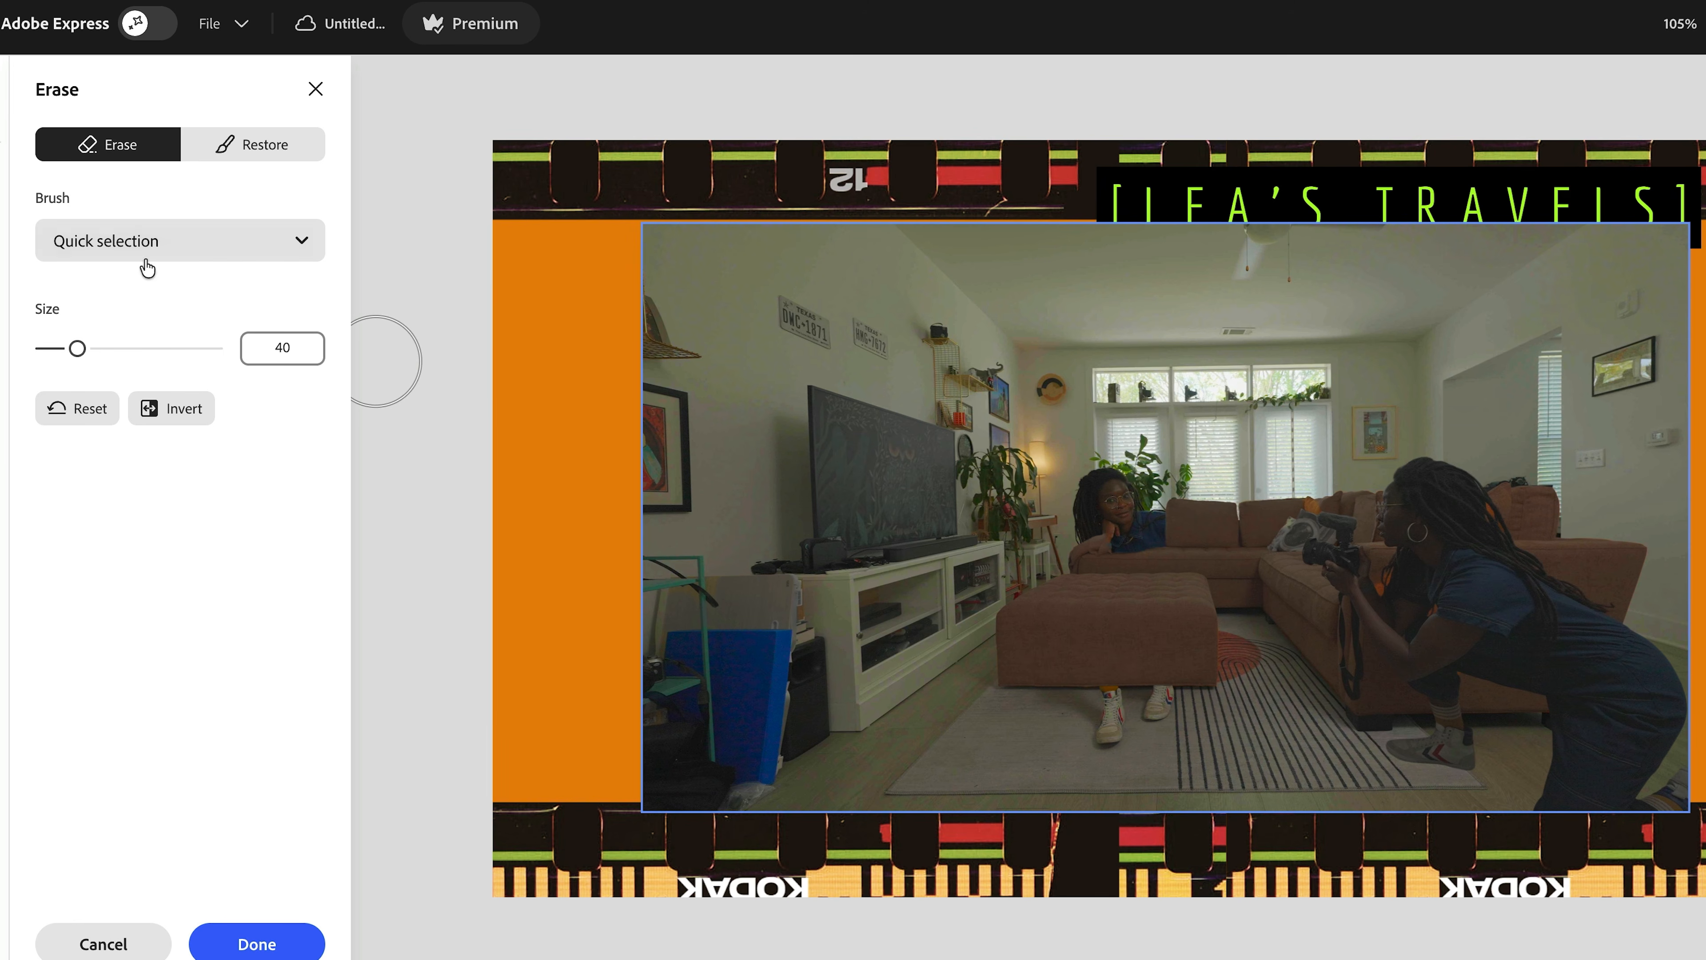
pyautogui.click(166, 256)
pyautogui.click(166, 255)
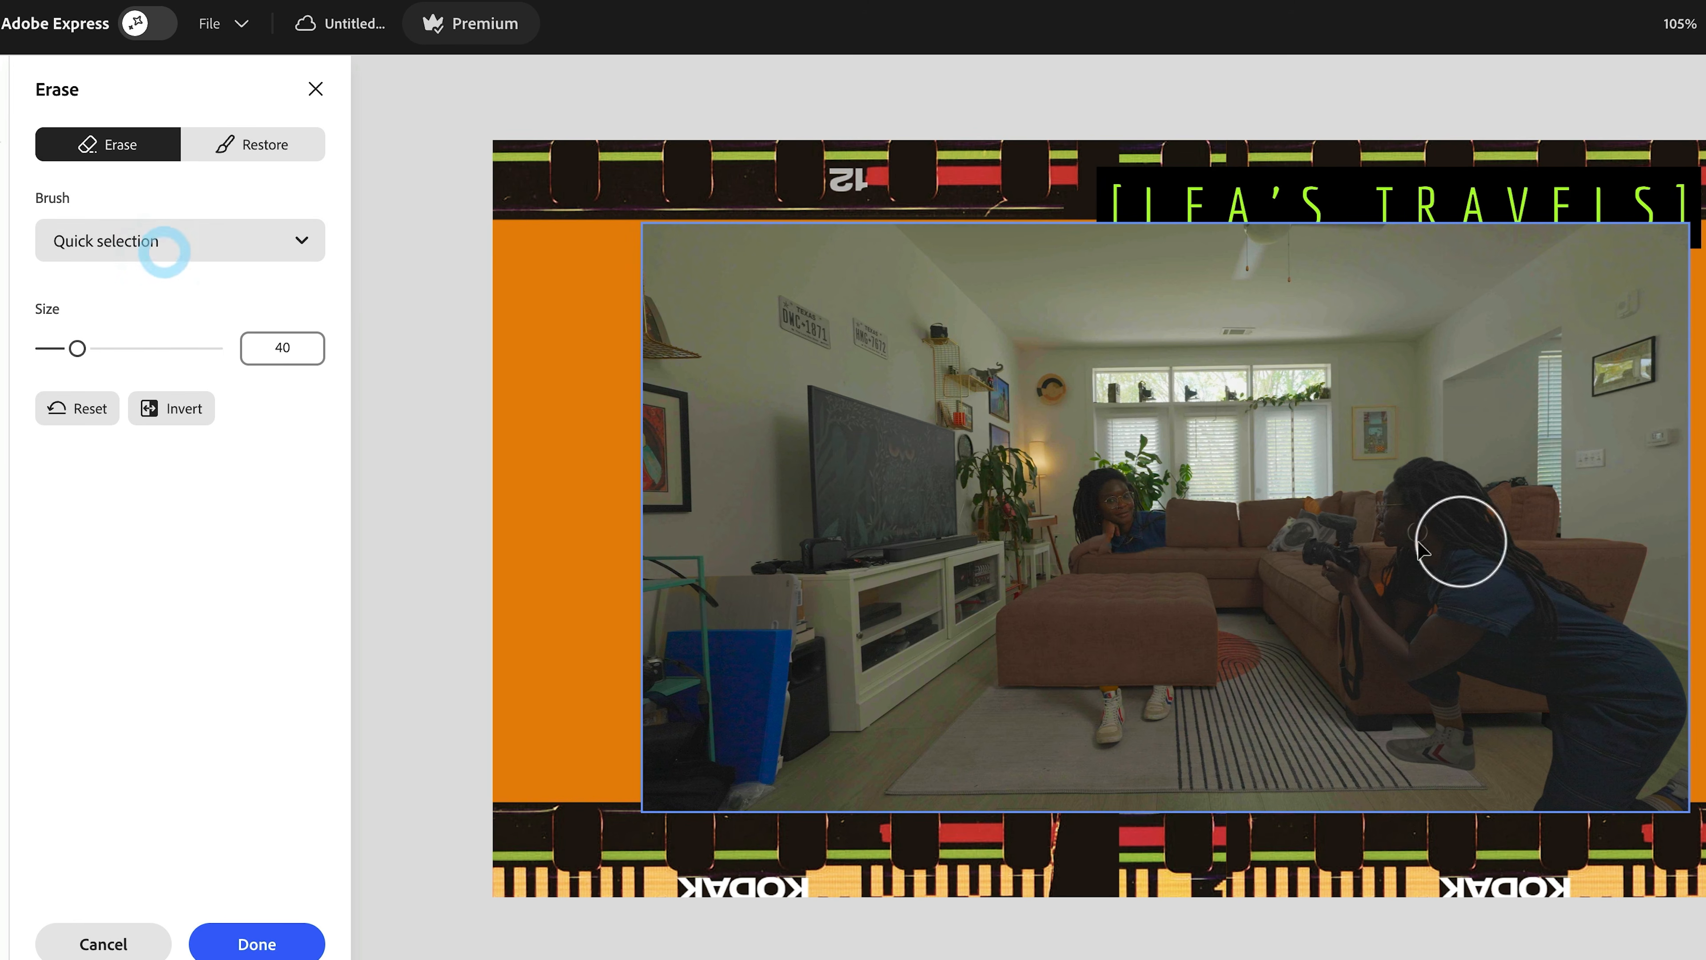
pyautogui.click(1200, 541)
pyautogui.click(1094, 591)
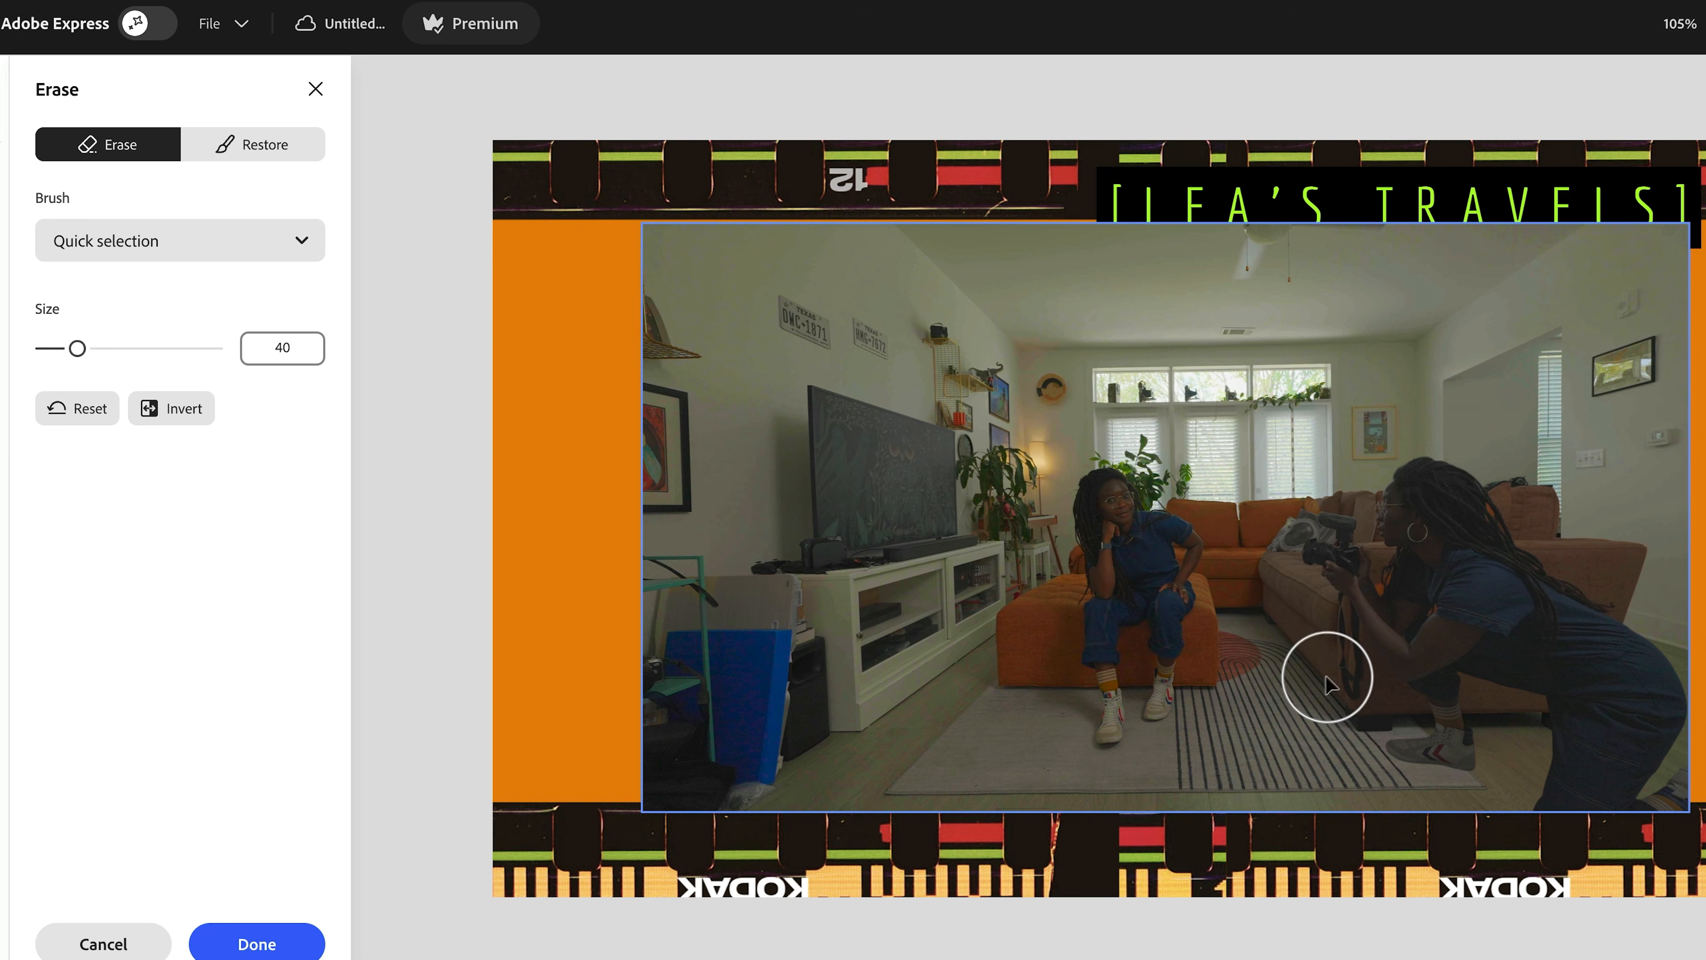
pyautogui.click(1279, 600)
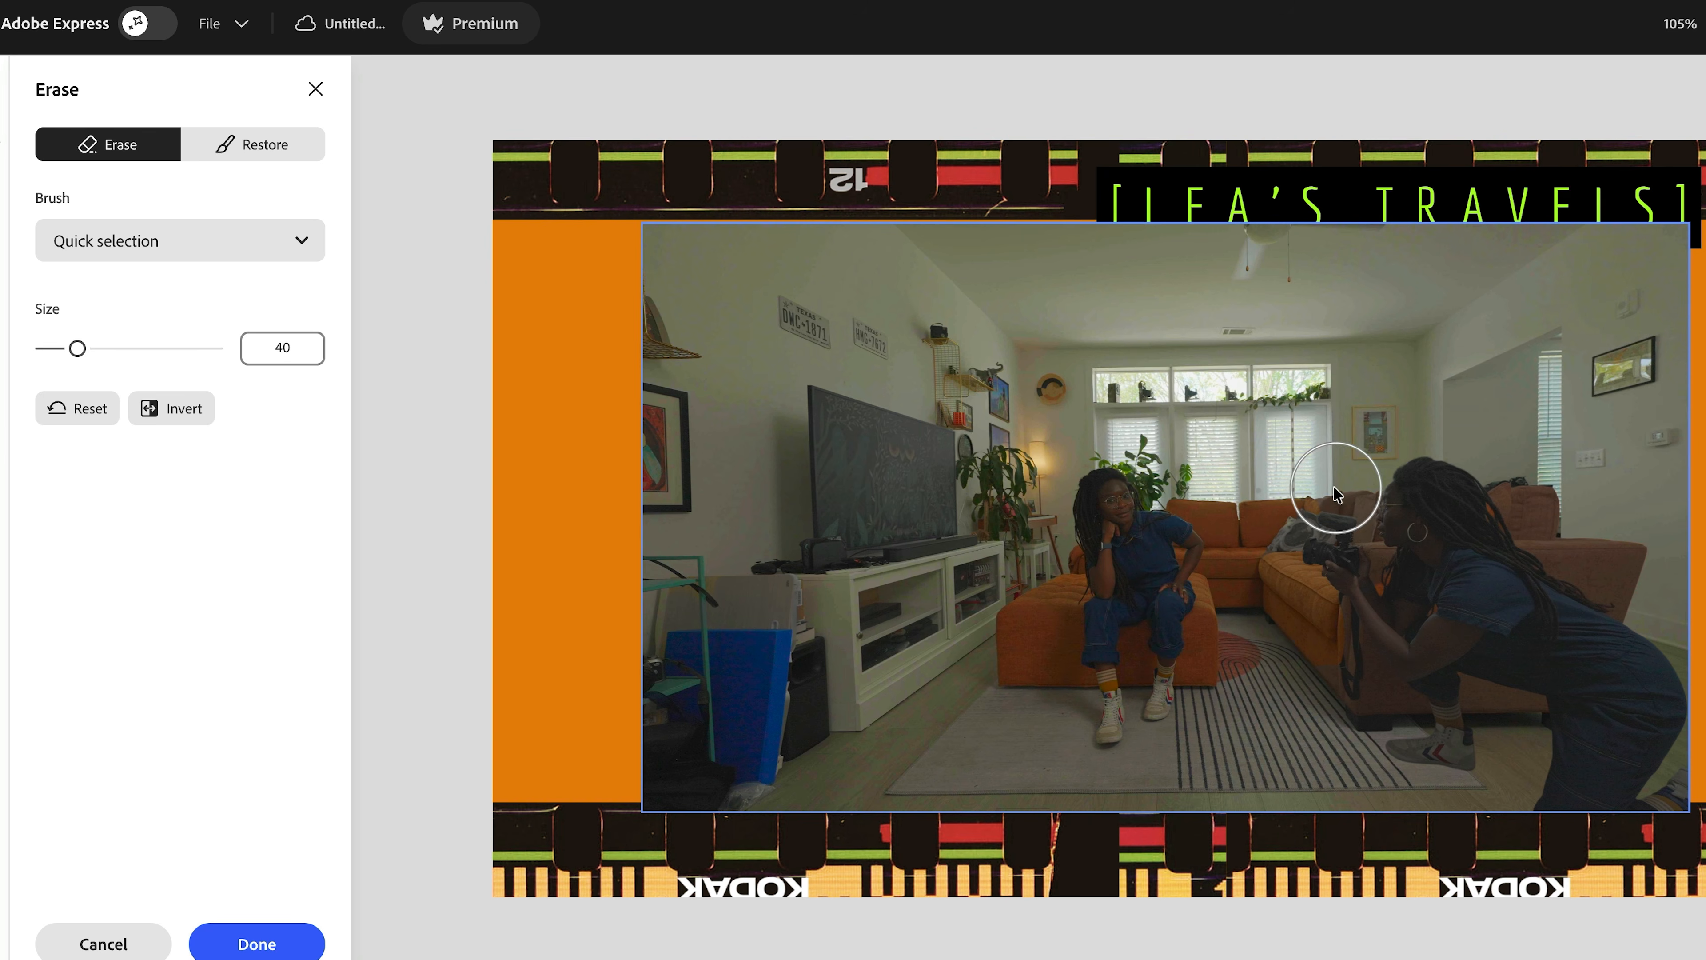
pyautogui.click(1530, 511)
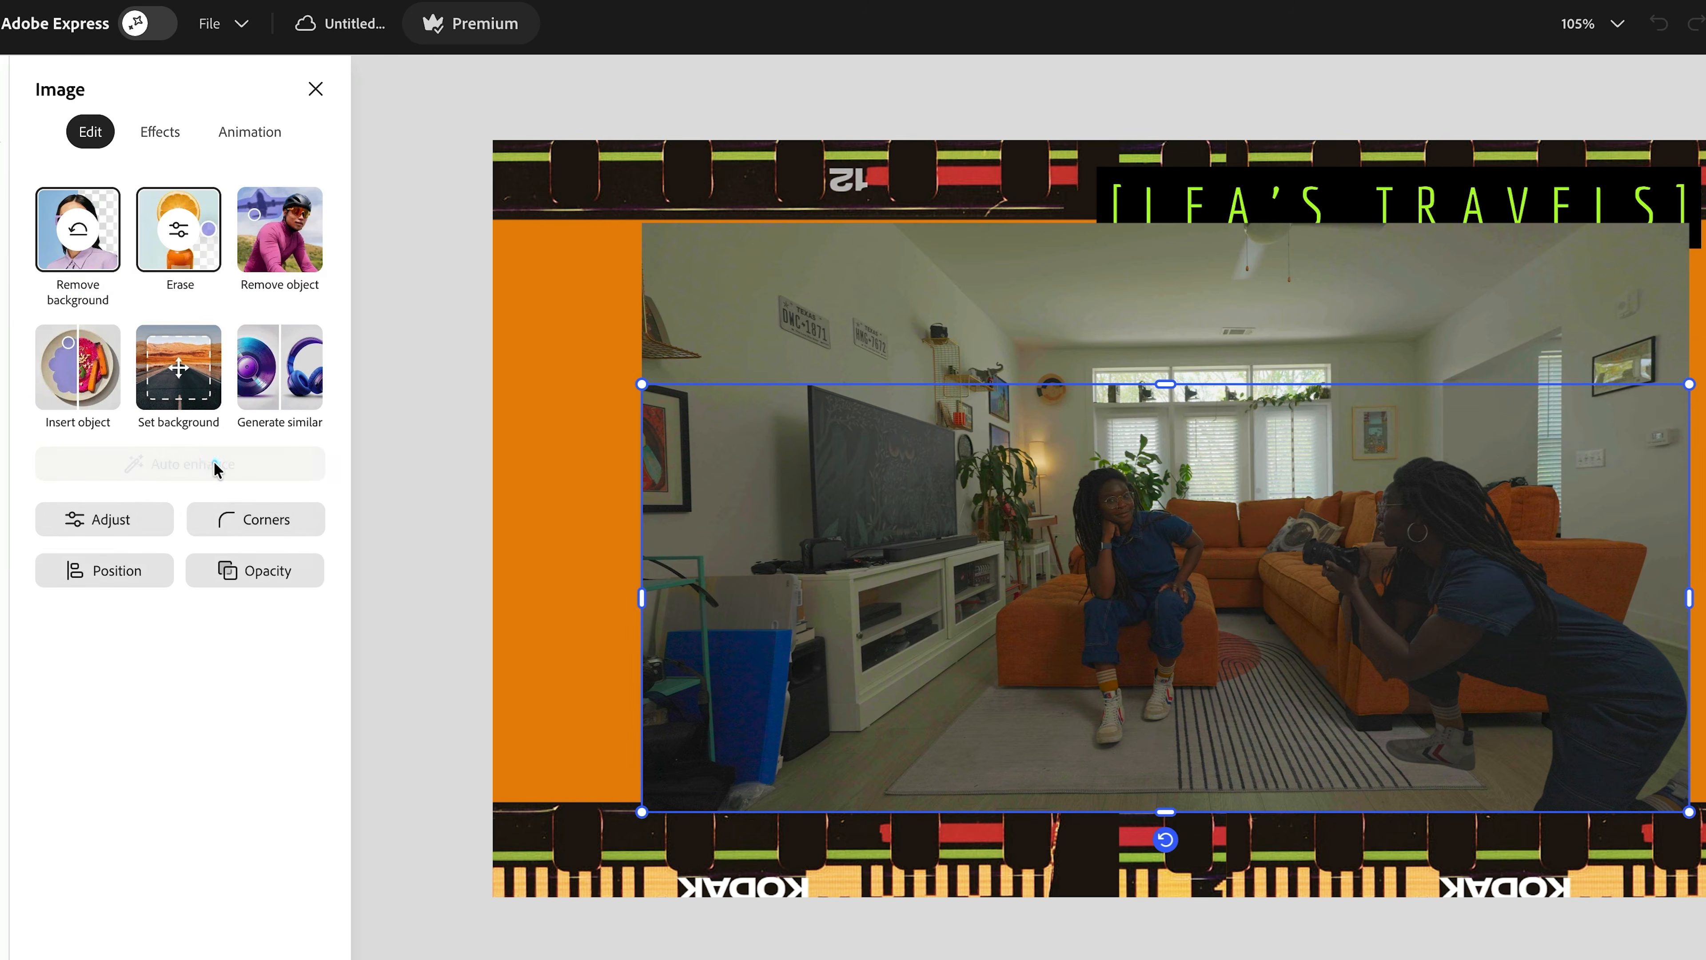
# - Auto-enhance the erased photo and reopen Erase in Restore mode
pyautogui.click(215, 465)
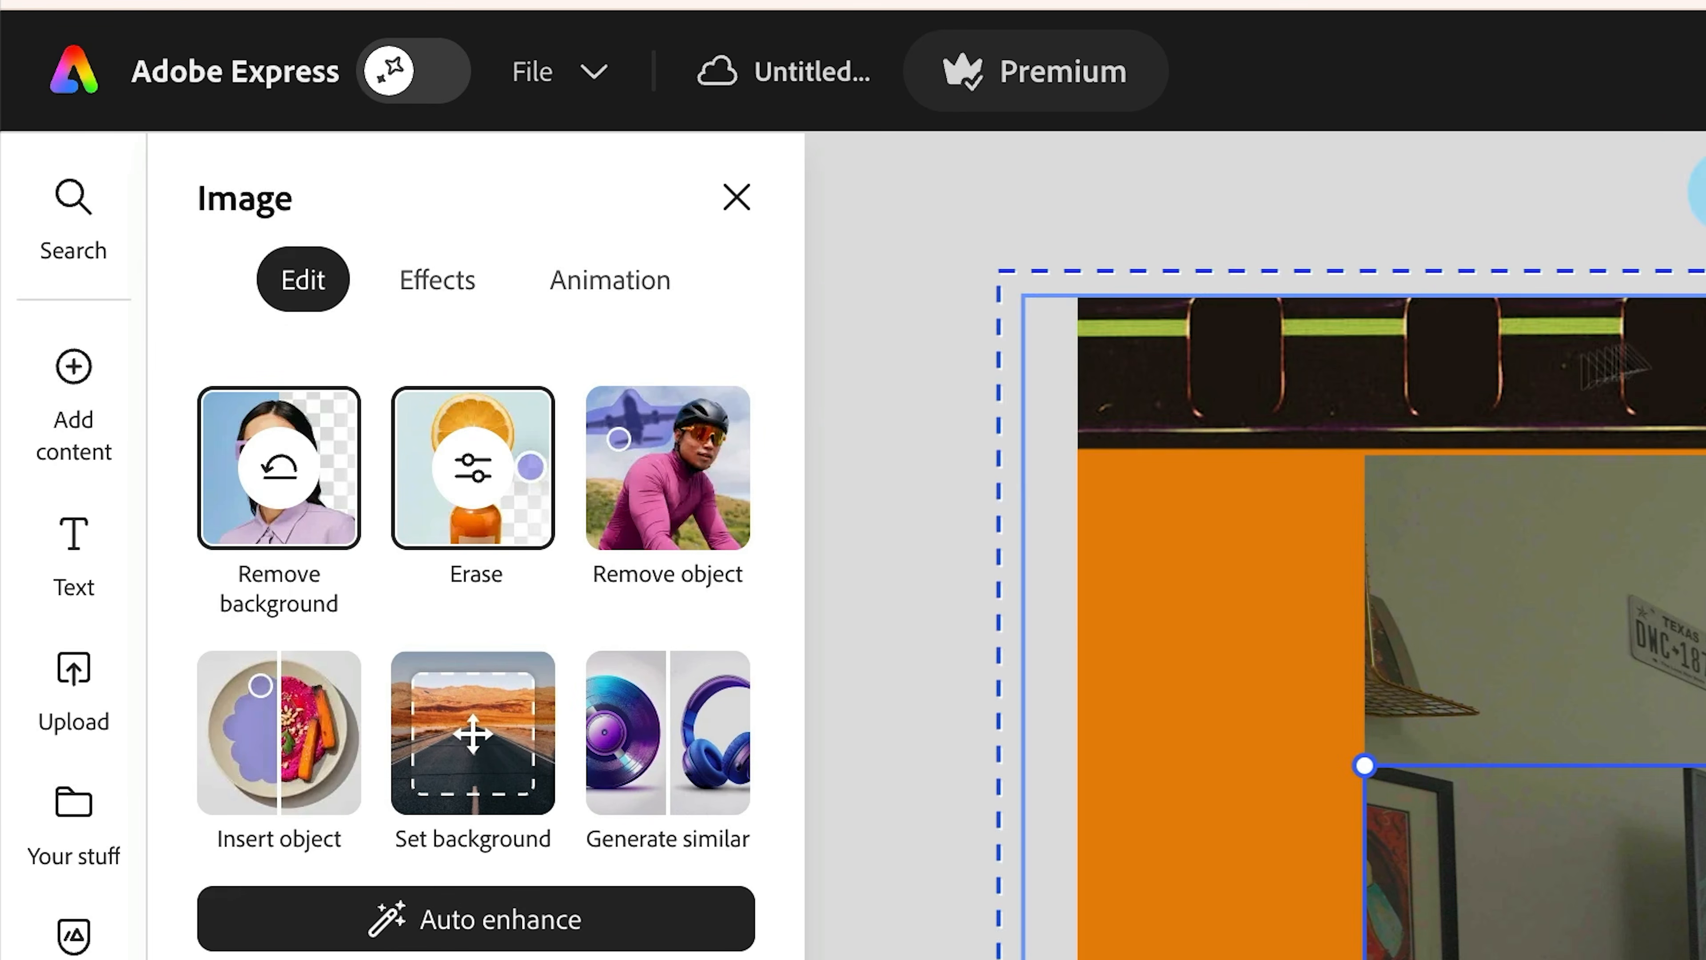
pyautogui.click(446, 533)
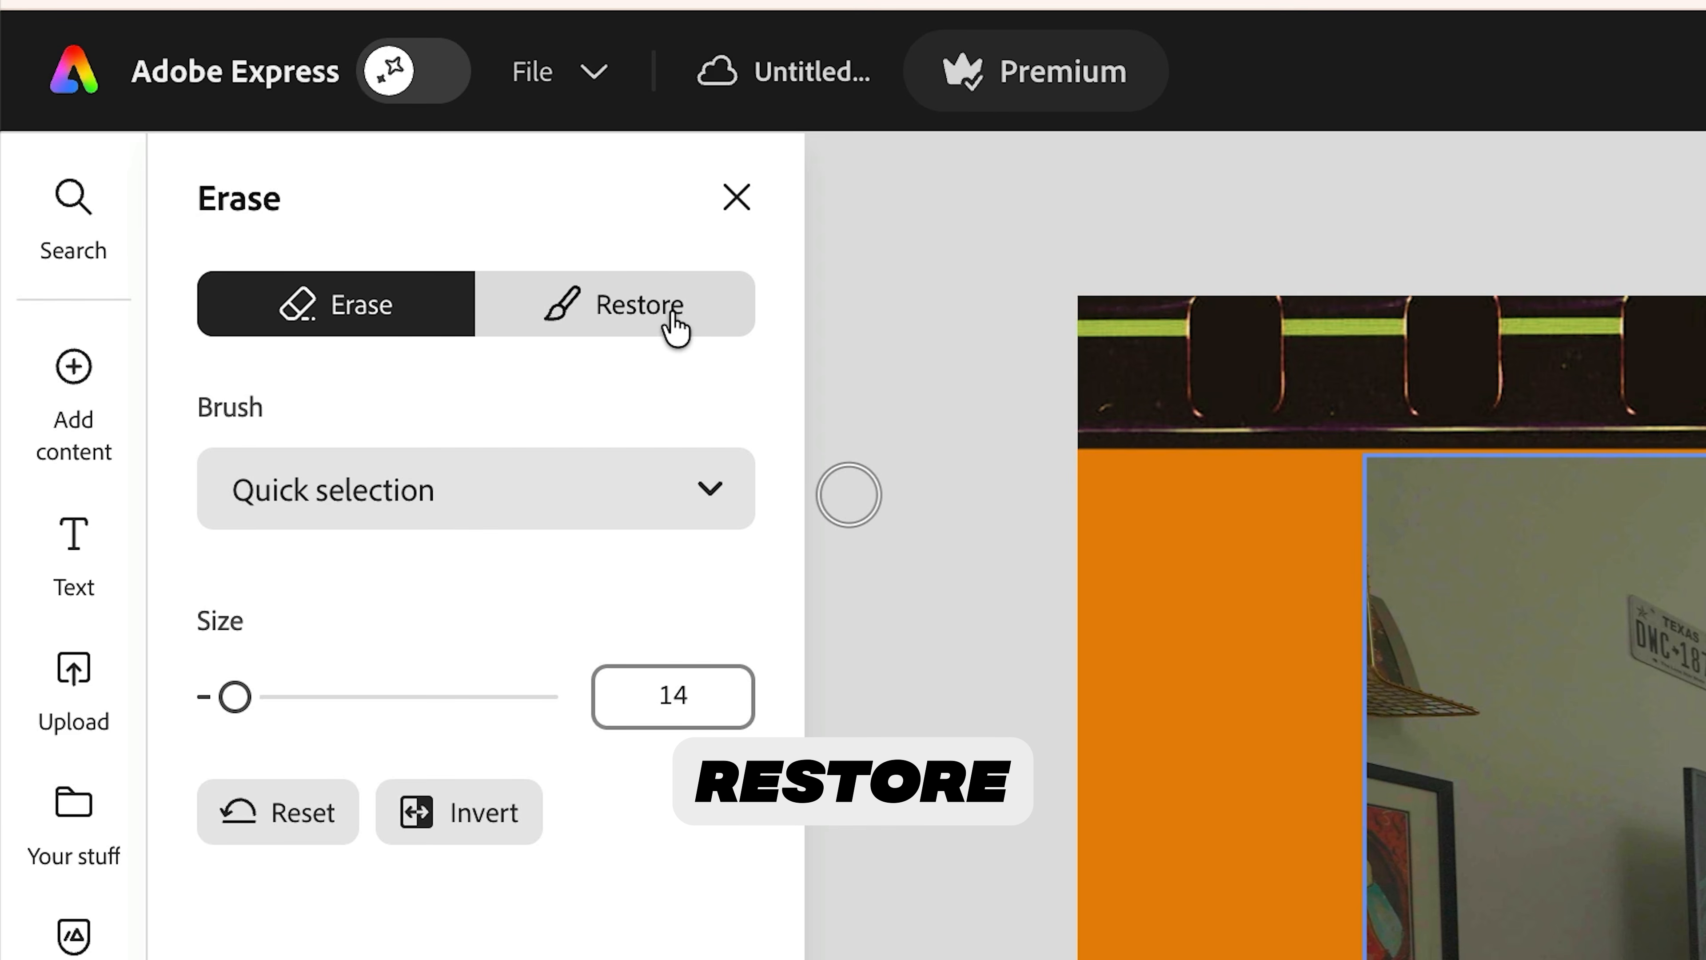
pyautogui.click(666, 329)
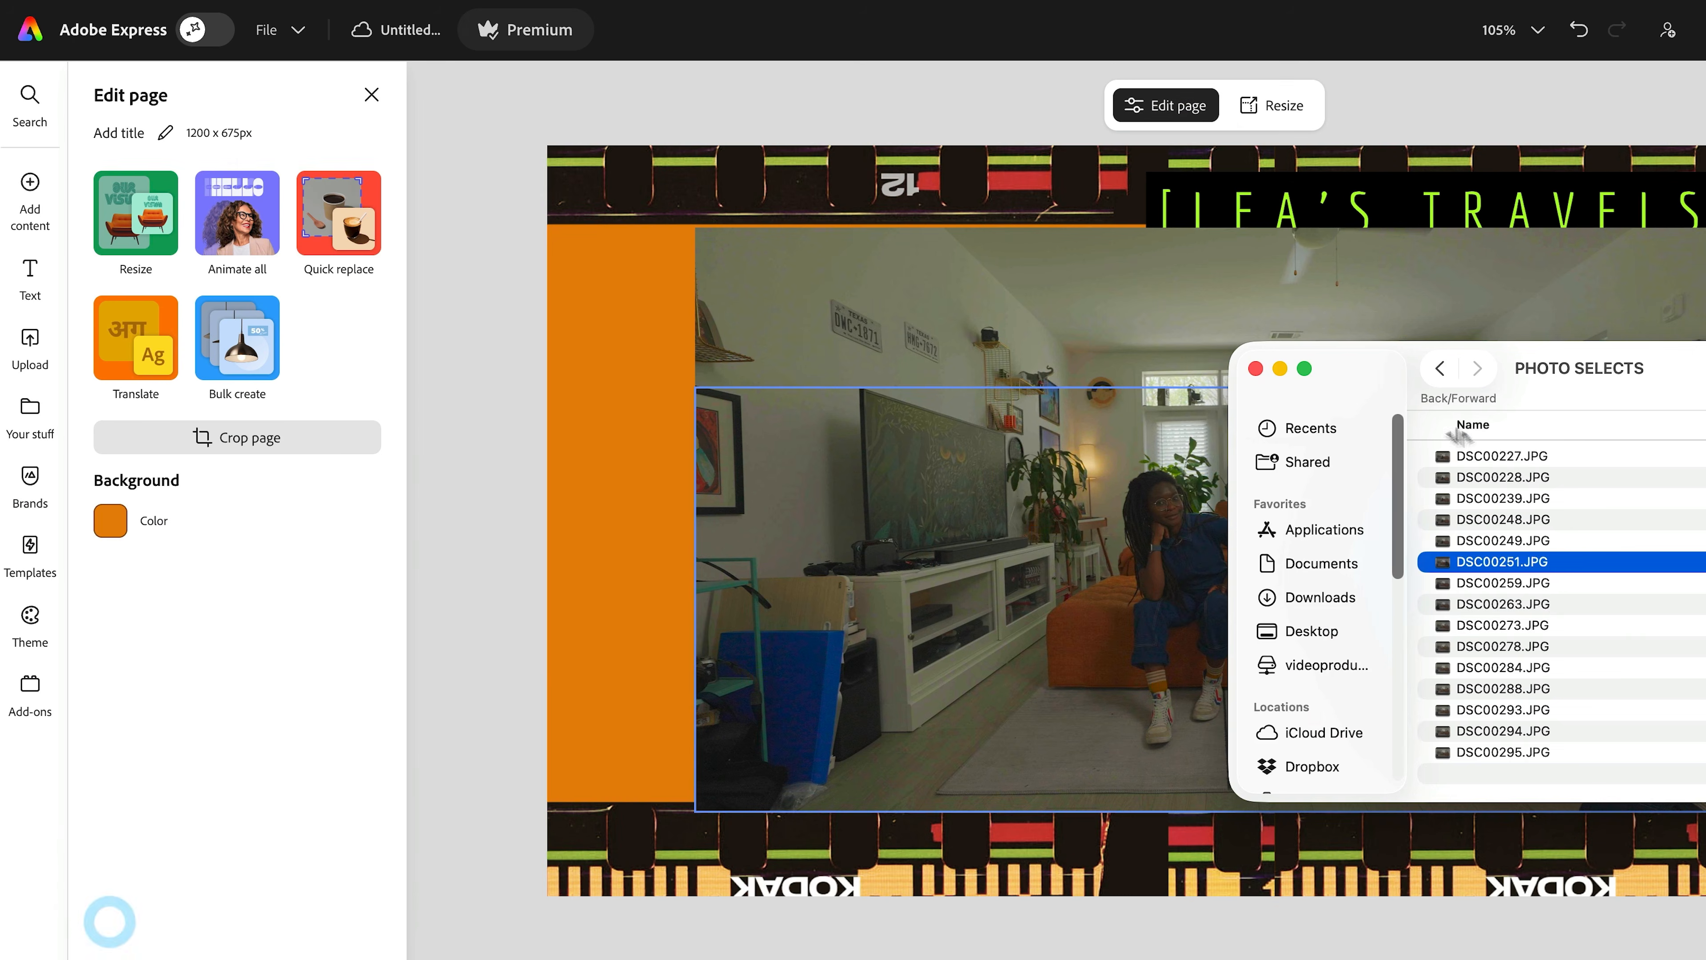
# - Add DSC00251.JPG again, remove its background, centre it, erase its sofa area and auto-enhance it
pyautogui.doubleClick(1557, 581)
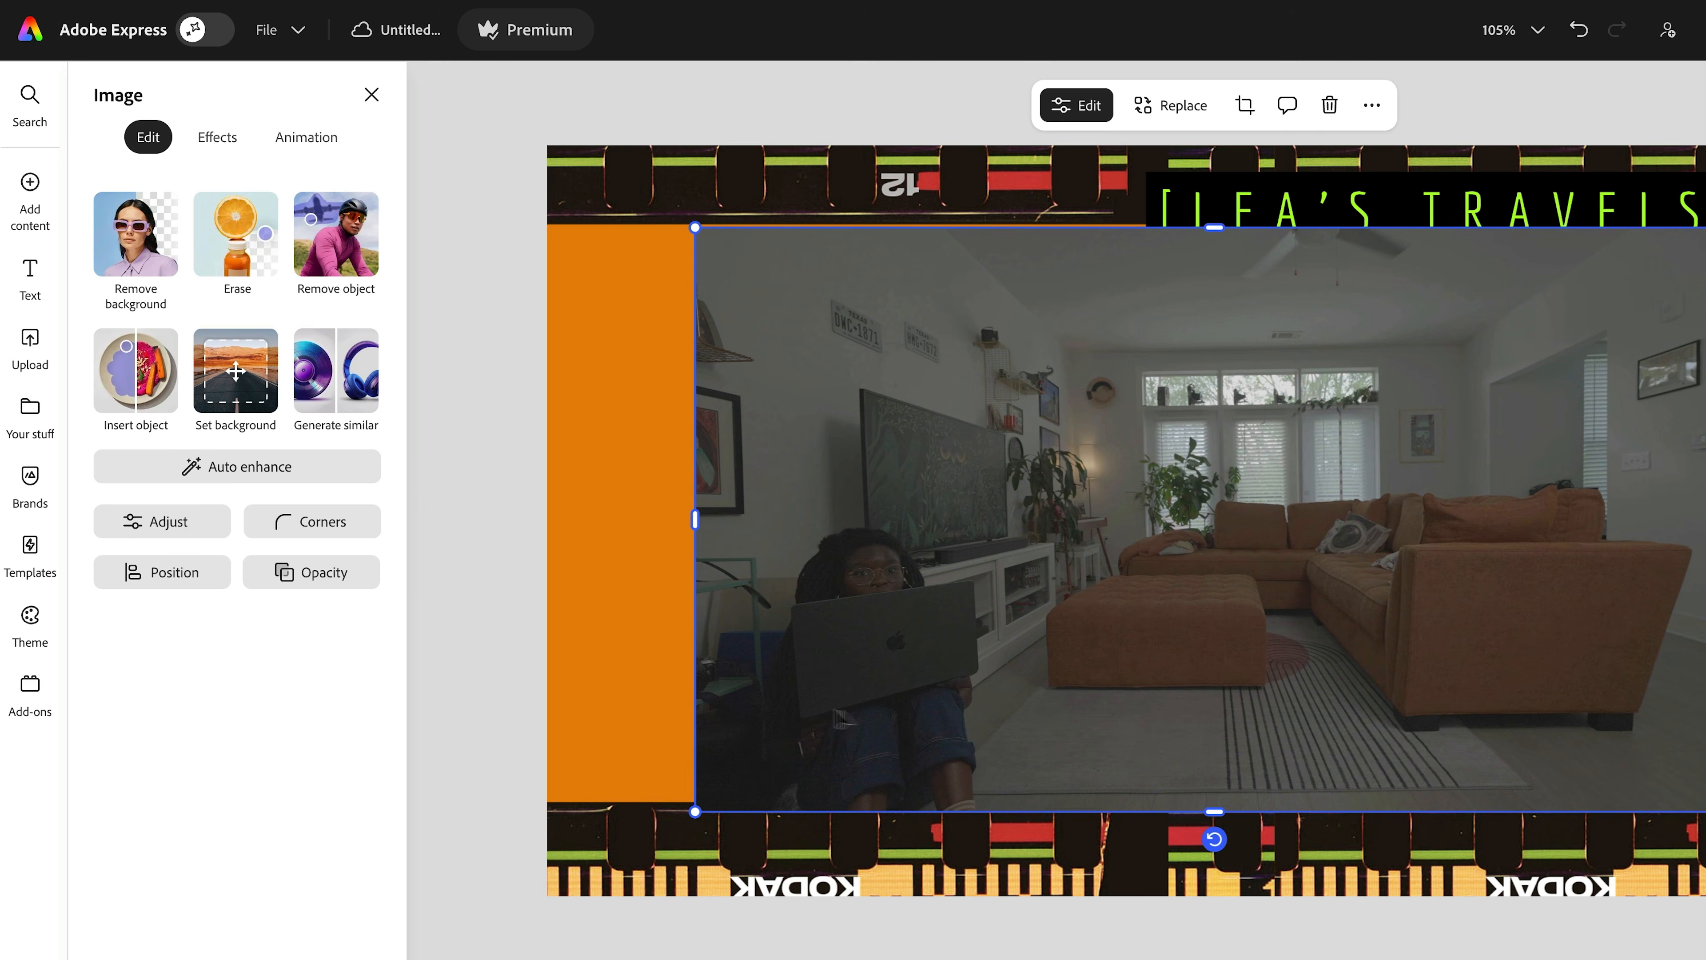
pyautogui.click(143, 267)
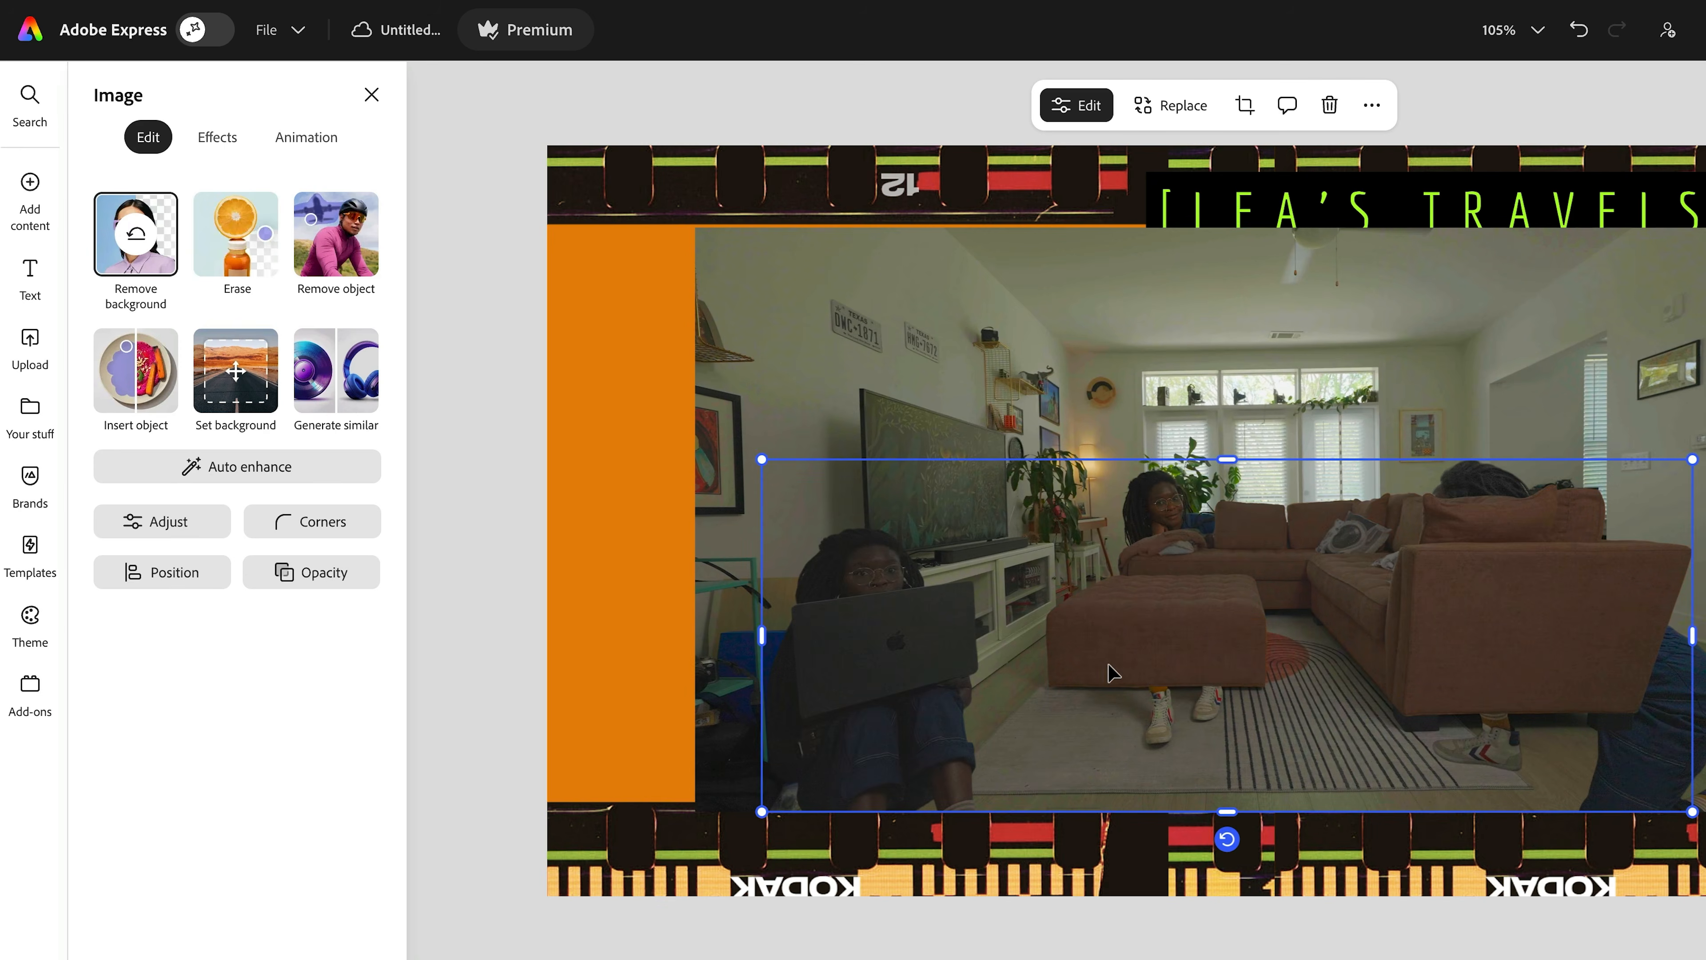
pyautogui.moveTo(1049, 479); pyautogui.dragTo(990, 259)
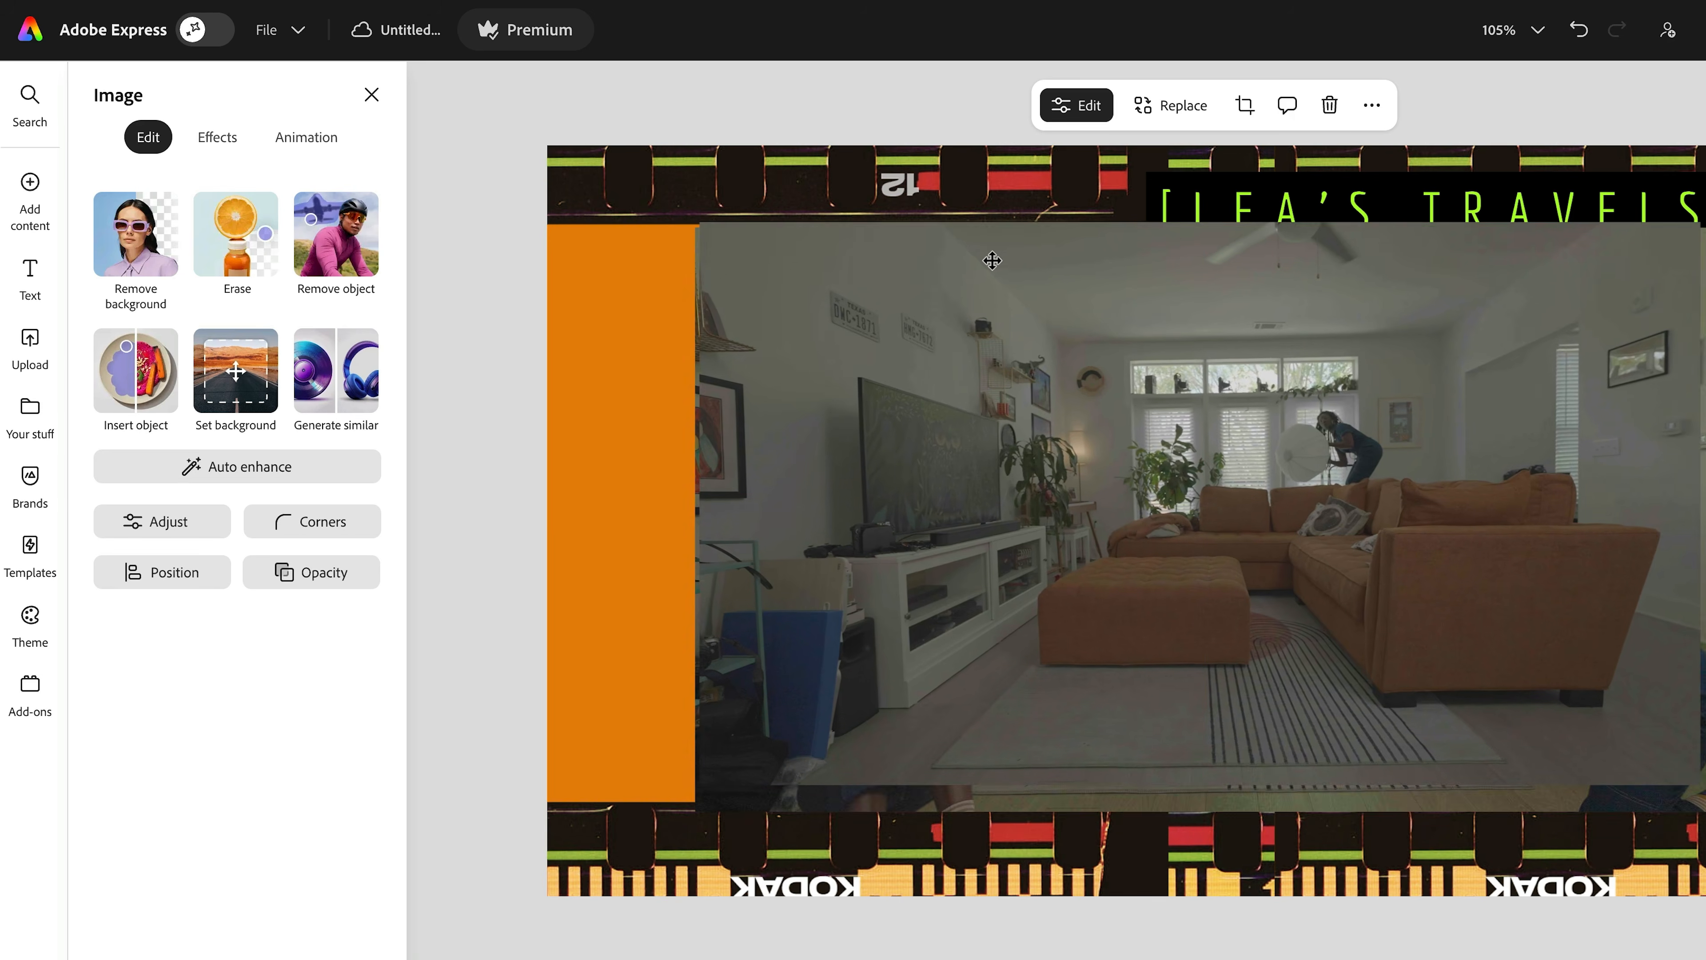
pyautogui.click(221, 279)
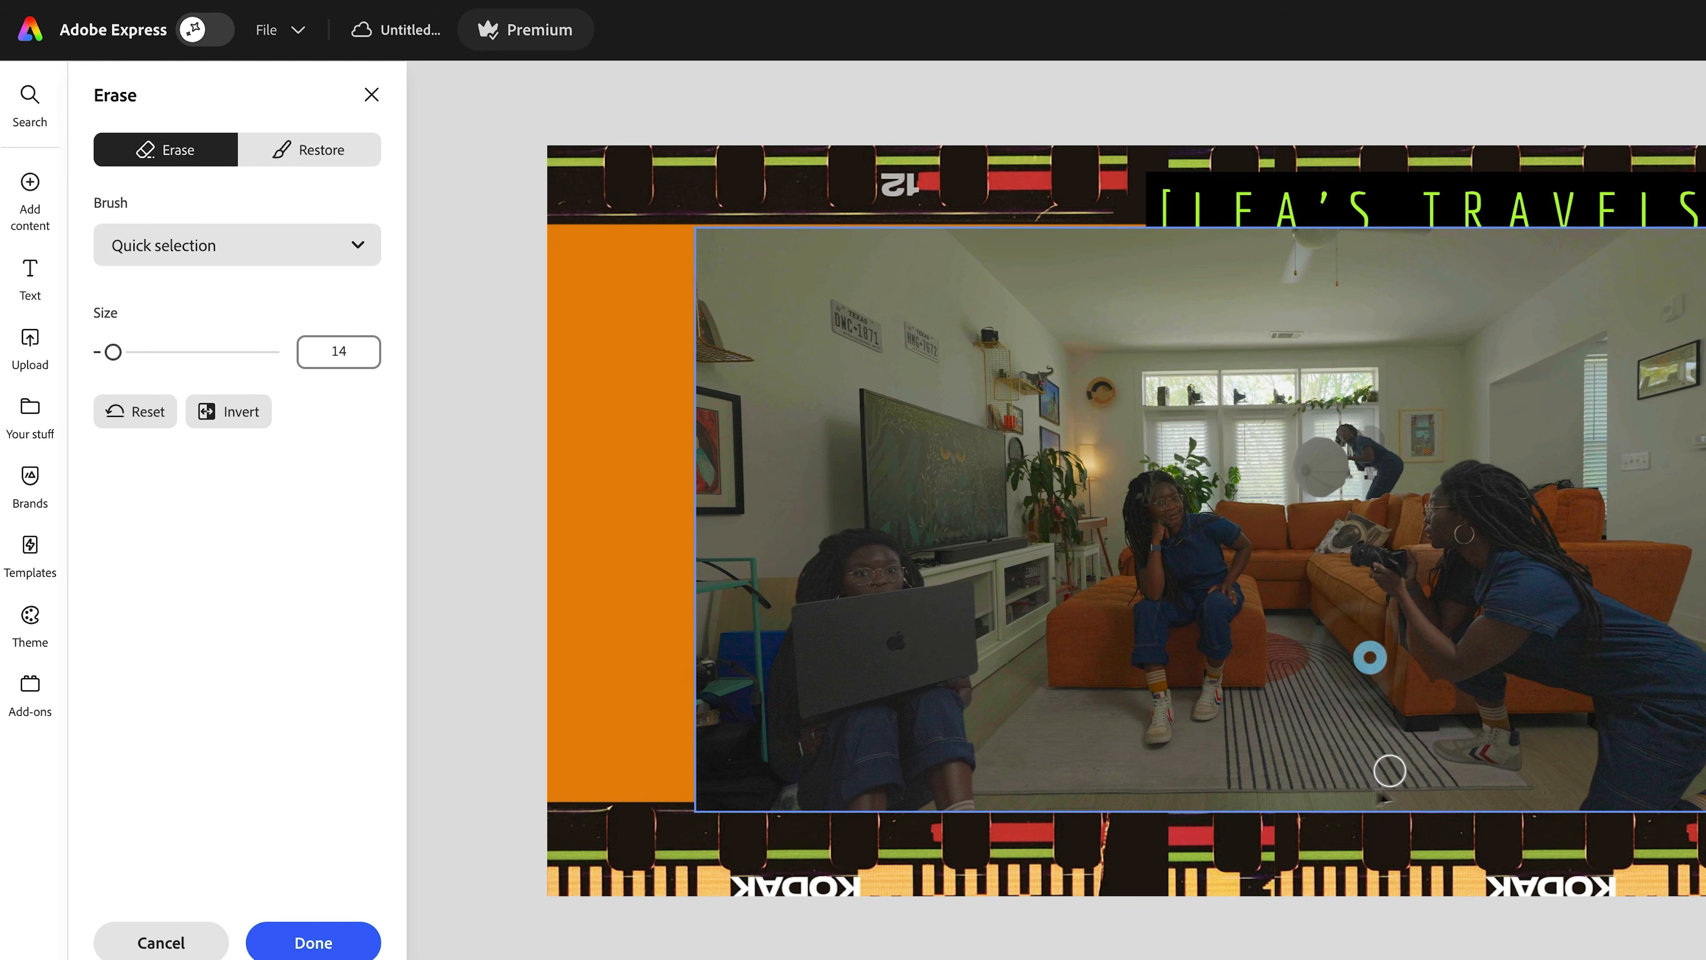
pyautogui.click(313, 941)
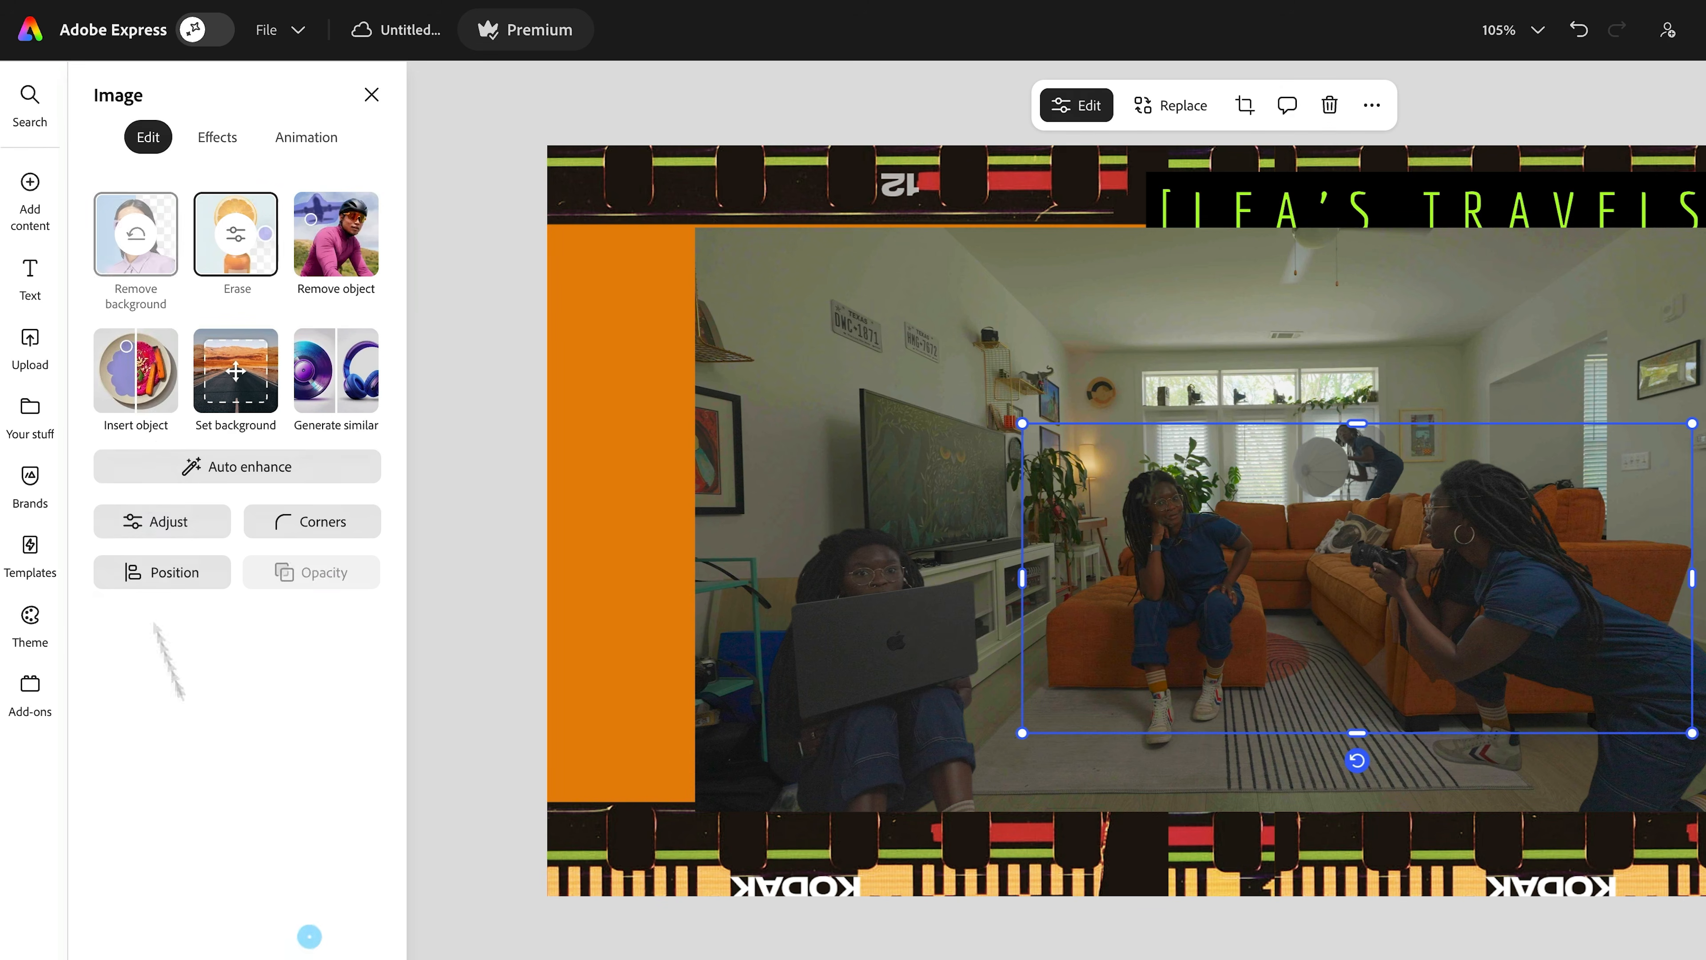
pyautogui.click(229, 468)
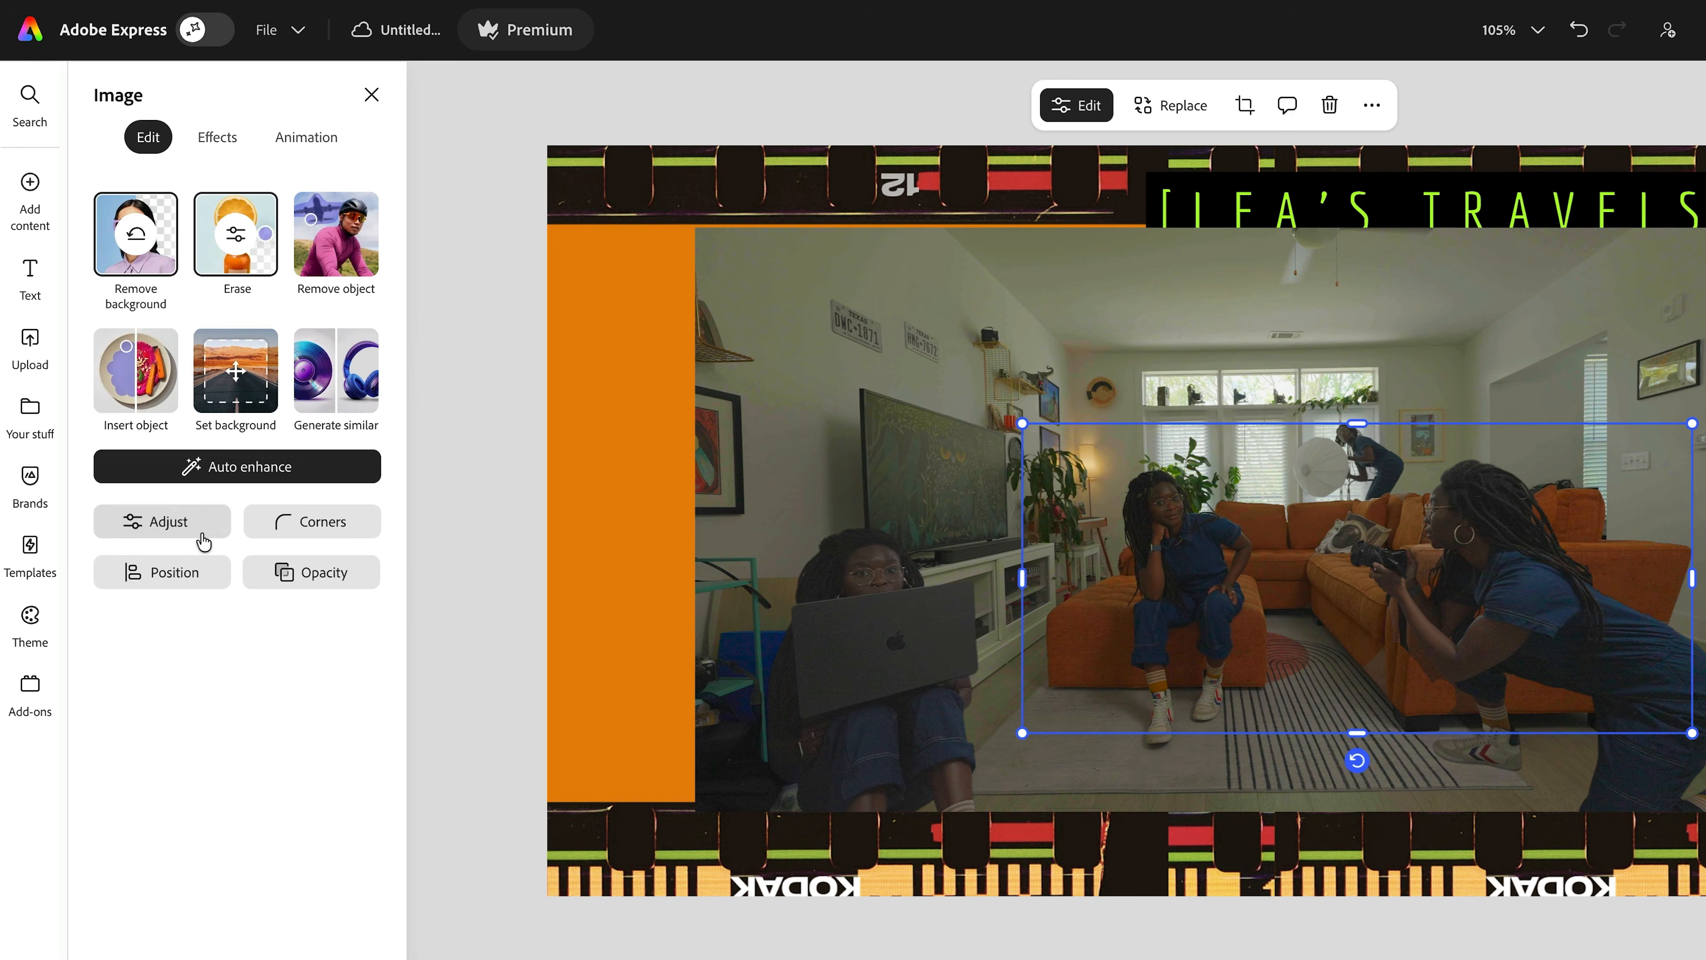
# - Brighten the top photo to contrast 14, brightness 22 and highlights −2
pyautogui.click(168, 522)
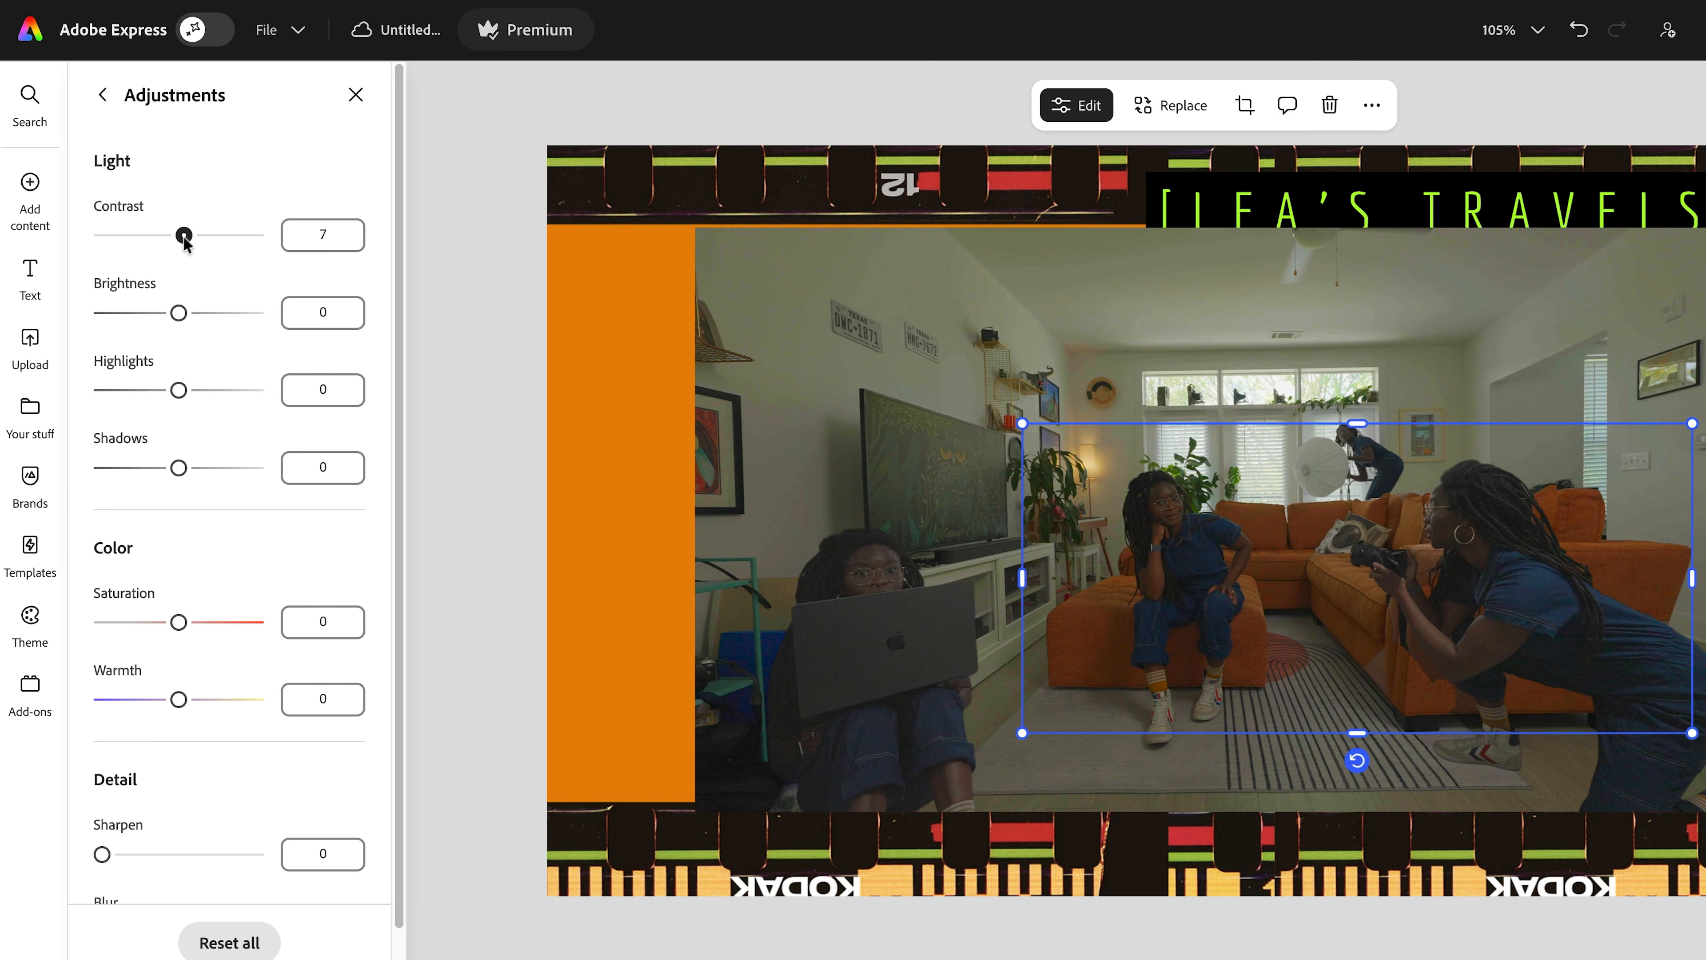
pyautogui.moveTo(179, 313); pyautogui.dragTo(194, 313)
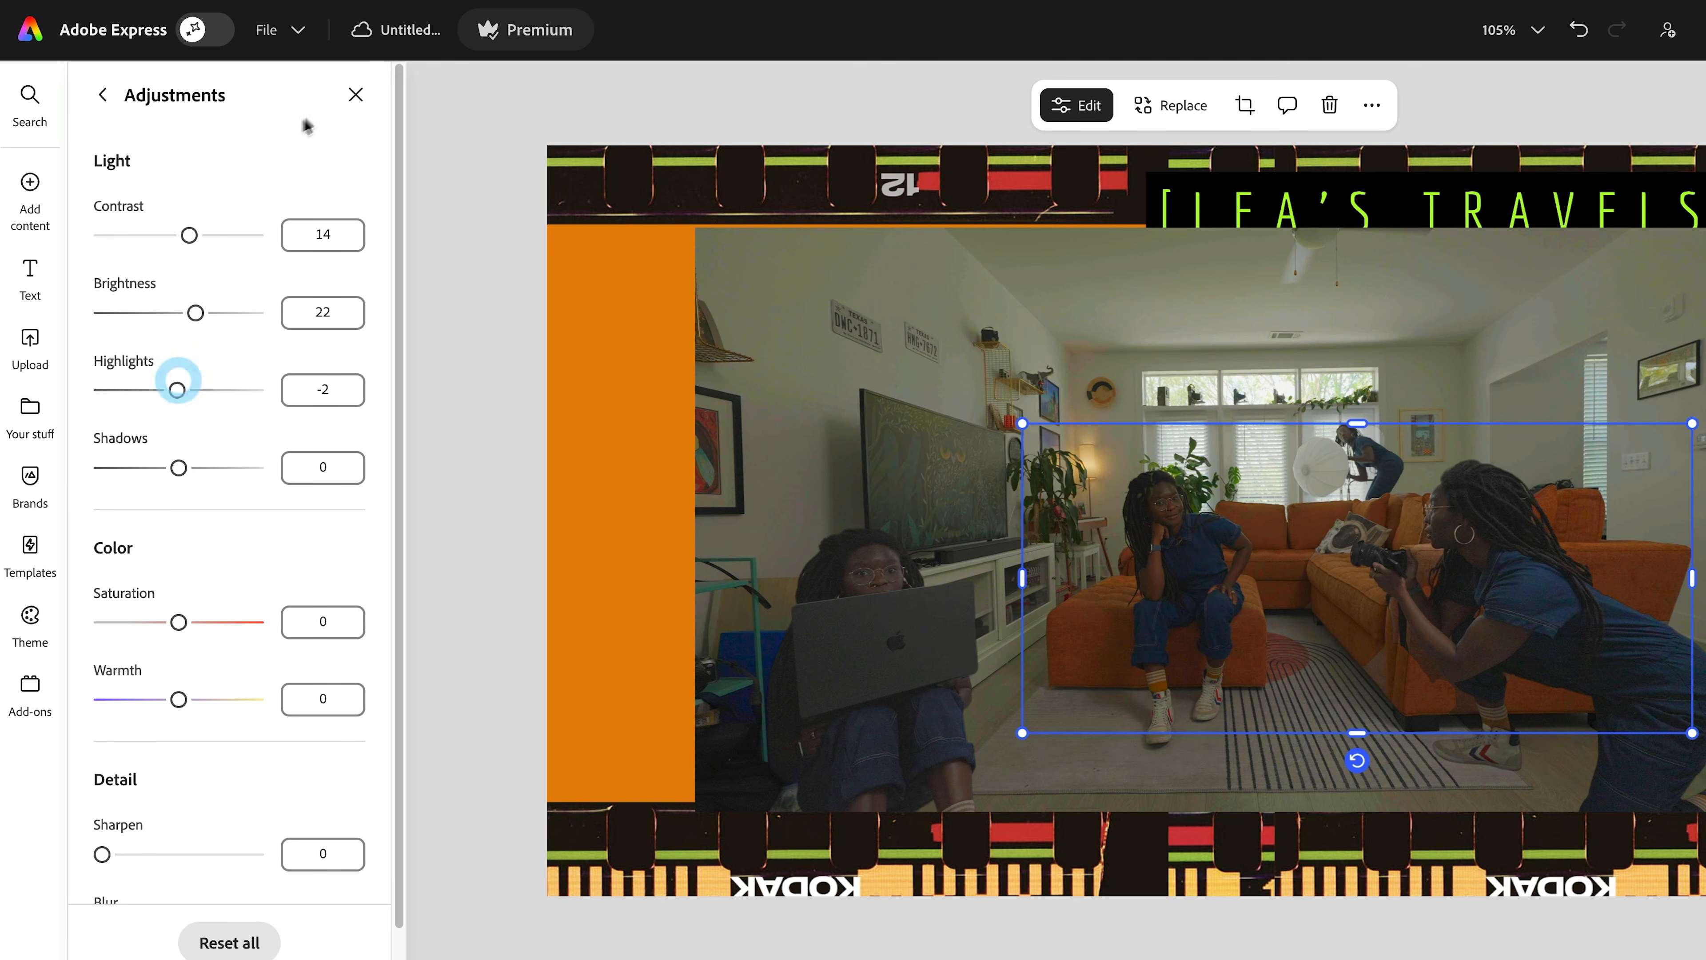
pyautogui.click(104, 101)
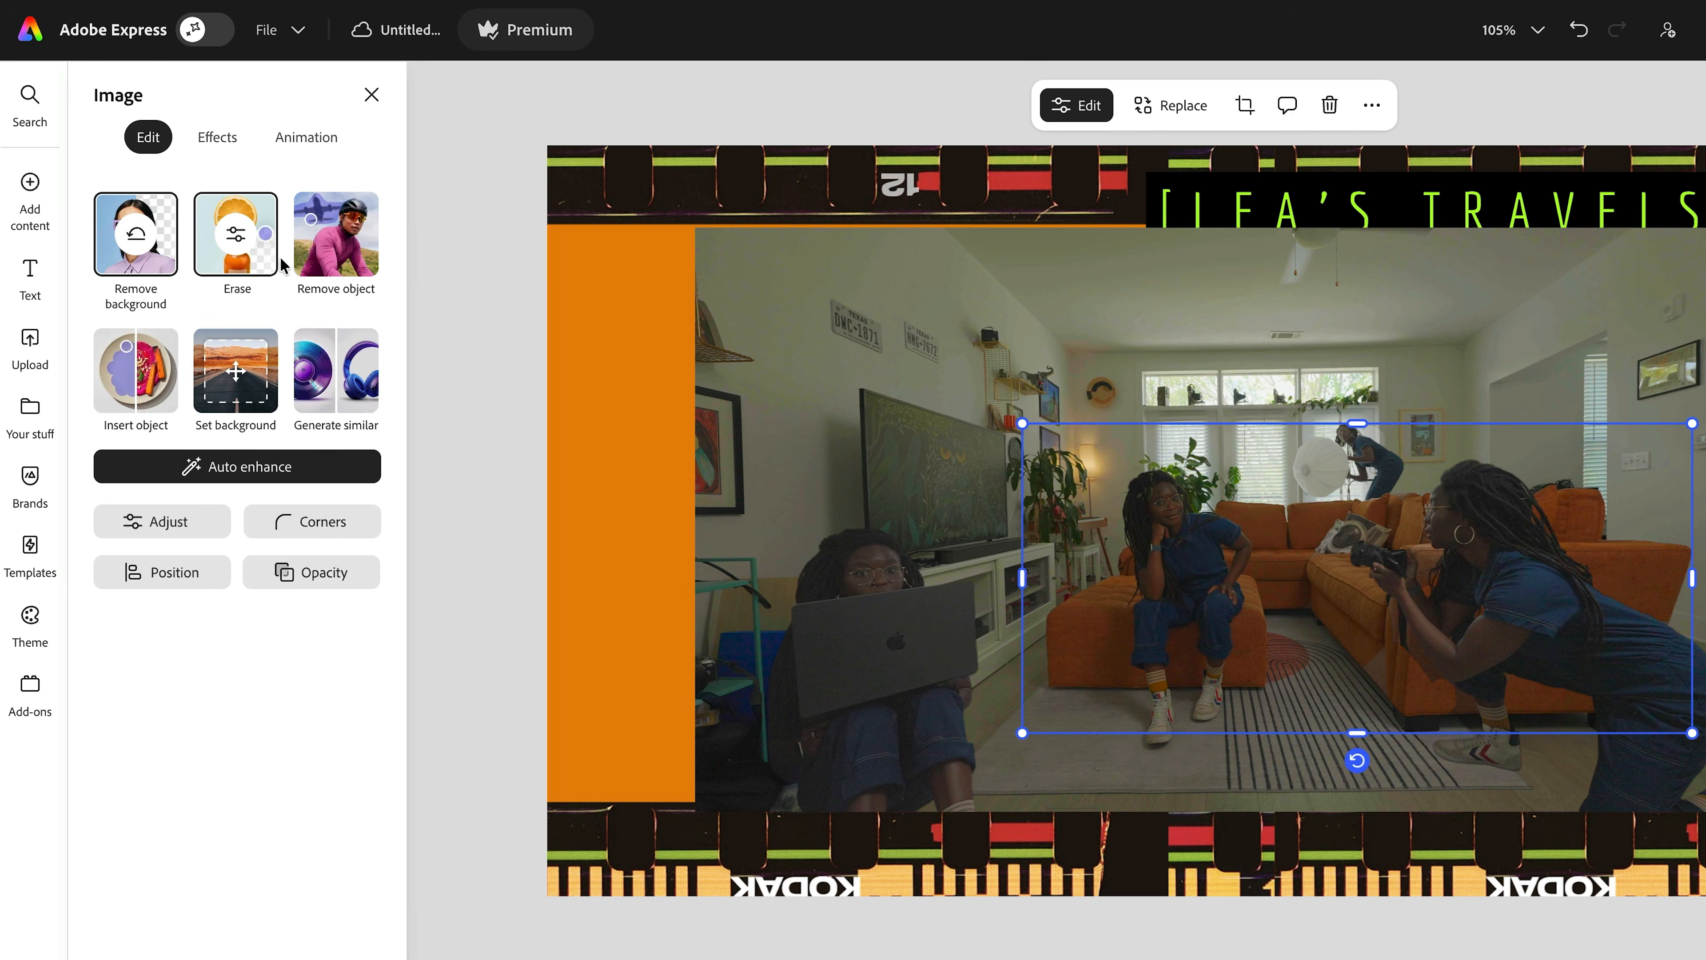
pyautogui.click(245, 257)
# - Using a high-hardness Circle brush in Restore mode, paint back the woman at the desk and plants
pyautogui.click(239, 250)
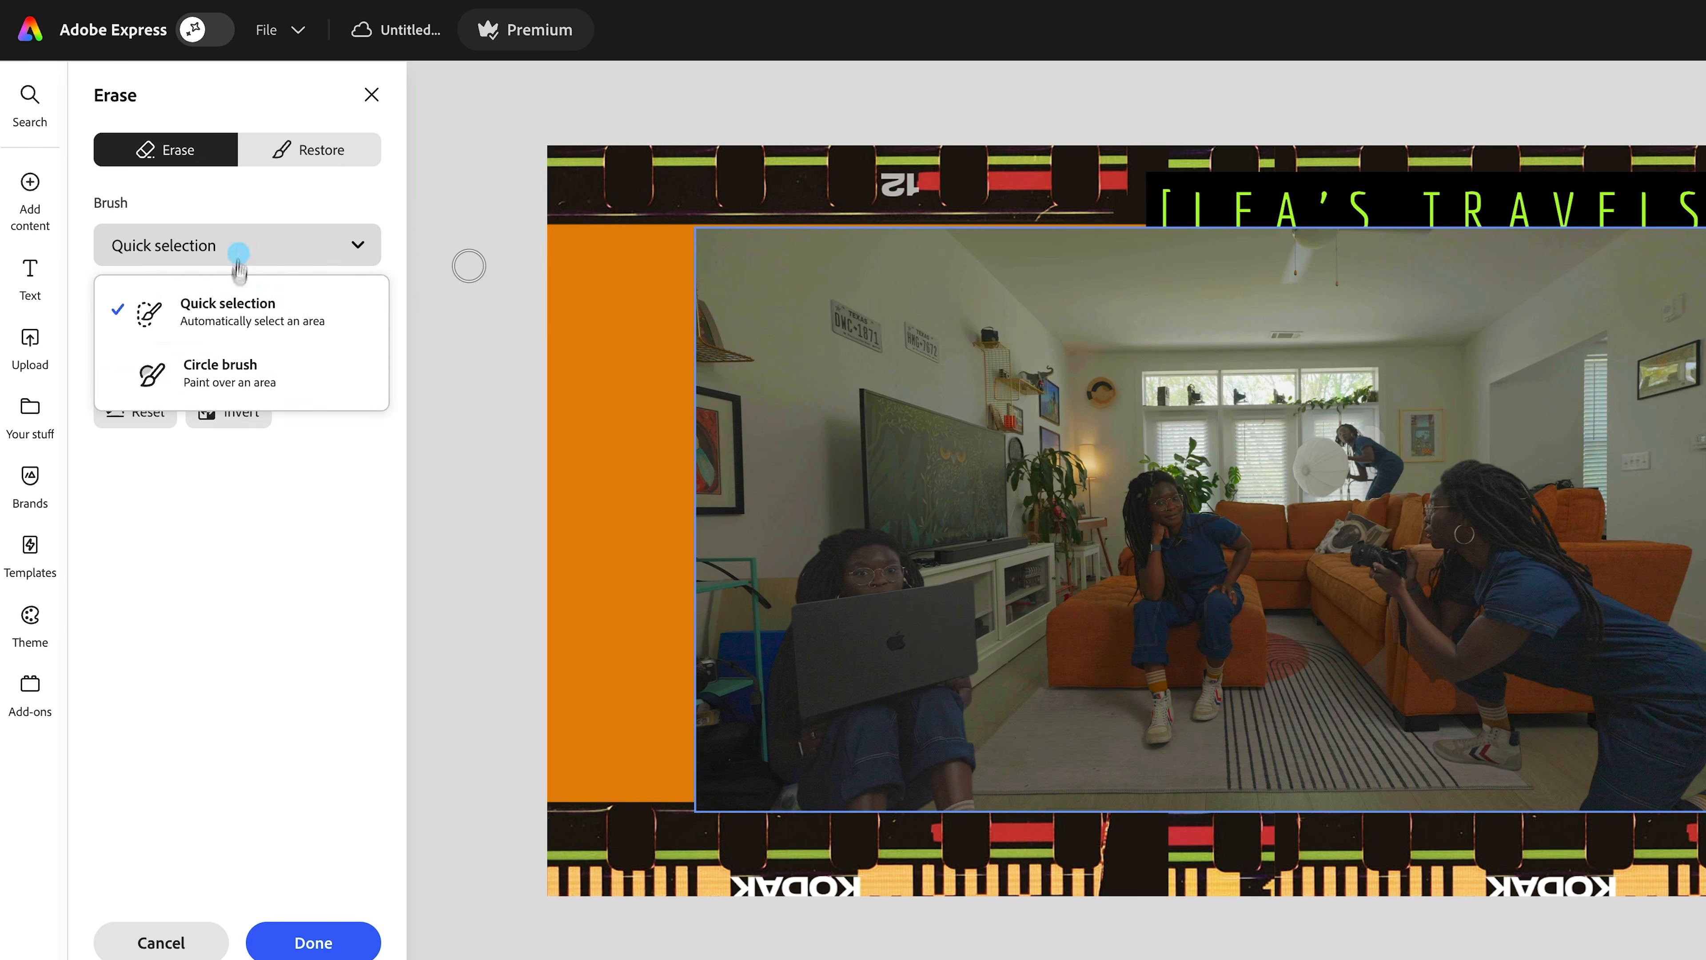
pyautogui.click(228, 376)
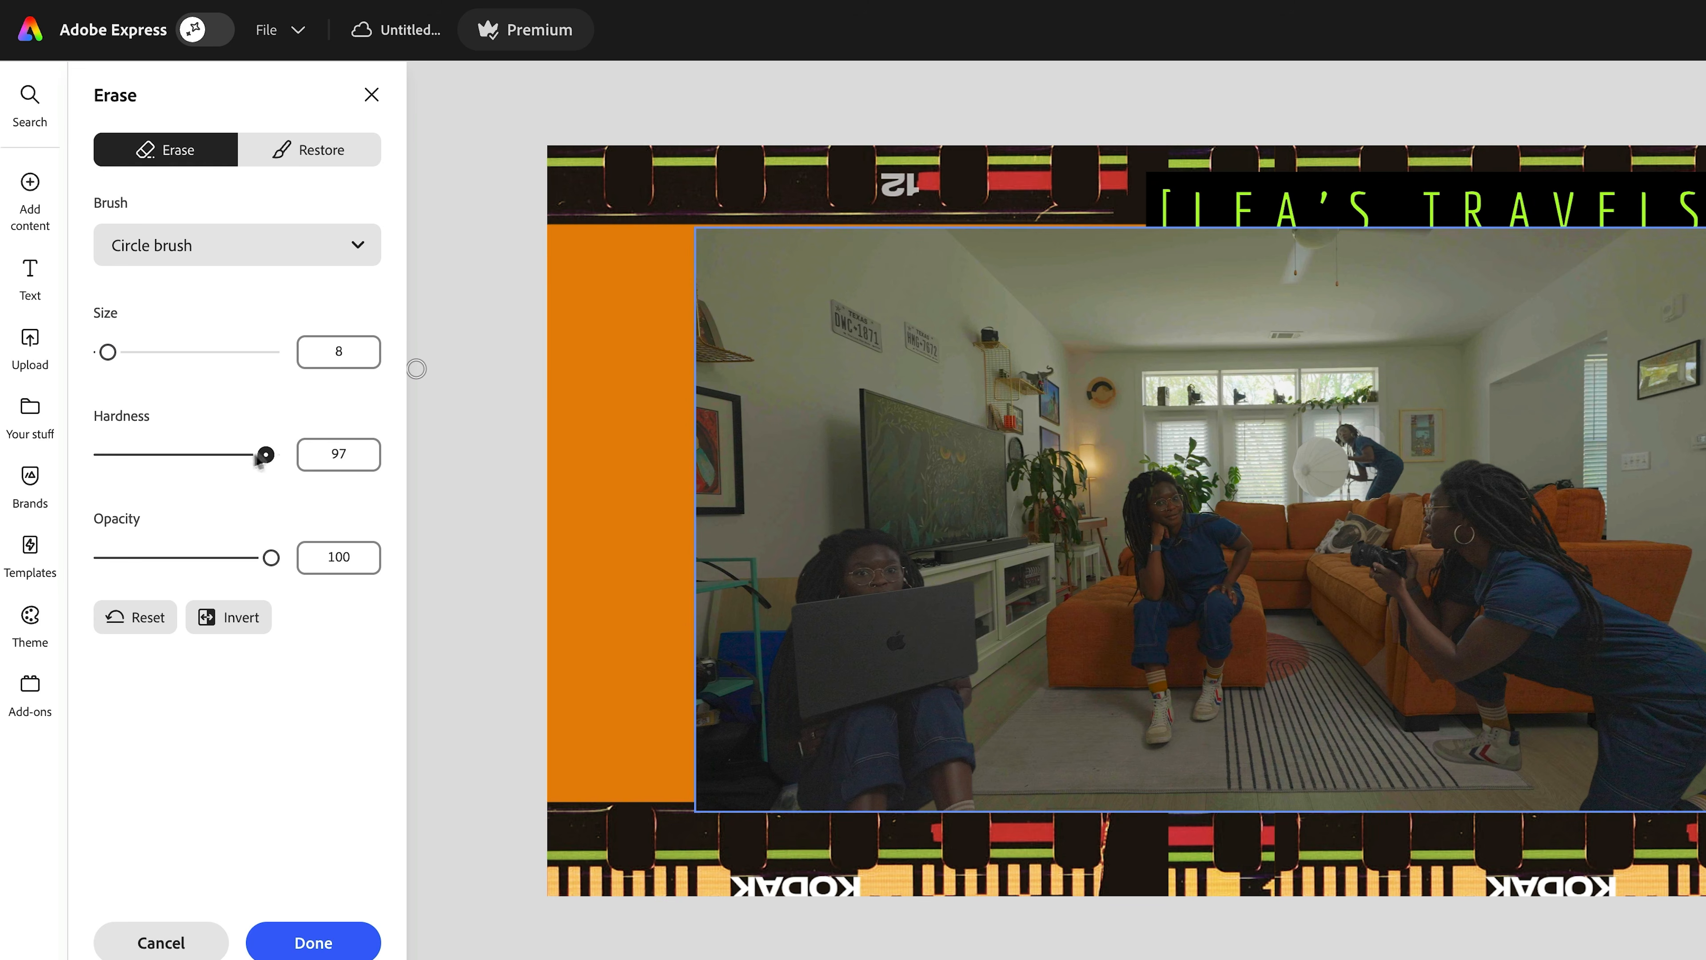
pyautogui.click(753, 304)
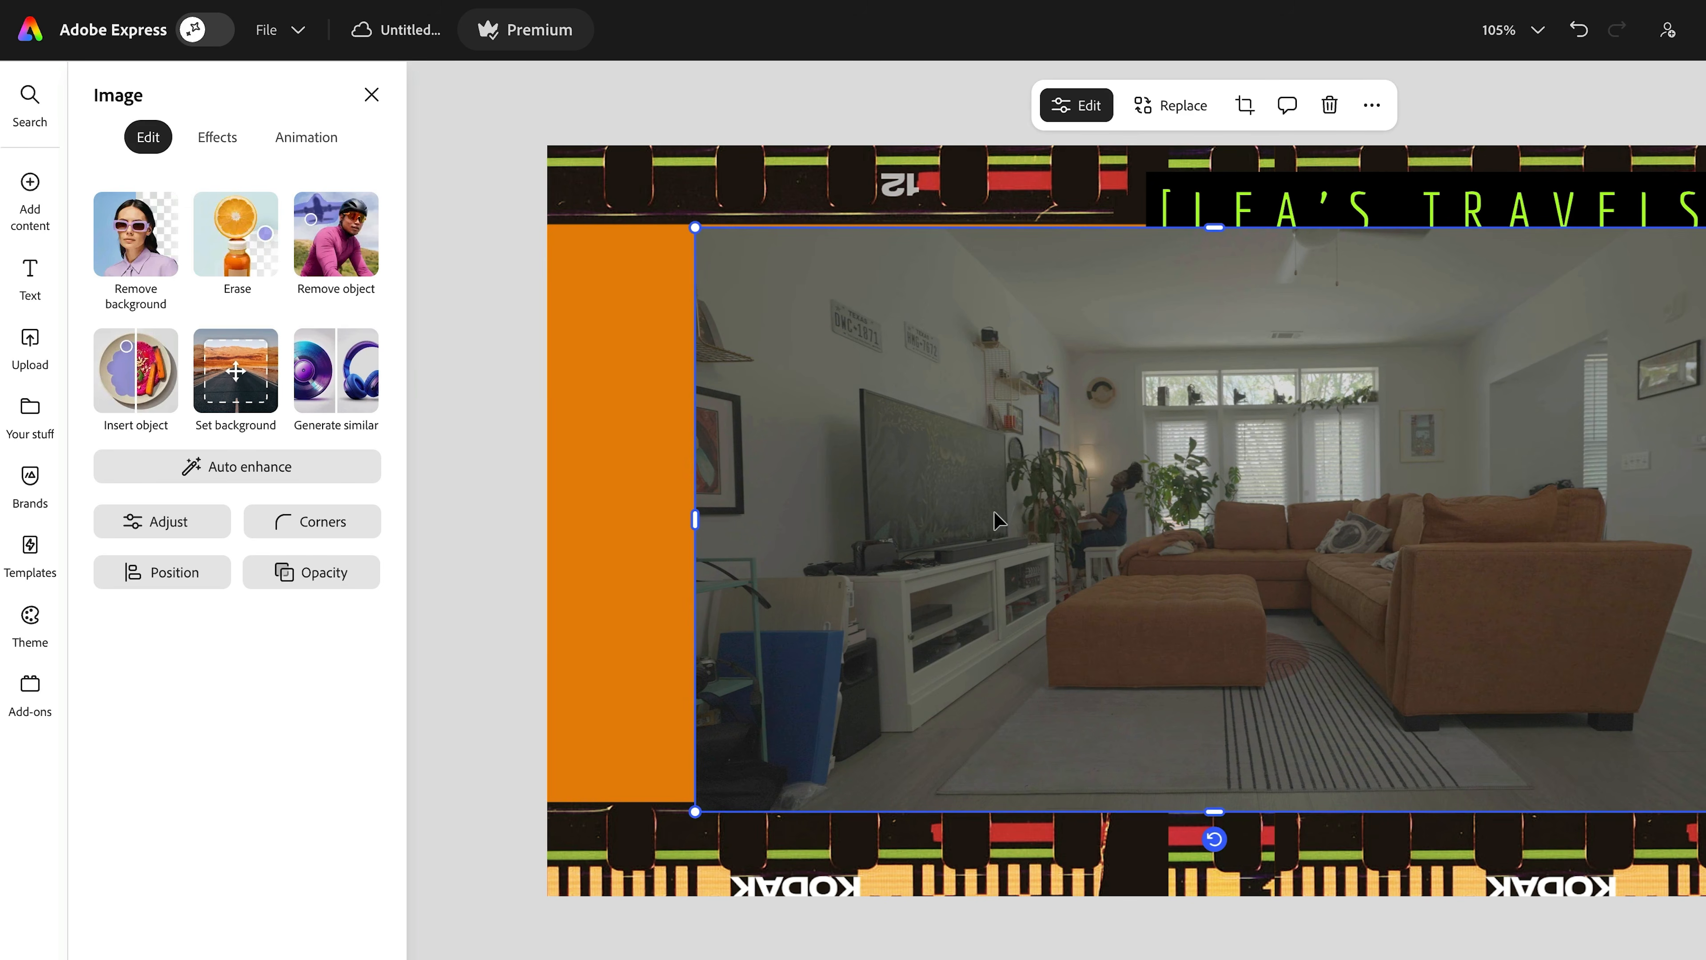
pyautogui.click(352, 161)
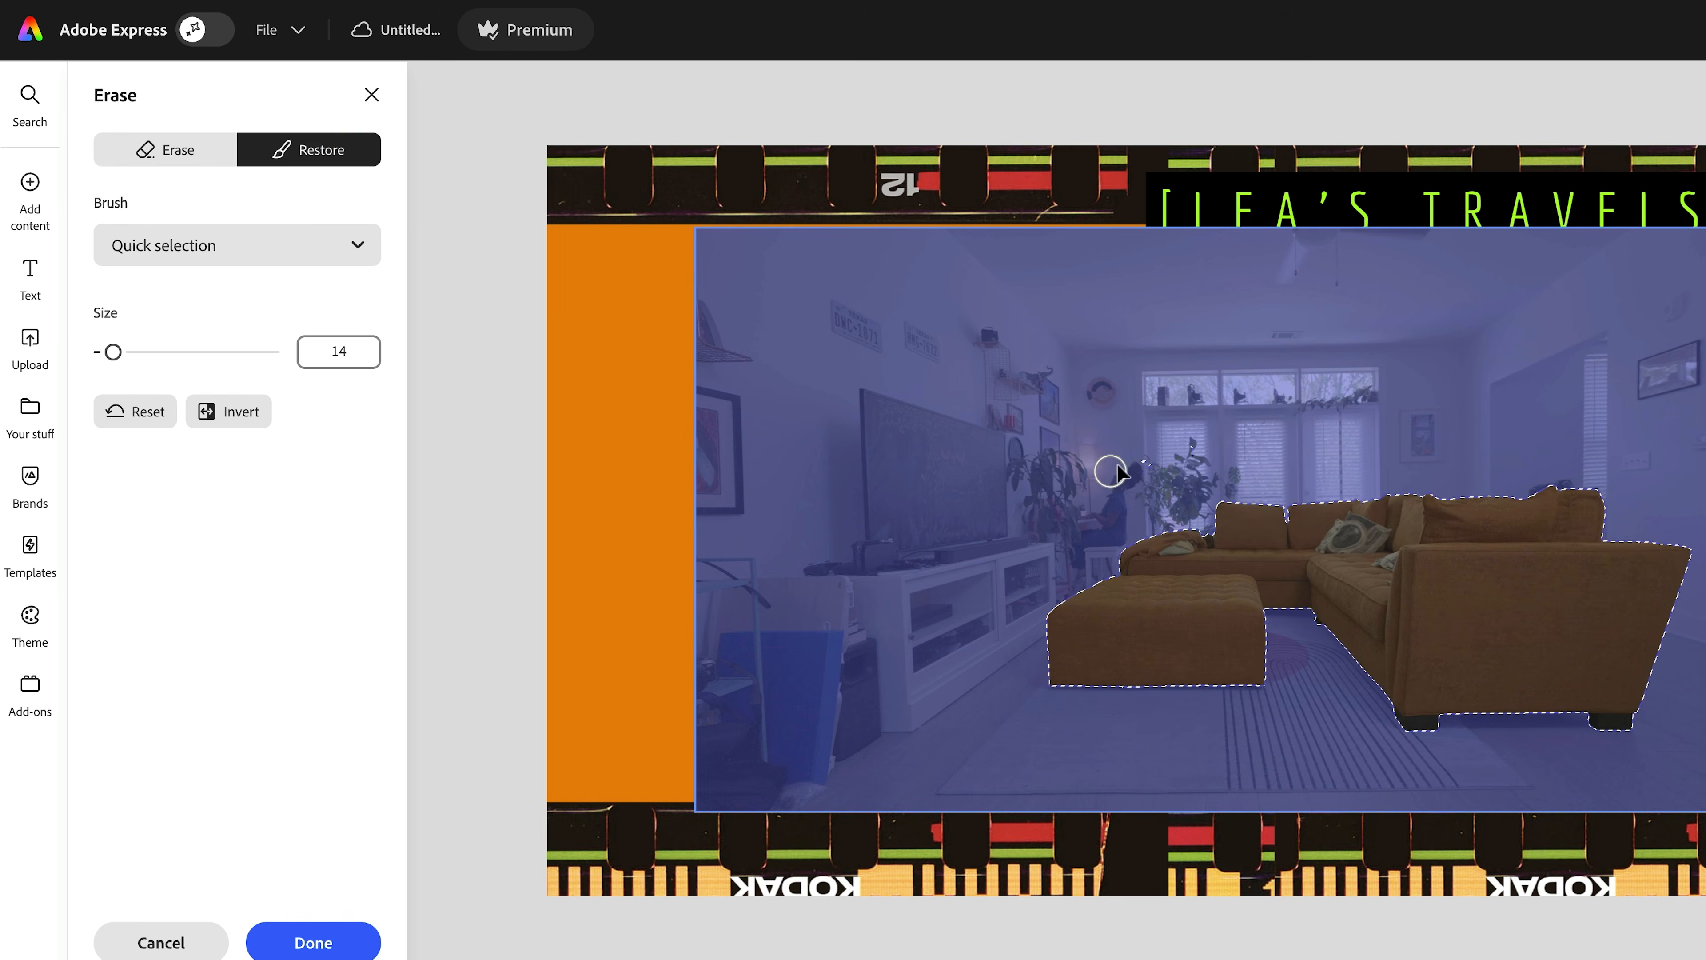
pyautogui.moveTo(1111, 472)
pyautogui.mouseDown()
pyautogui.moveTo(1100, 521)
pyautogui.moveTo(1071, 528)
pyautogui.mouseUp()
pyautogui.moveTo(690, 488); pyautogui.dragTo(666, 419)
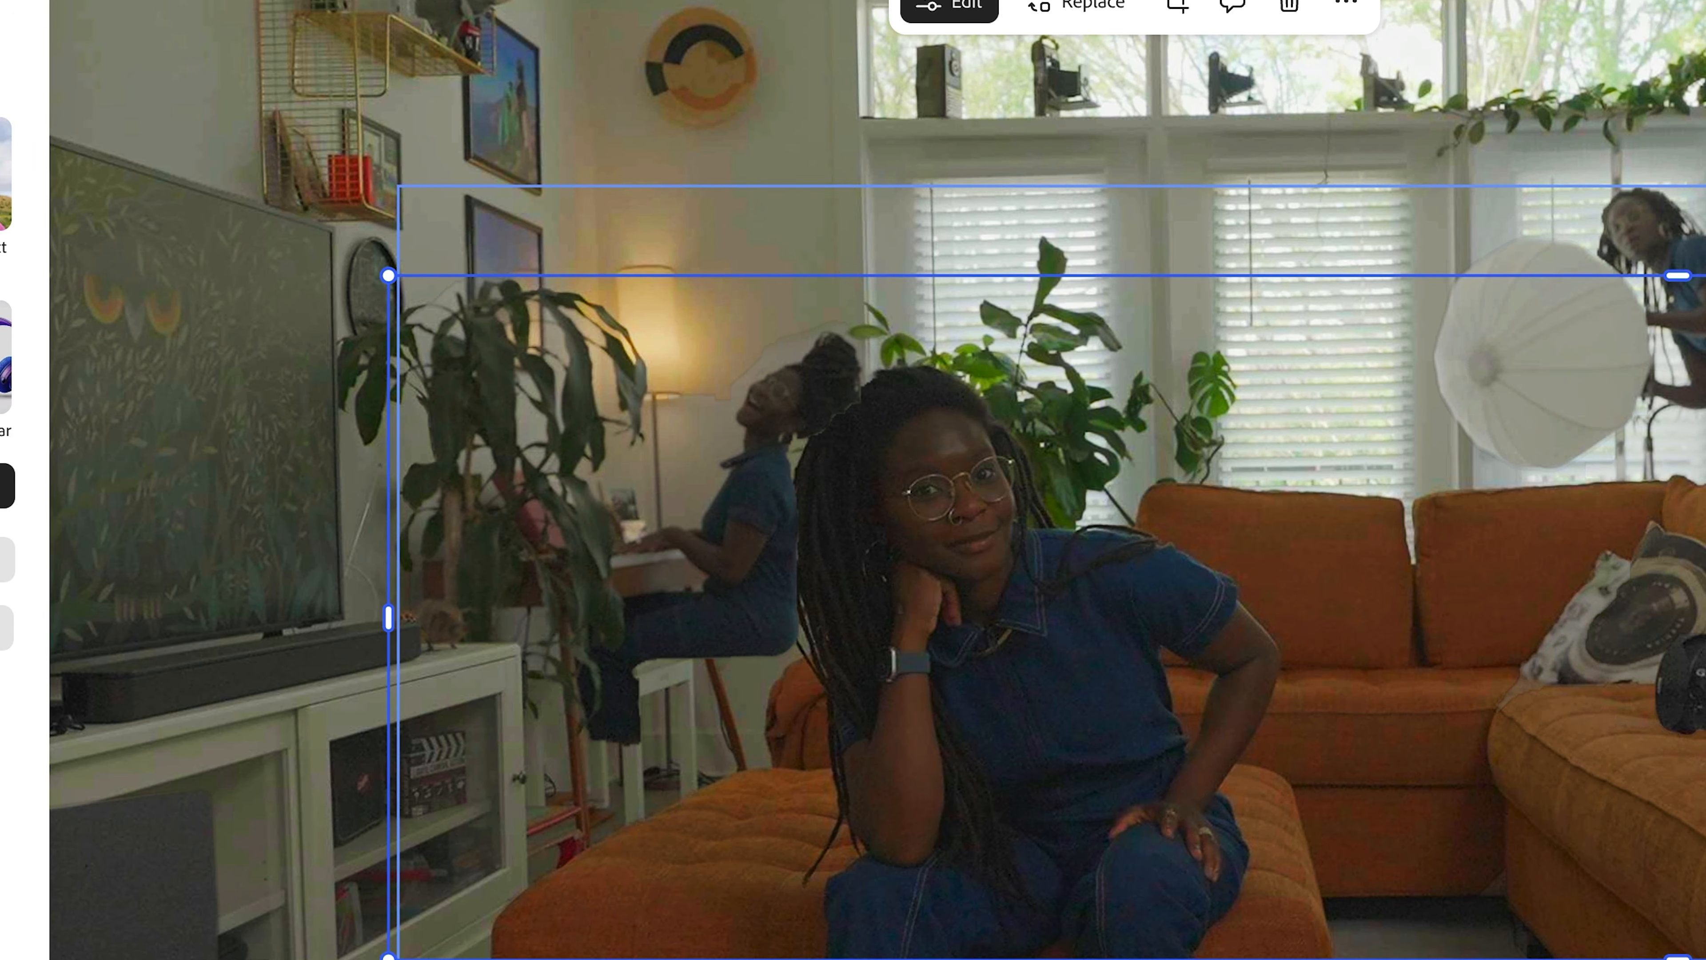
# - Duplicate the room photo and align the copy exactly over the original
pyautogui.click(1672, 350)
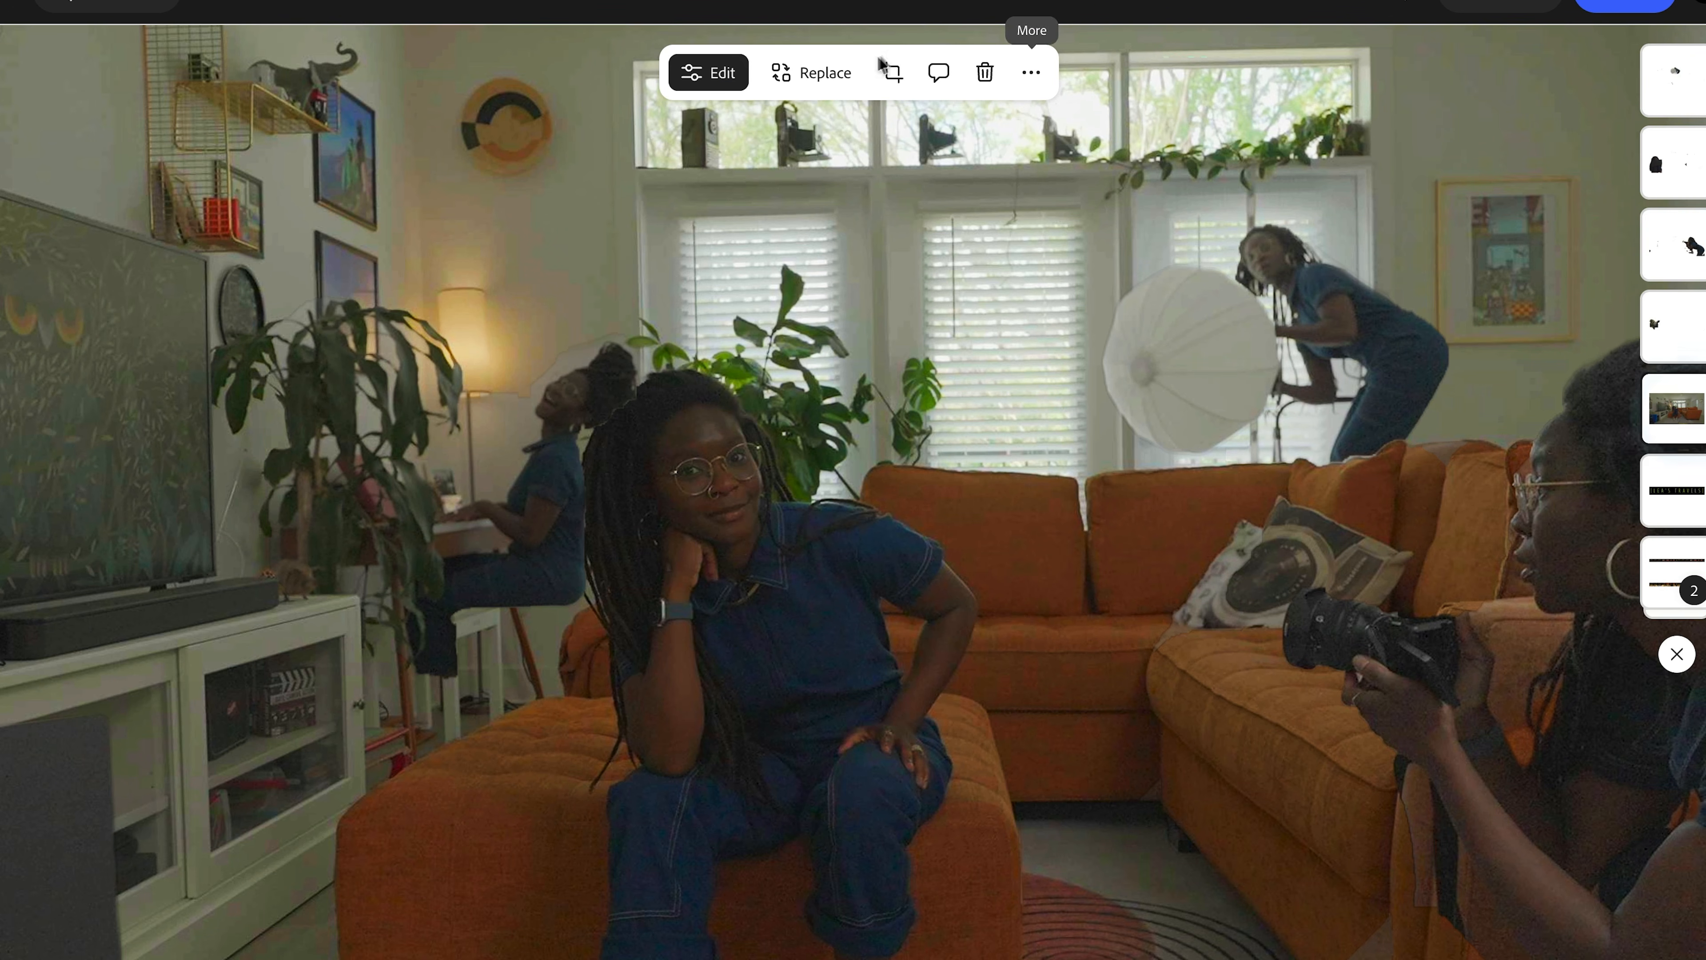
pyautogui.click(1031, 72)
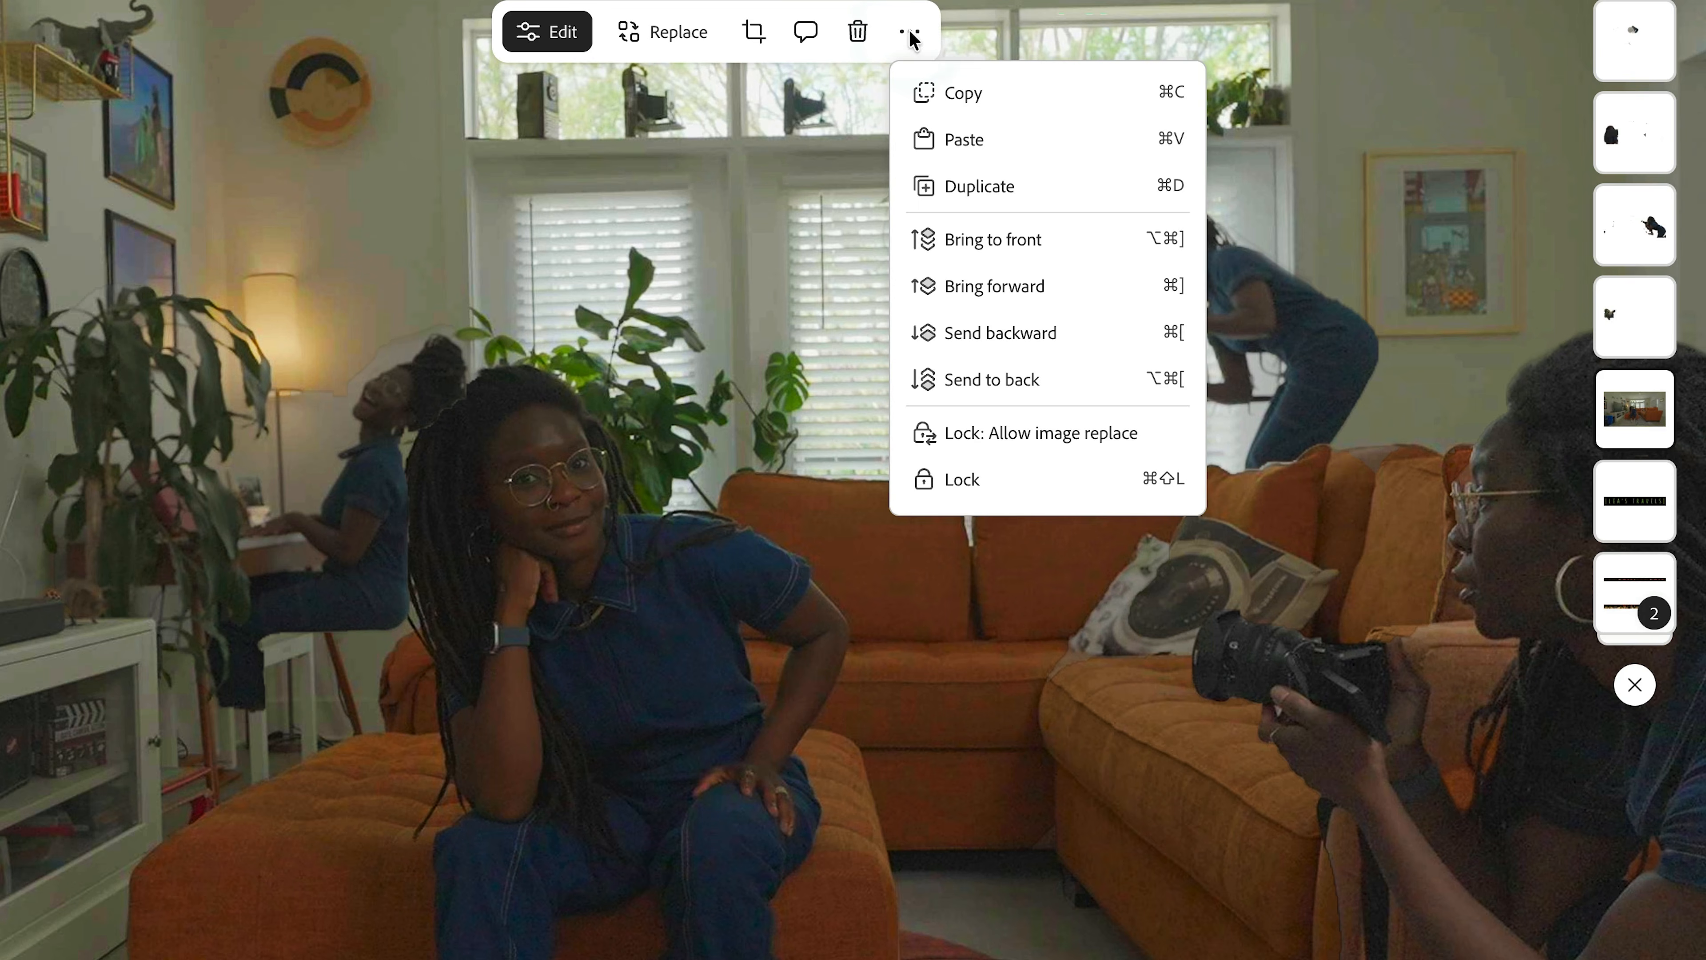
pyautogui.click(1013, 185)
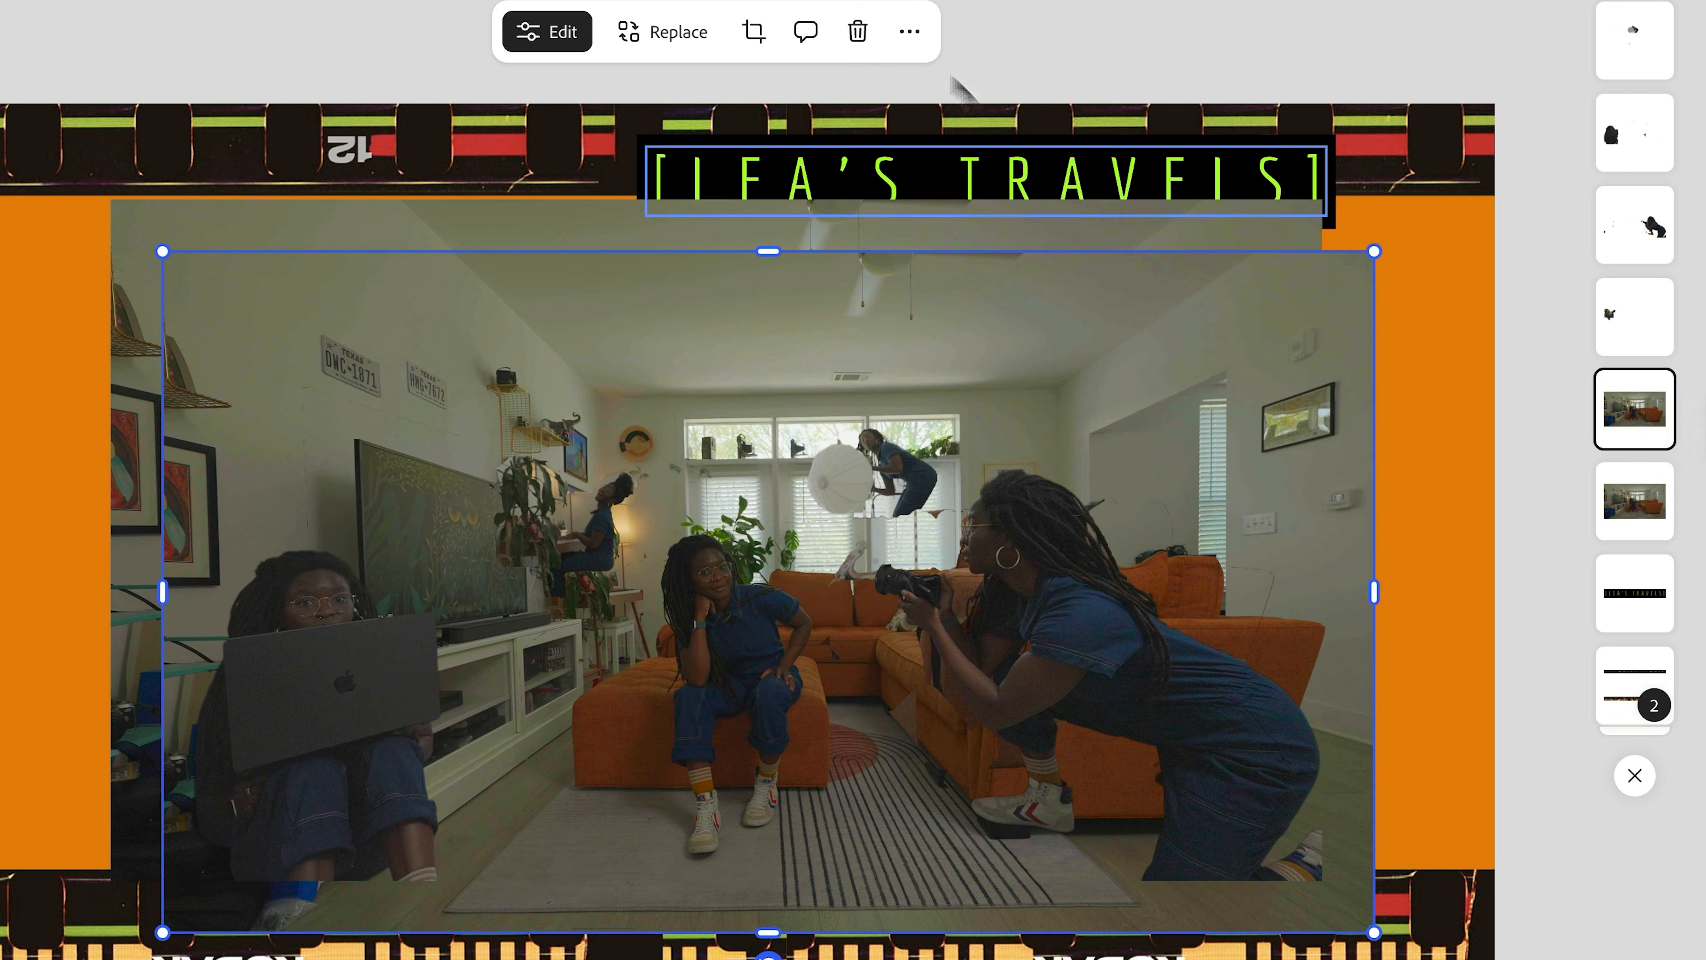
pyautogui.moveTo(1060, 276); pyautogui.dragTo(1009, 225)
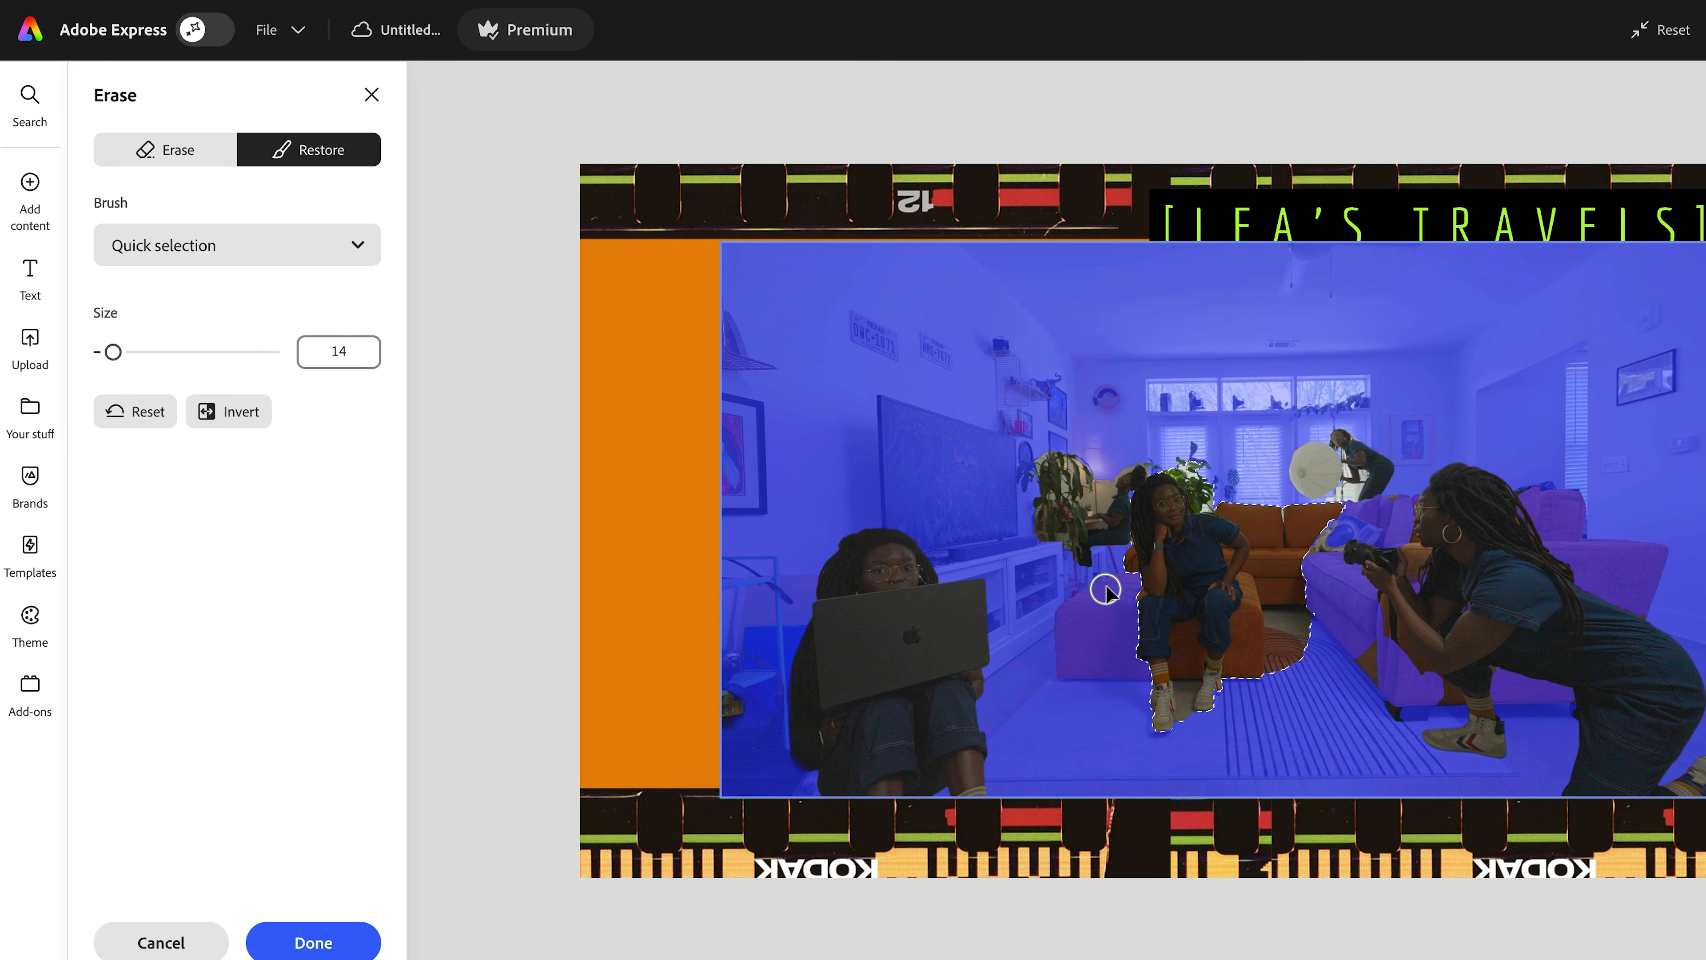
# - Restore the orange ottoman beside the seated woman, move this photo layer to the top, and zoom to 300%
pyautogui.click(1106, 588)
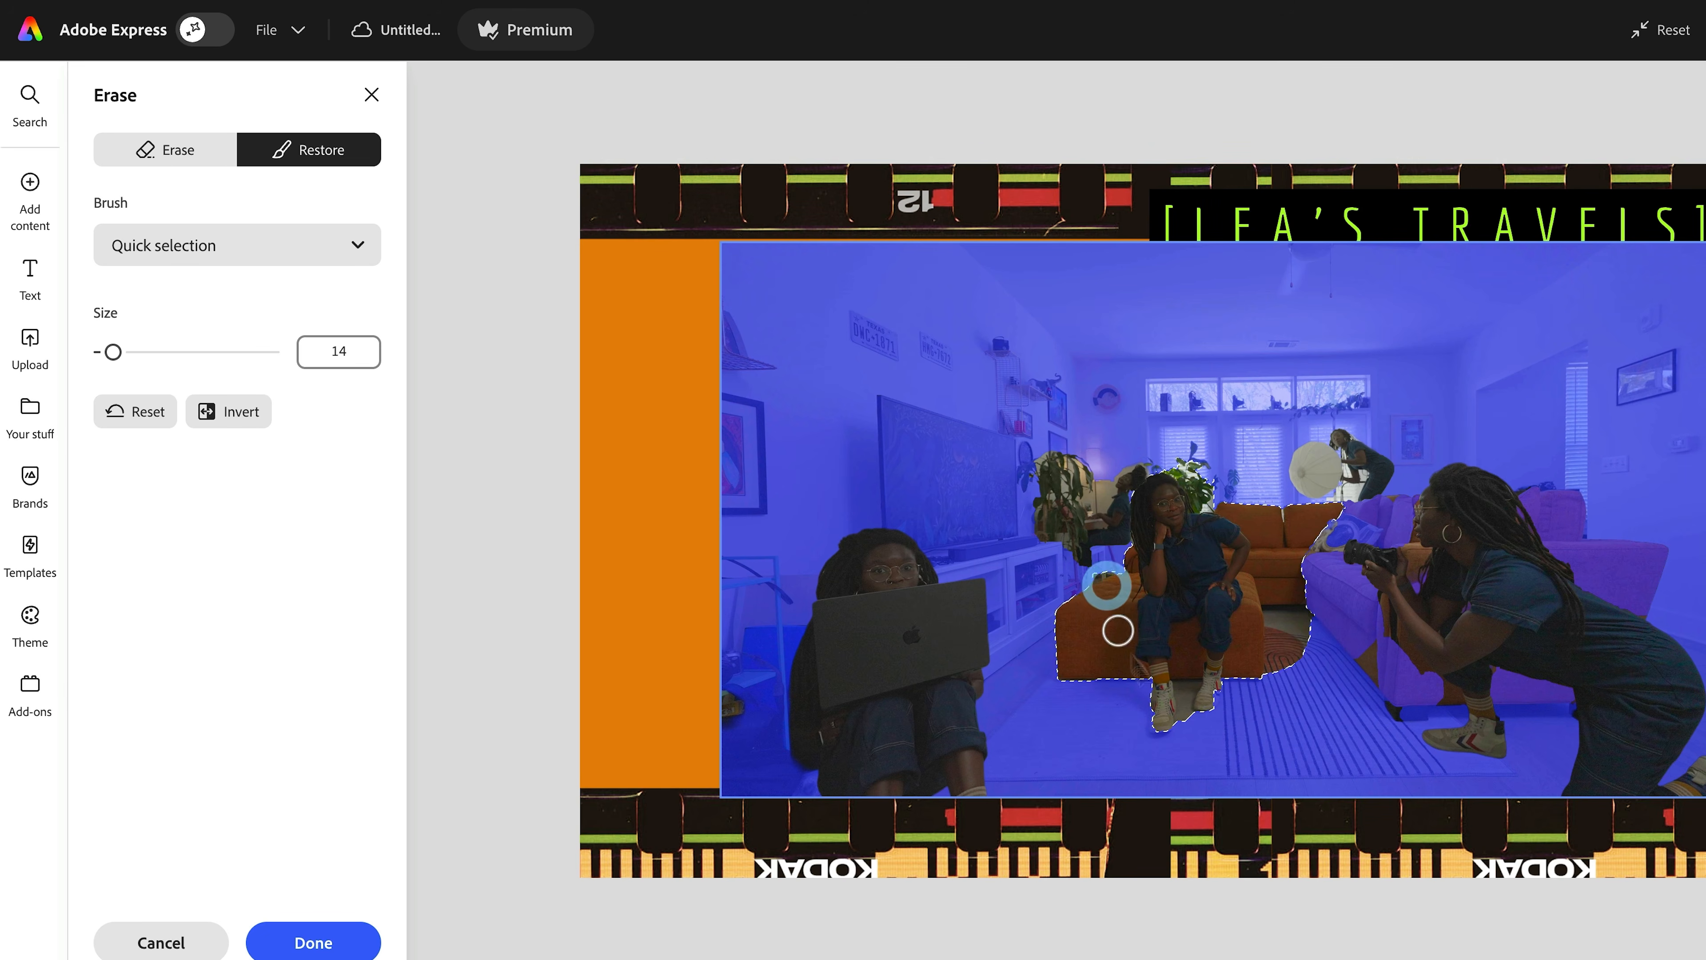
pyautogui.click(315, 943)
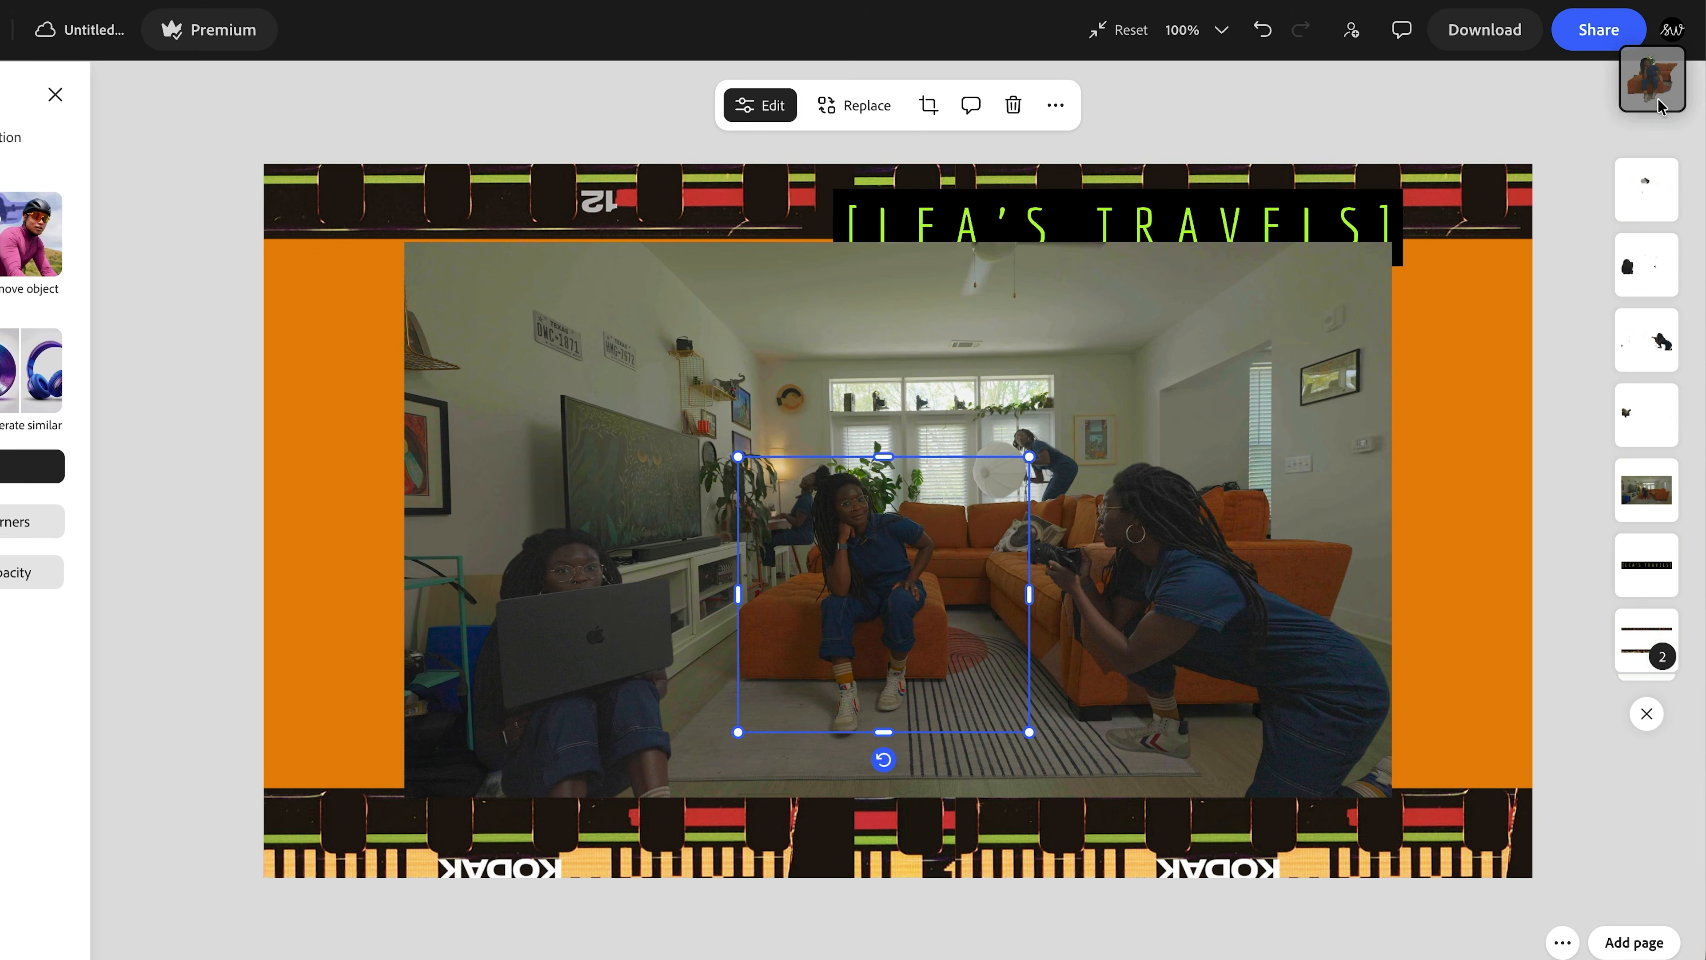
pyautogui.moveTo(1659, 100); pyautogui.dragTo(1657, 98)
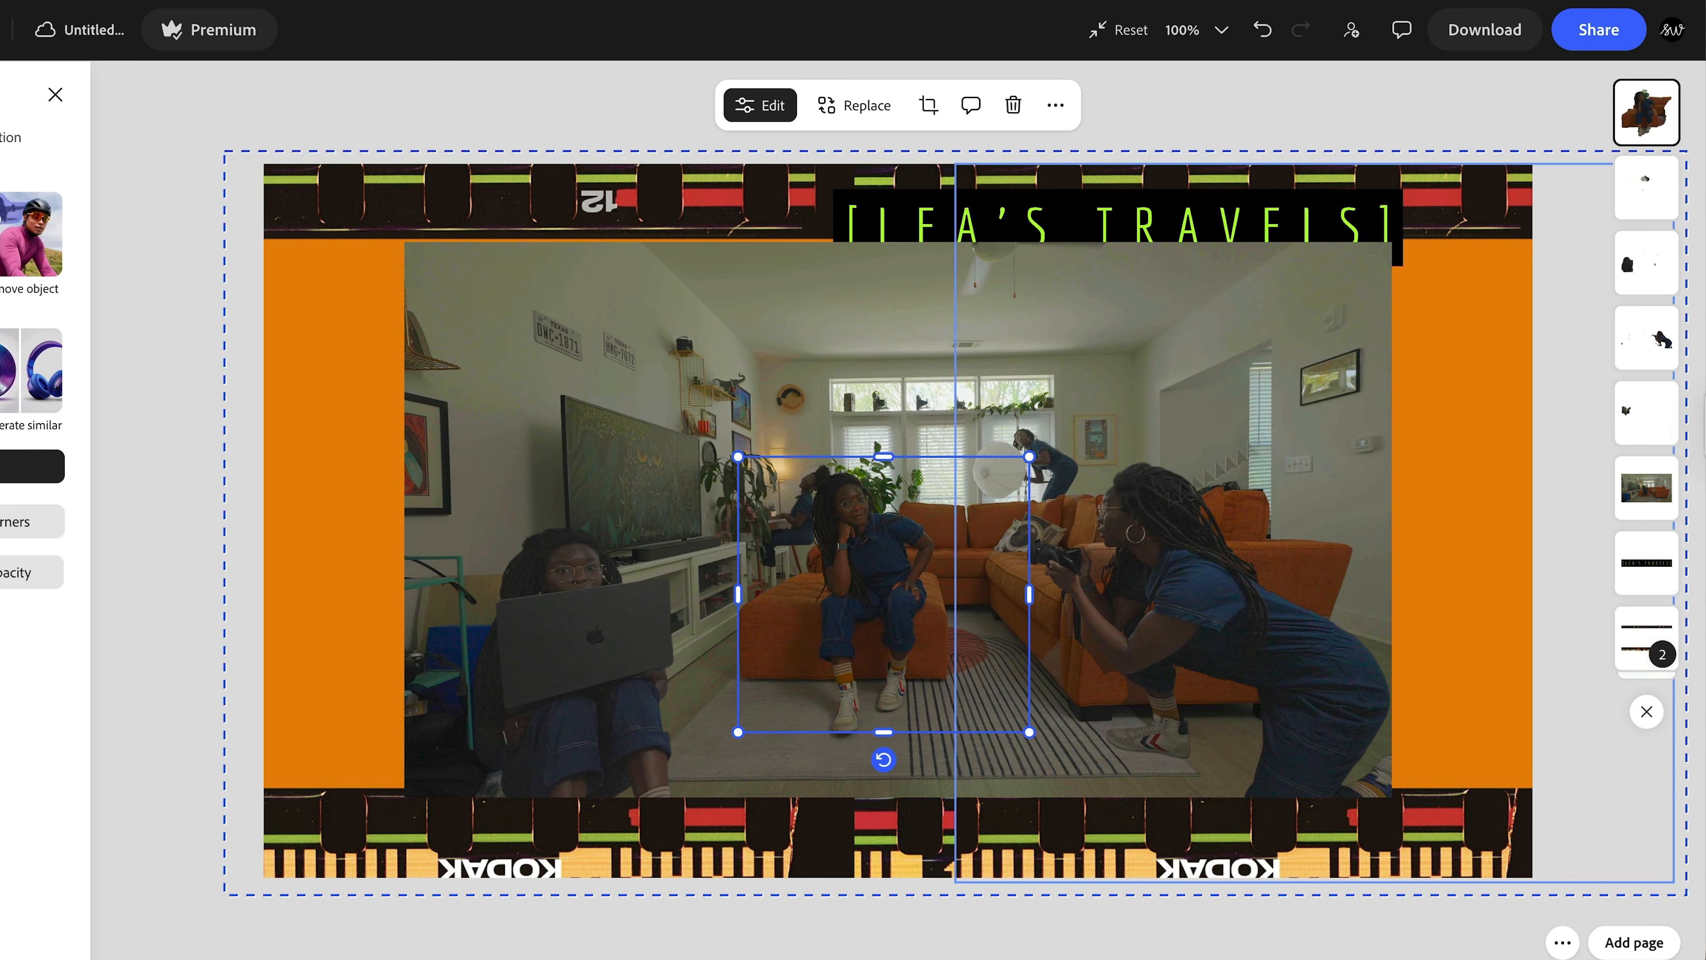
pyautogui.press('super+plus')
pyautogui.press('super+plus')
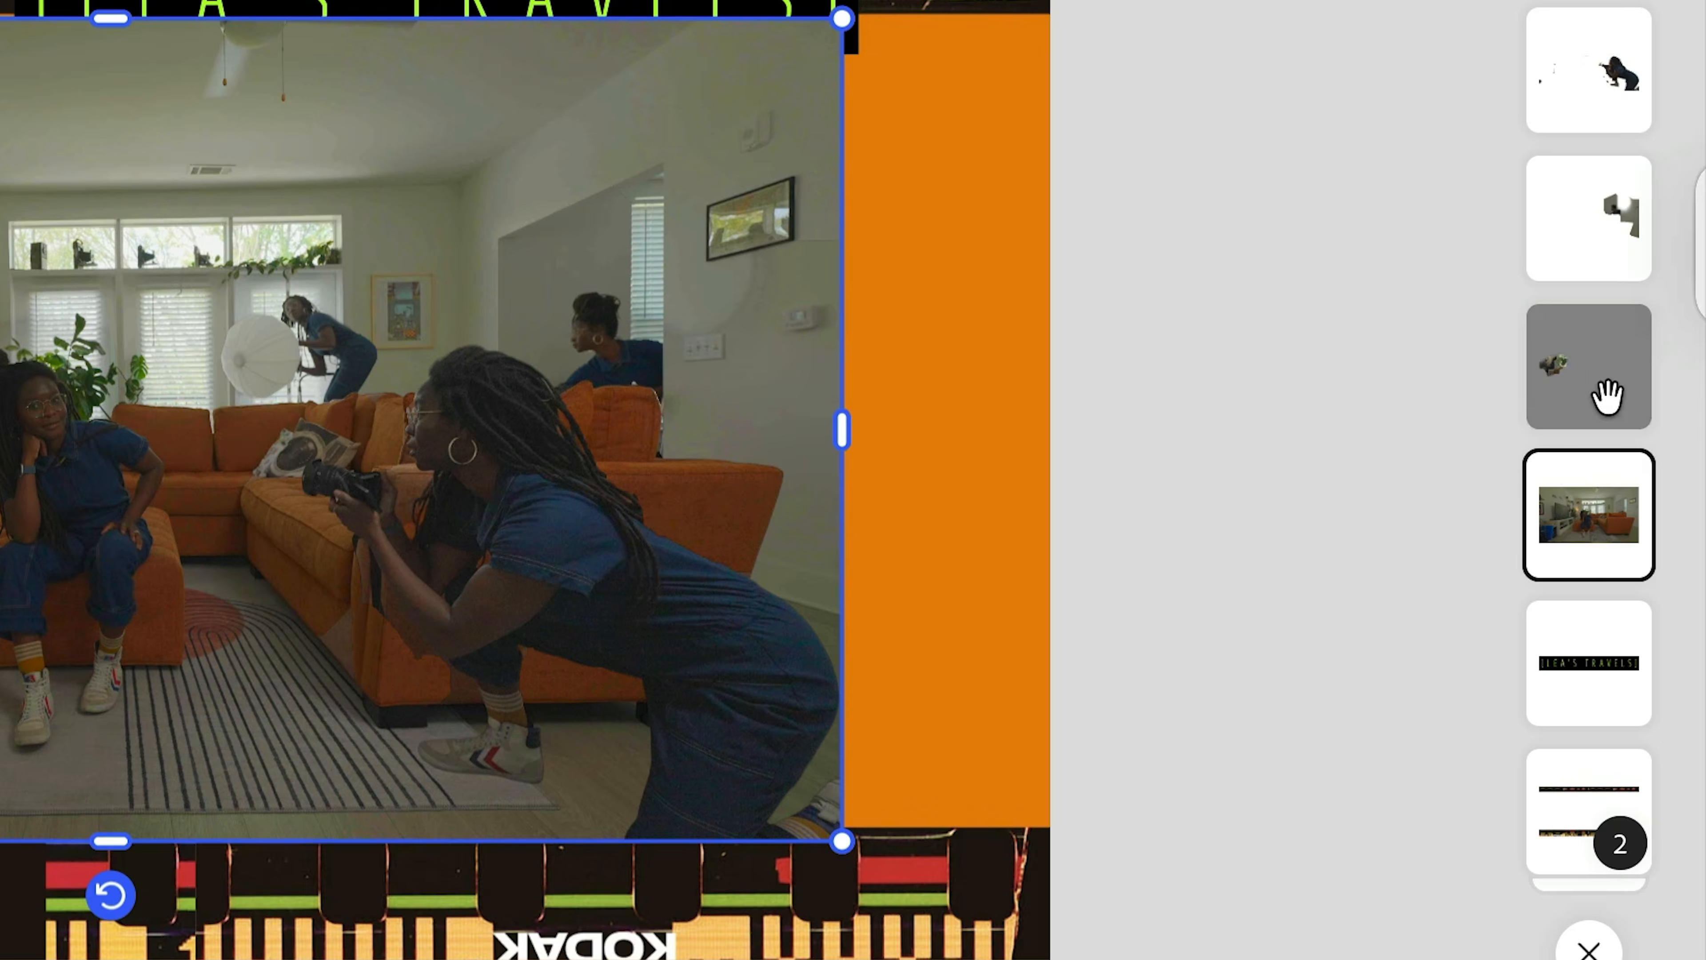
# - Group the six room photo layers and enlarge the group to span the banner width
pyautogui.keyDown('shift'); pyautogui.click(1607, 396); pyautogui.keyUp('shift')
pyautogui.keyDown('shift'); pyautogui.click(1607, 240); pyautogui.keyUp('shift')
pyautogui.keyDown('shift'); pyautogui.click(1614, 88); pyautogui.keyUp('shift')
pyautogui.keyDown('shift'); pyautogui.click(1622, 353); pyautogui.keyUp('shift')
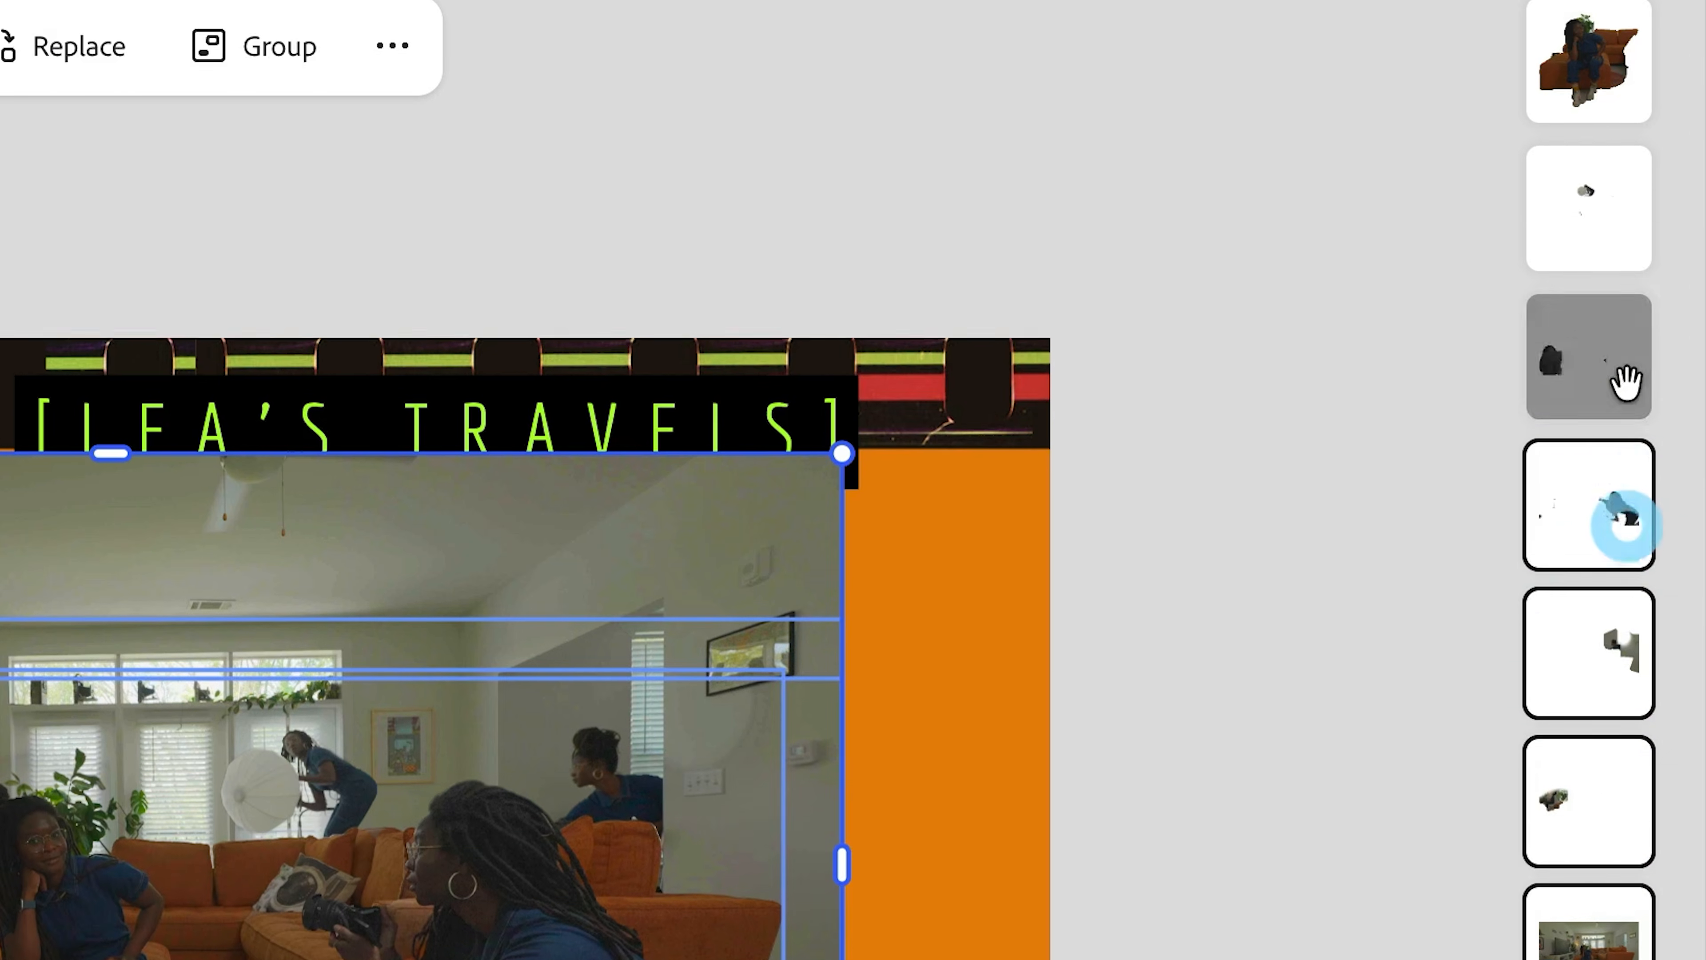
pyautogui.keyDown('shift'); pyautogui.click(1634, 335); pyautogui.keyUp('shift')
pyautogui.keyDown('shift'); pyautogui.click(1613, 214); pyautogui.keyUp('shift')
pyautogui.click(262, 211)
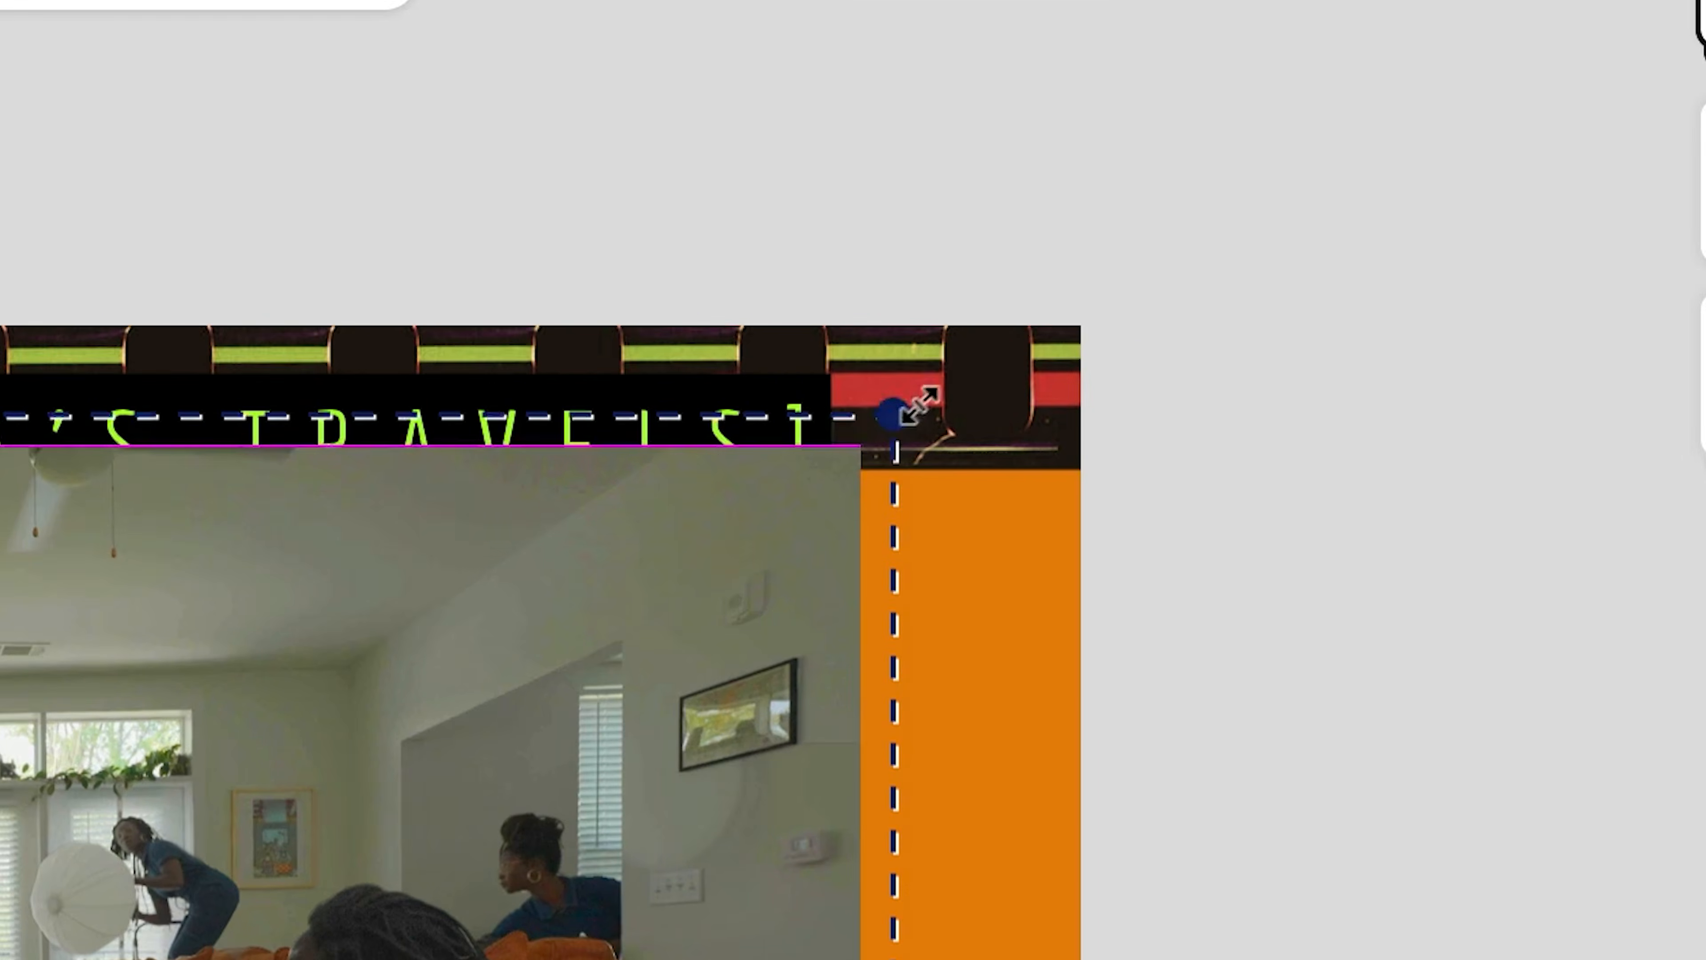
pyautogui.moveTo(1019, 361); pyautogui.dragTo(1111, 290)
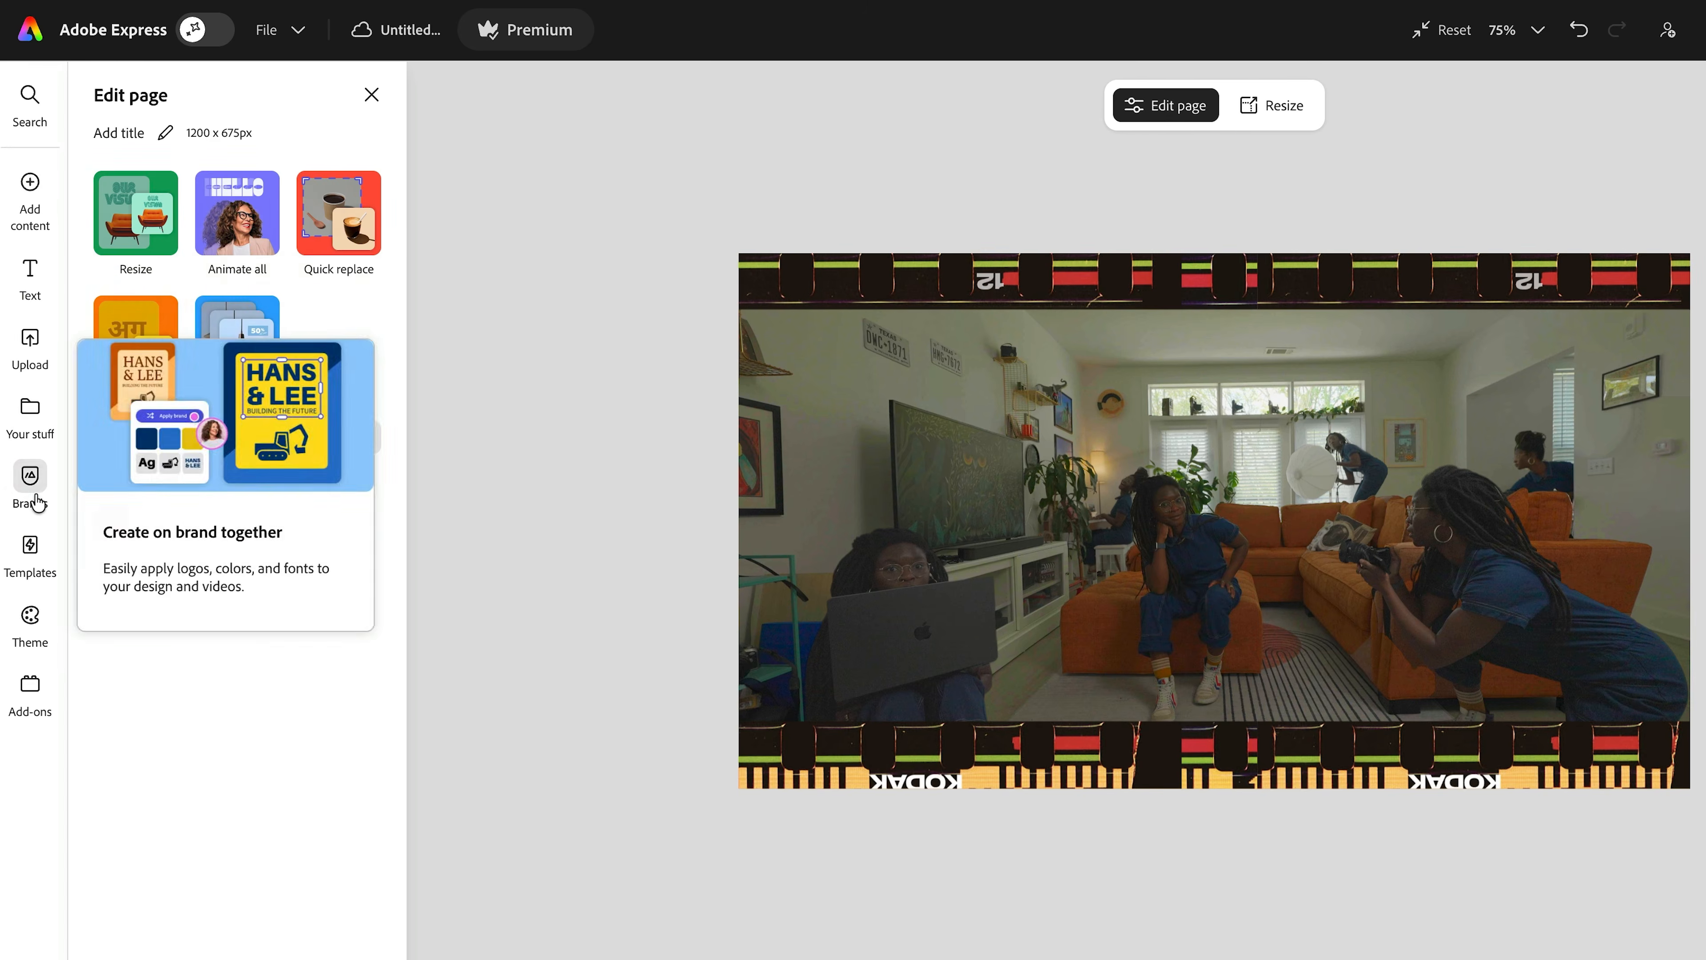
# - Add the brand kit's round logo as a small top-left badge, and extend the yellow tagline with 'VLOGGING • TUTOR'
pyautogui.click(30, 476)
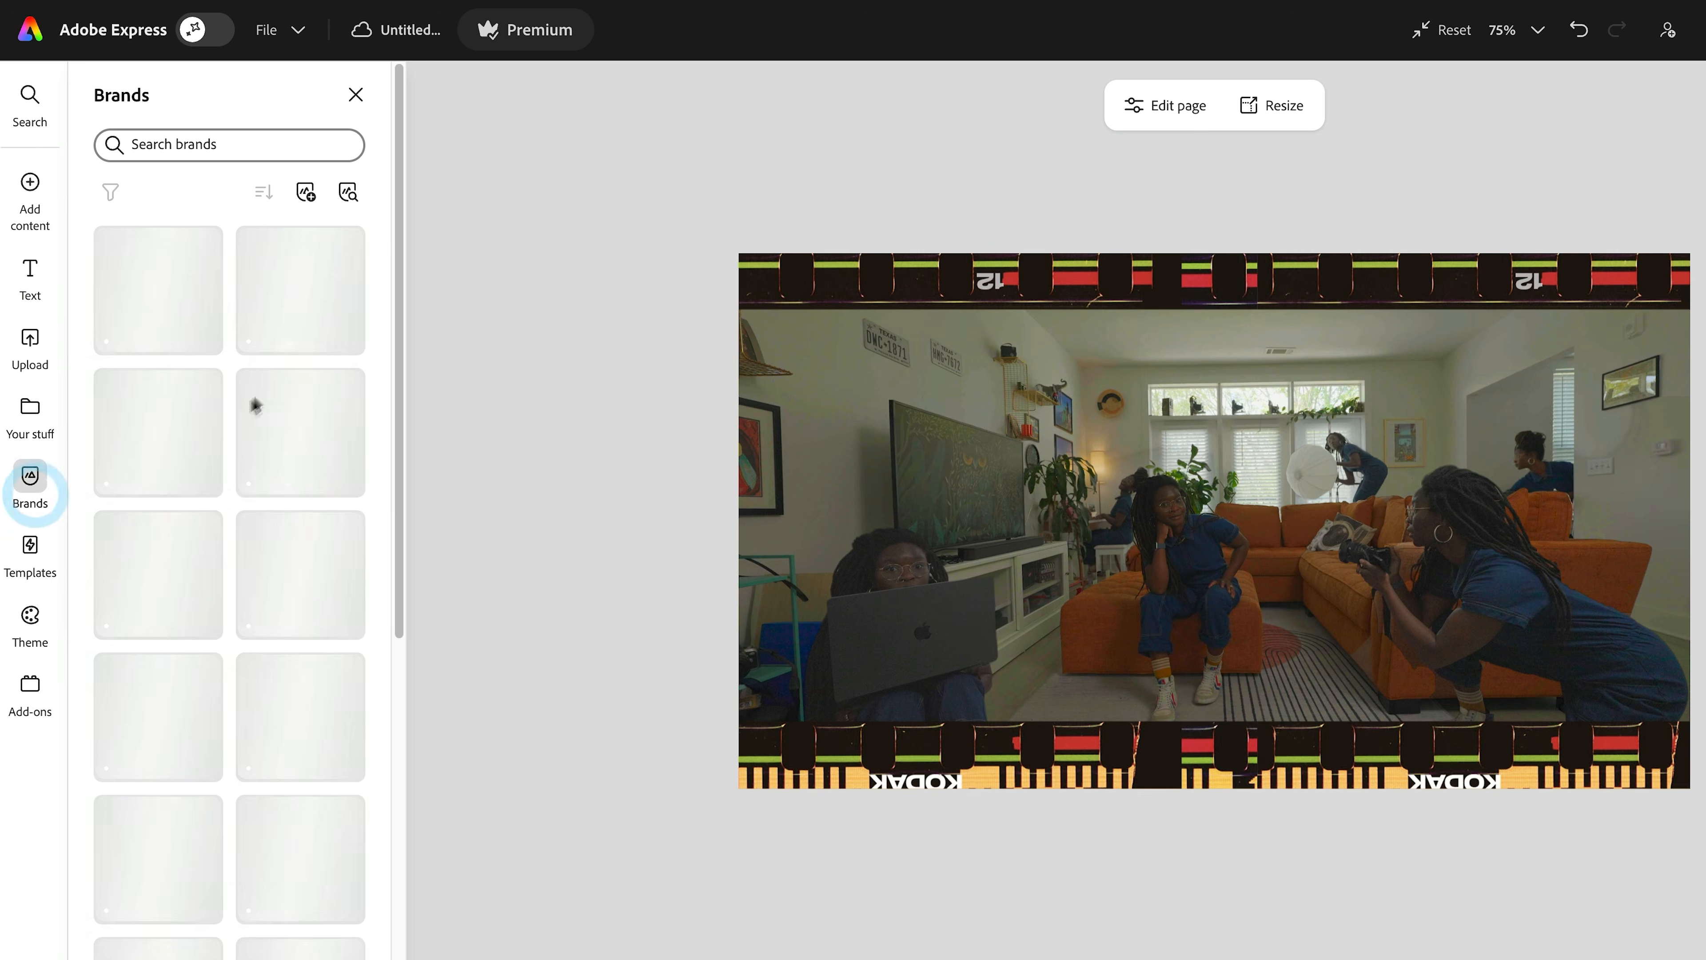
pyautogui.click(286, 497)
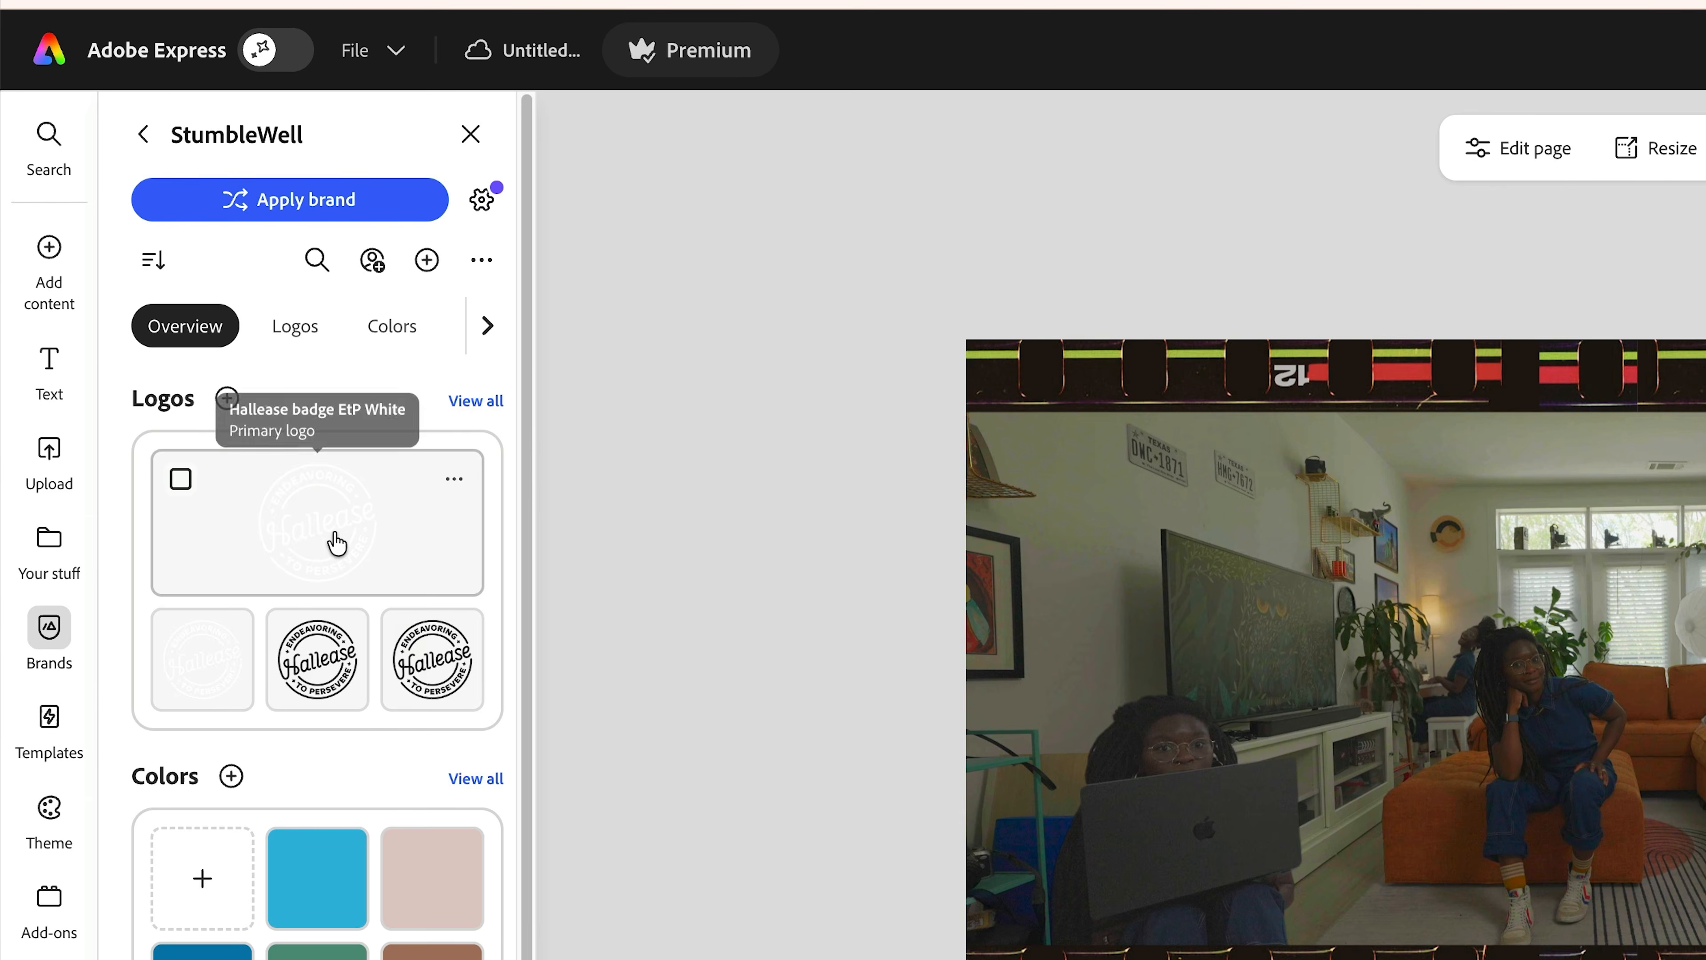
pyautogui.click(251, 404)
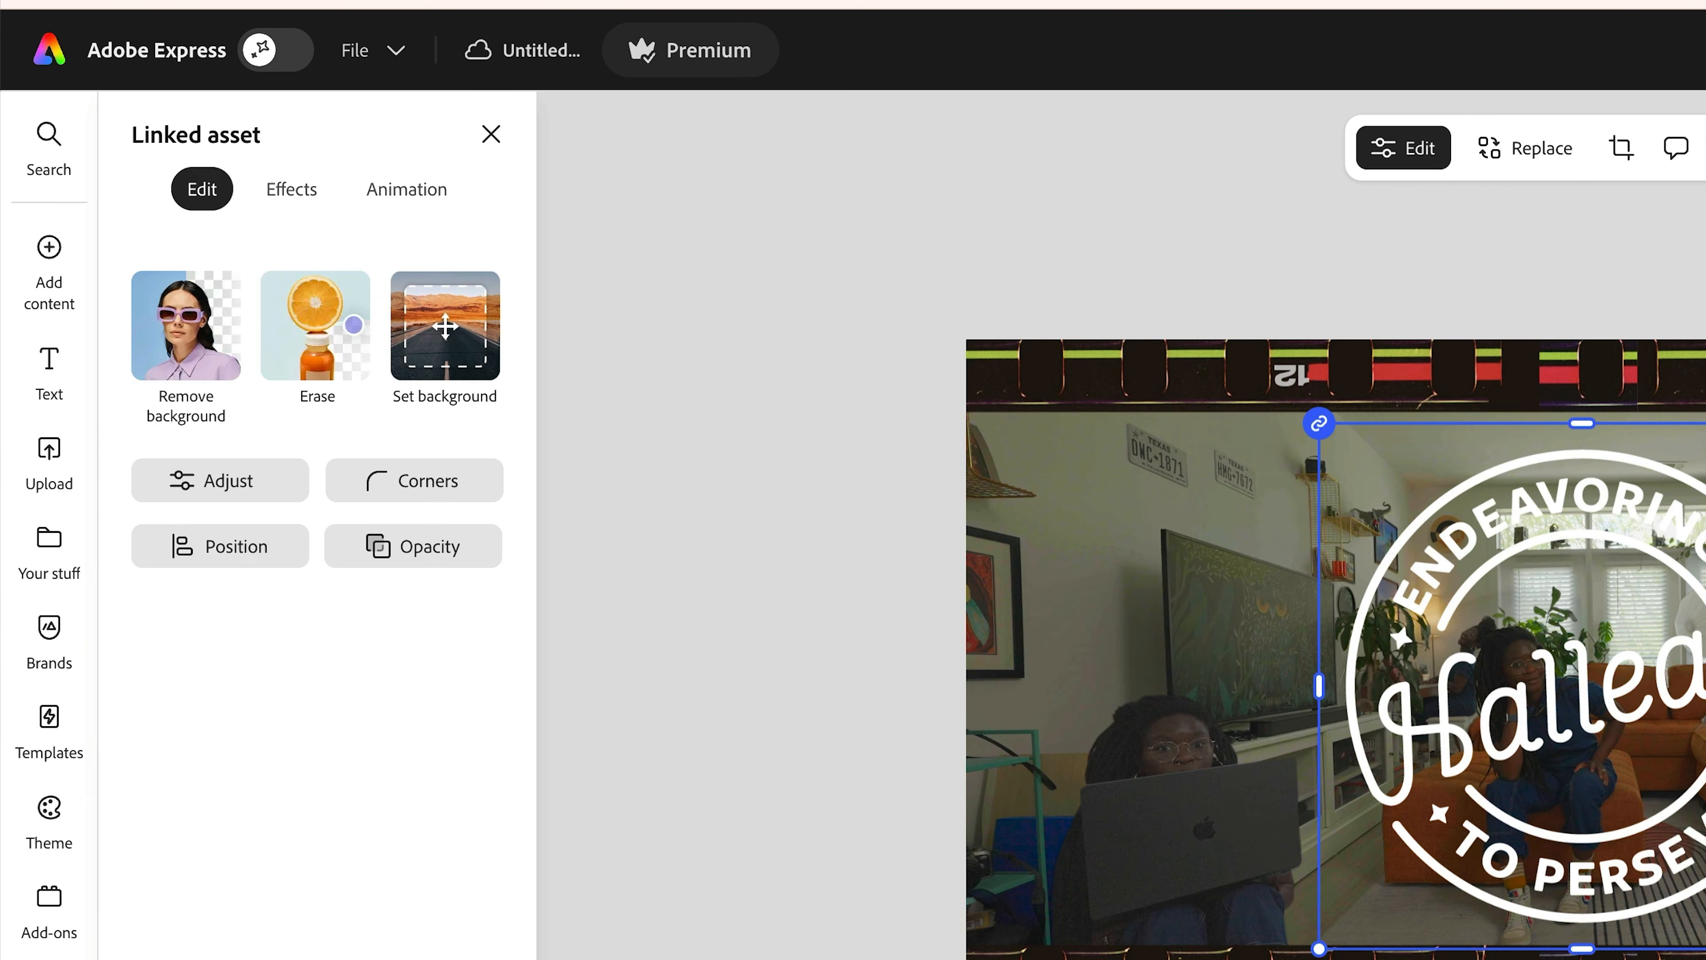
pyautogui.moveTo(1611, 369); pyautogui.dragTo(1390, 552)
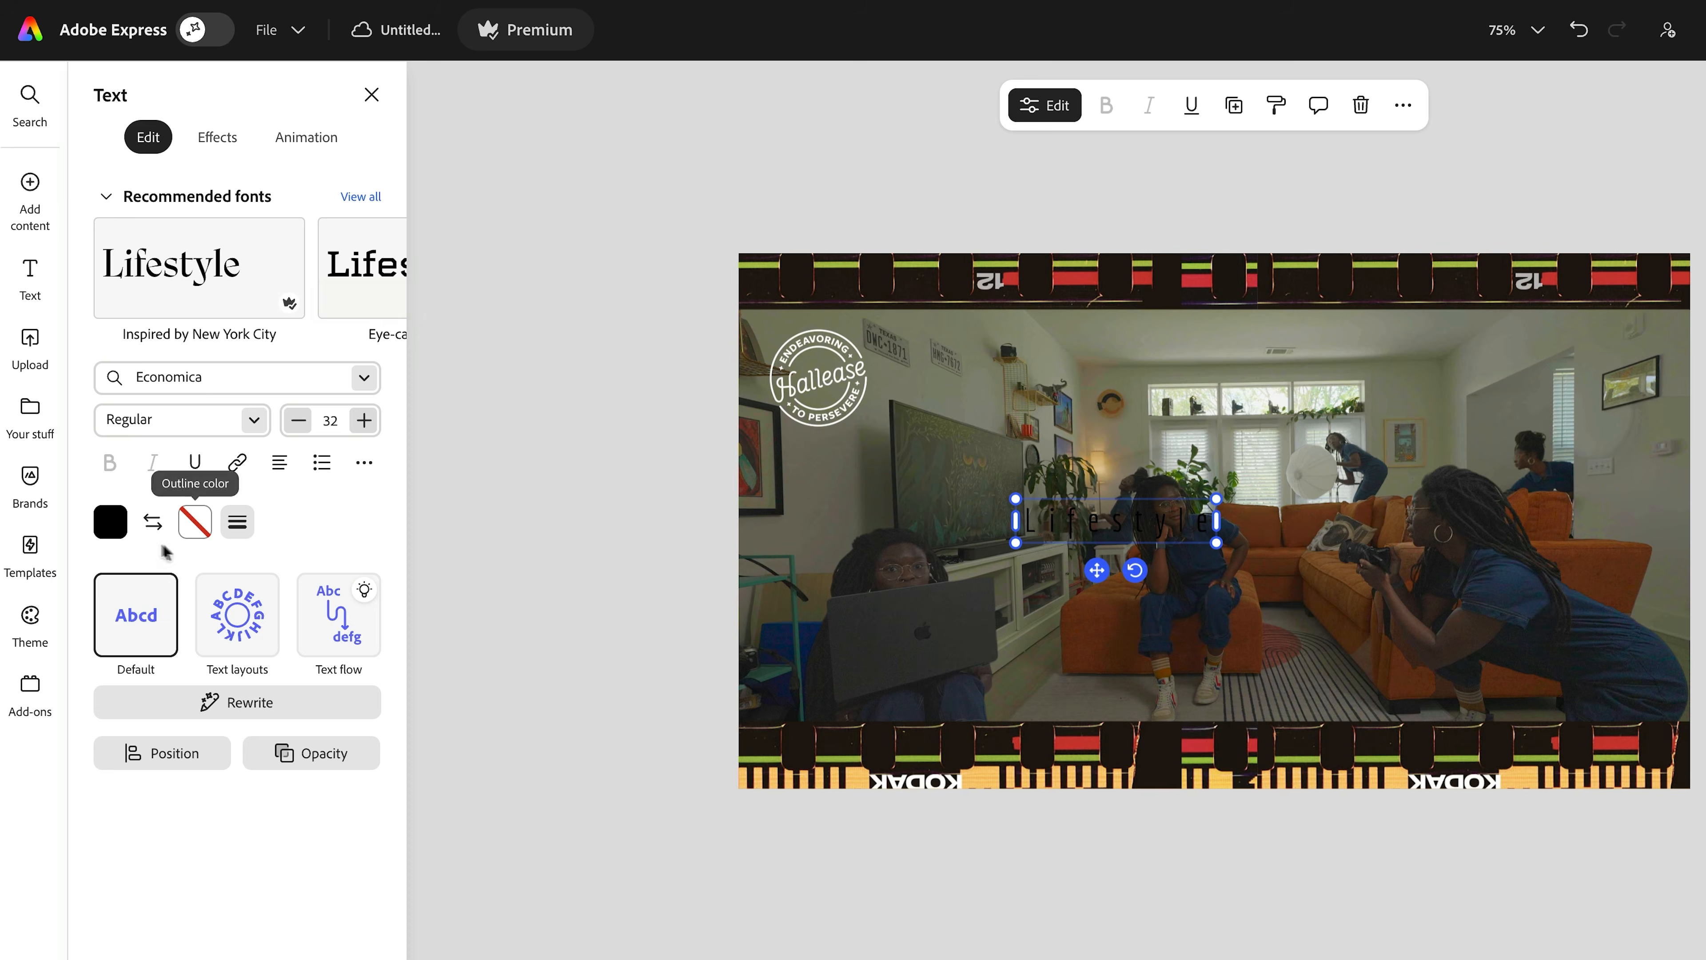
pyautogui.click(111, 521)
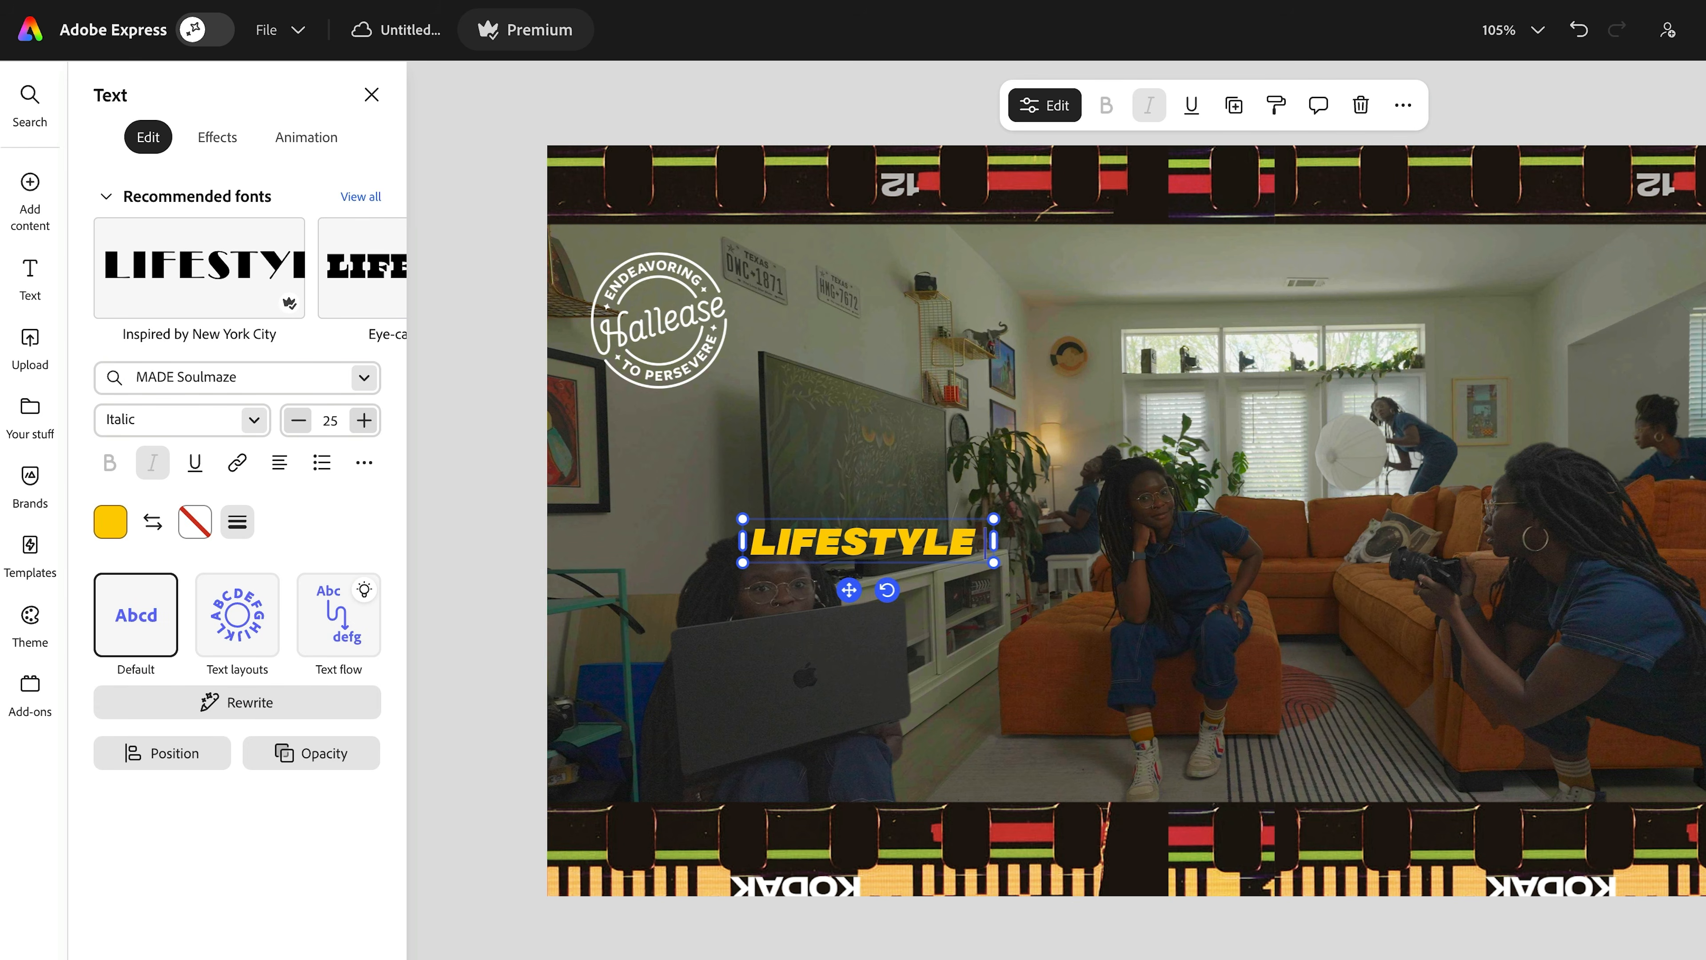
pyautogui.write('VLOGGING • TUTORIALS')
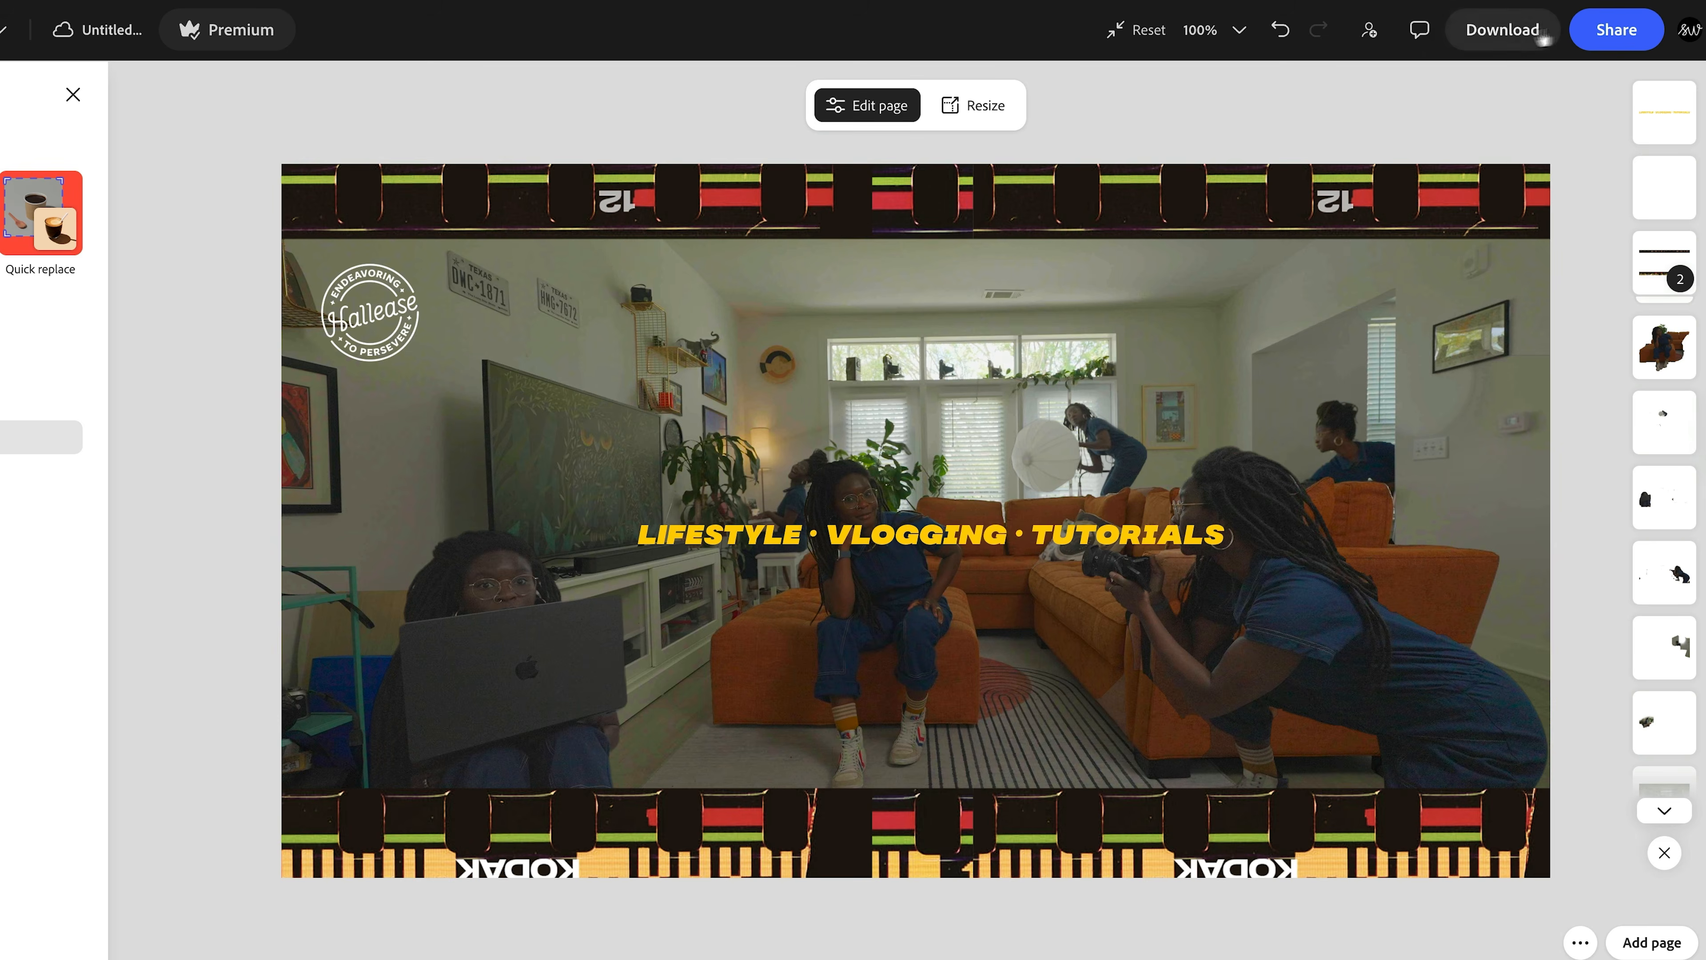
# - Download the banner as a PNG, then apply the Cine golden colour preset in Photoshop web
pyautogui.click(1540, 35)
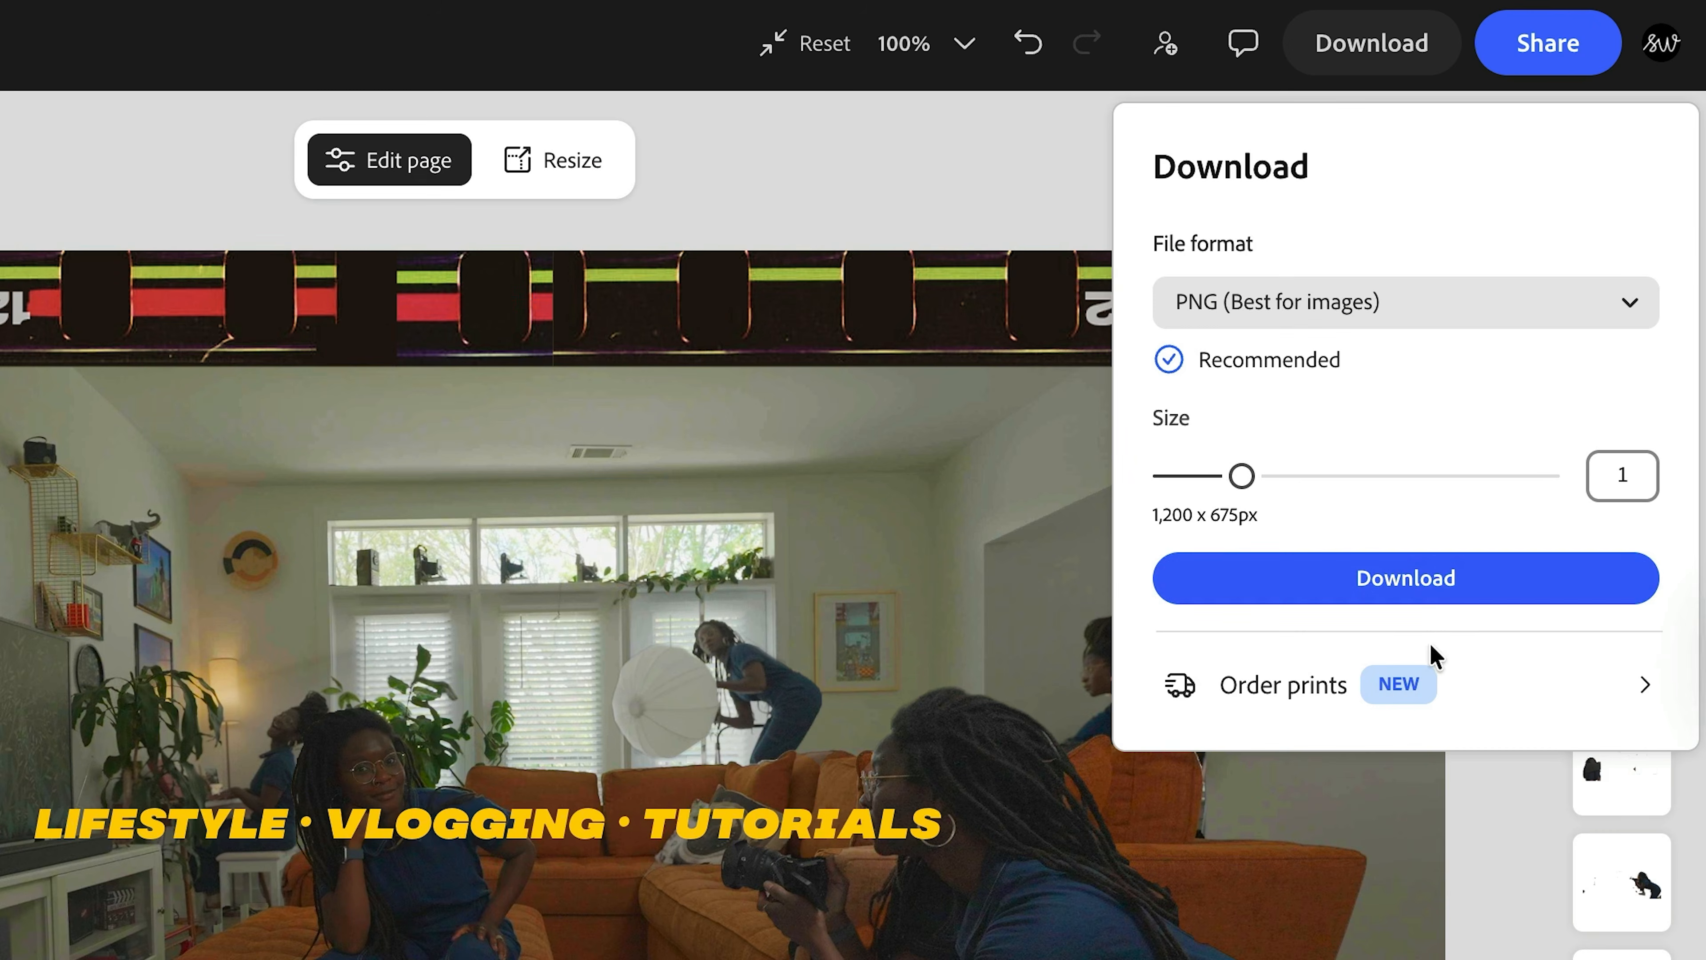
pyautogui.click(1438, 594)
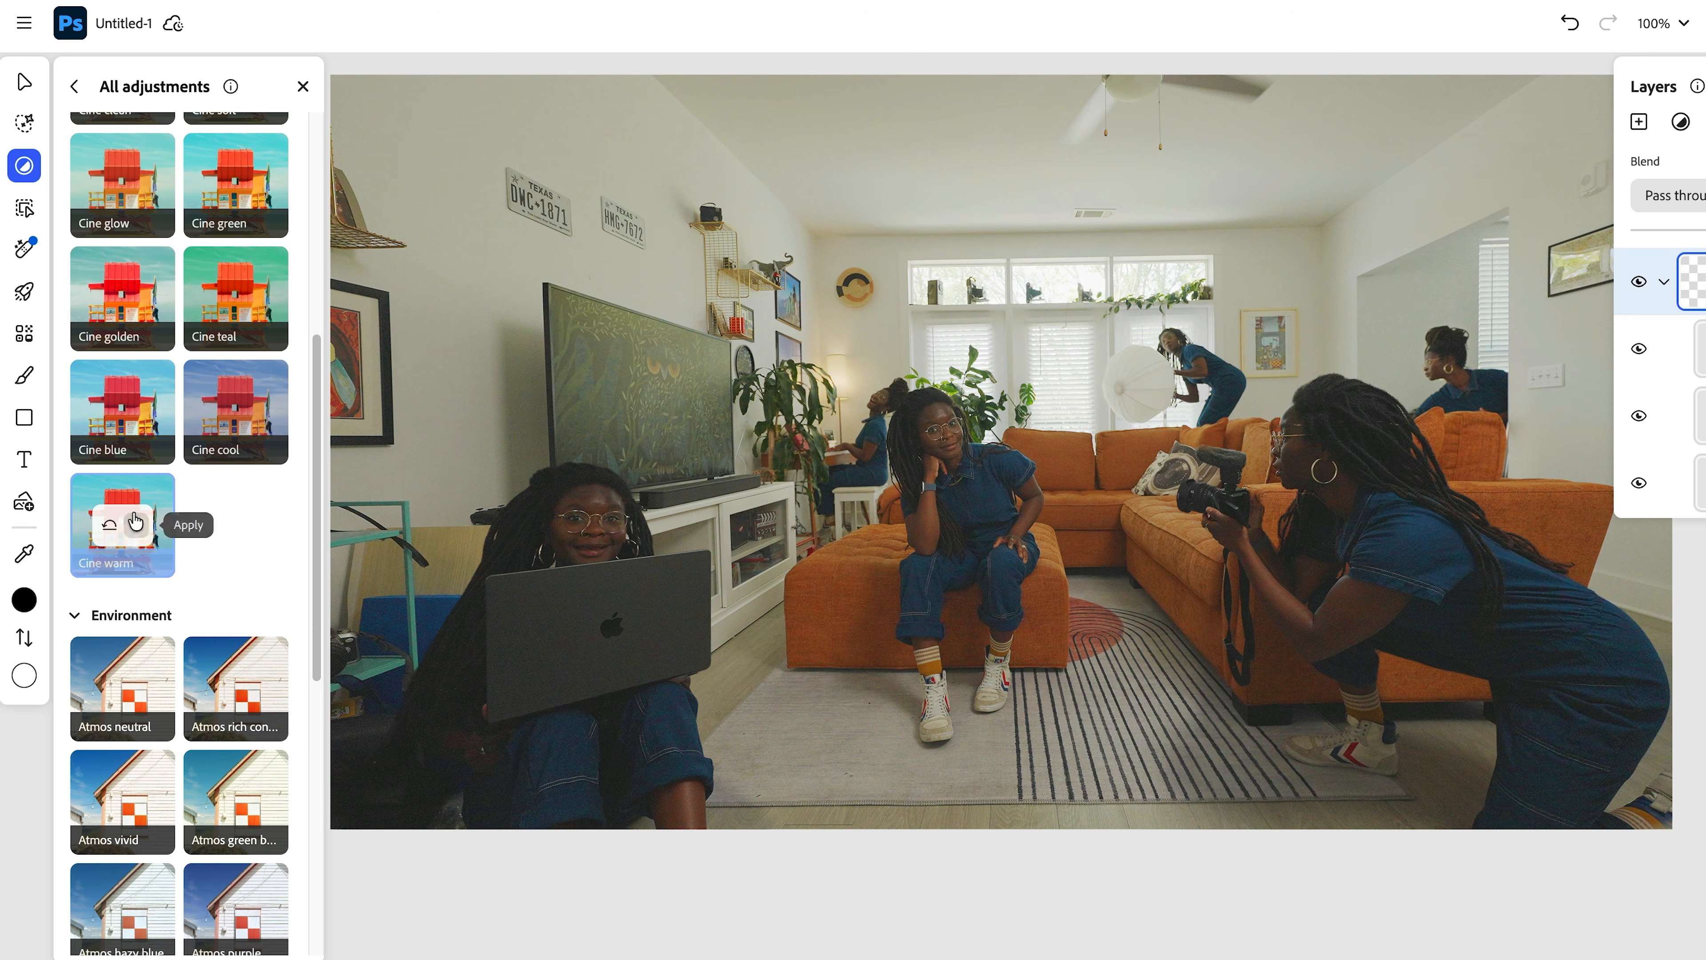
pyautogui.click(121, 524)
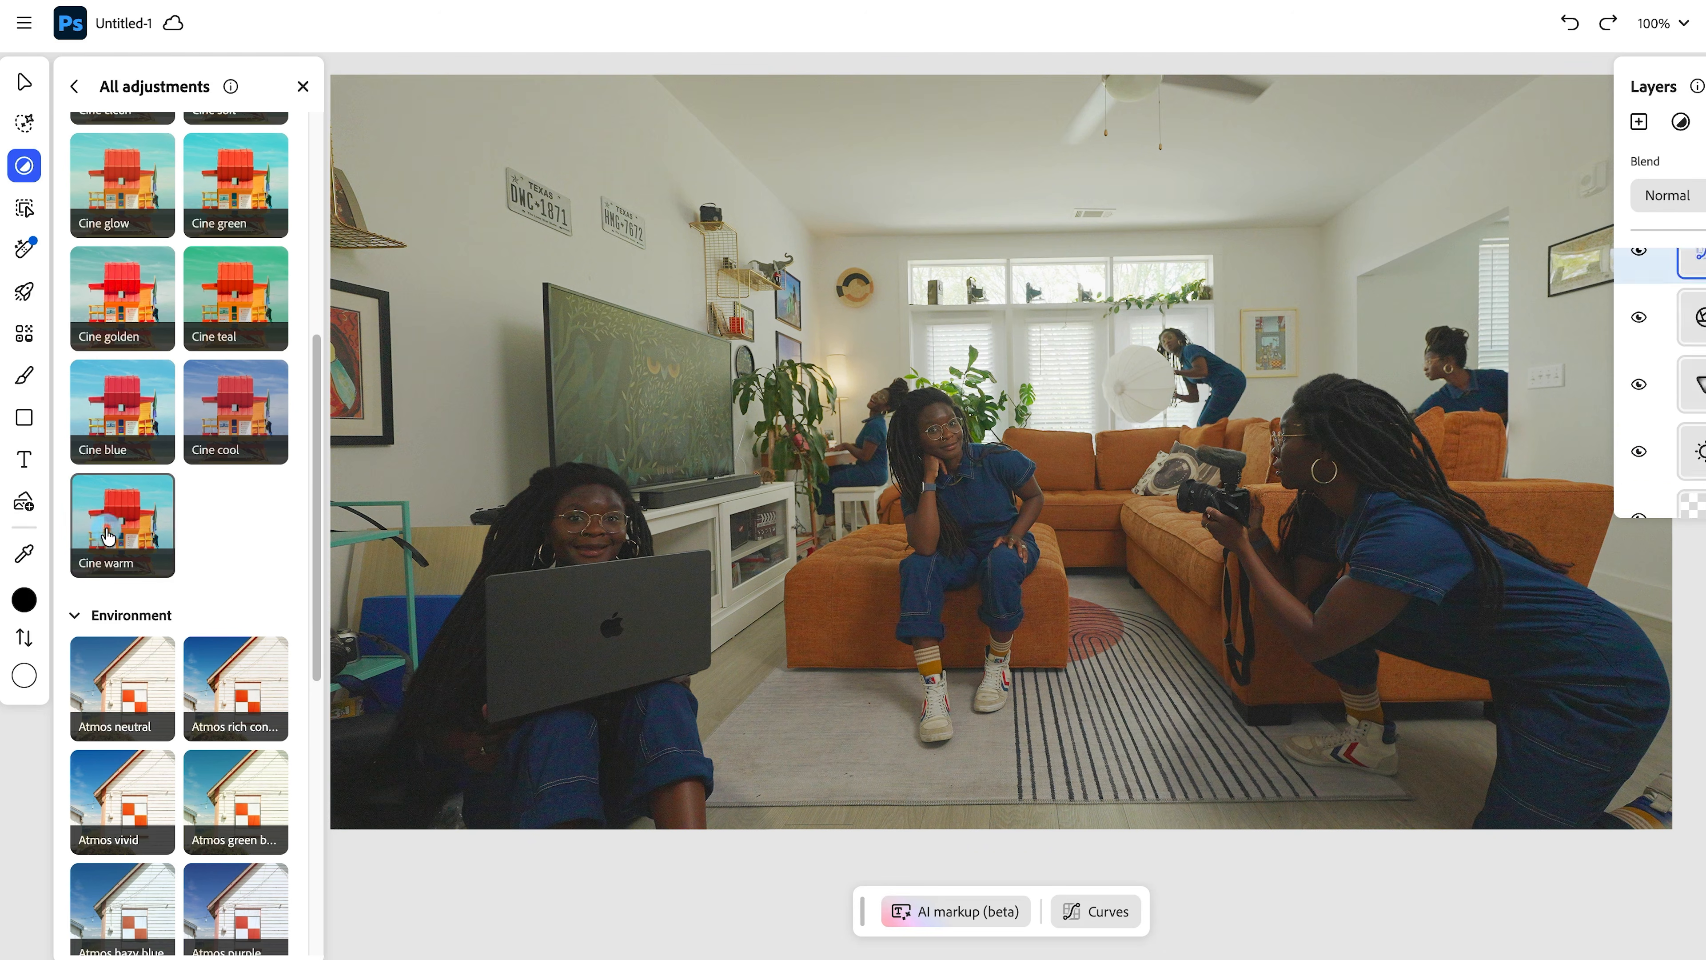
pyautogui.scroll(2, 217, 469)
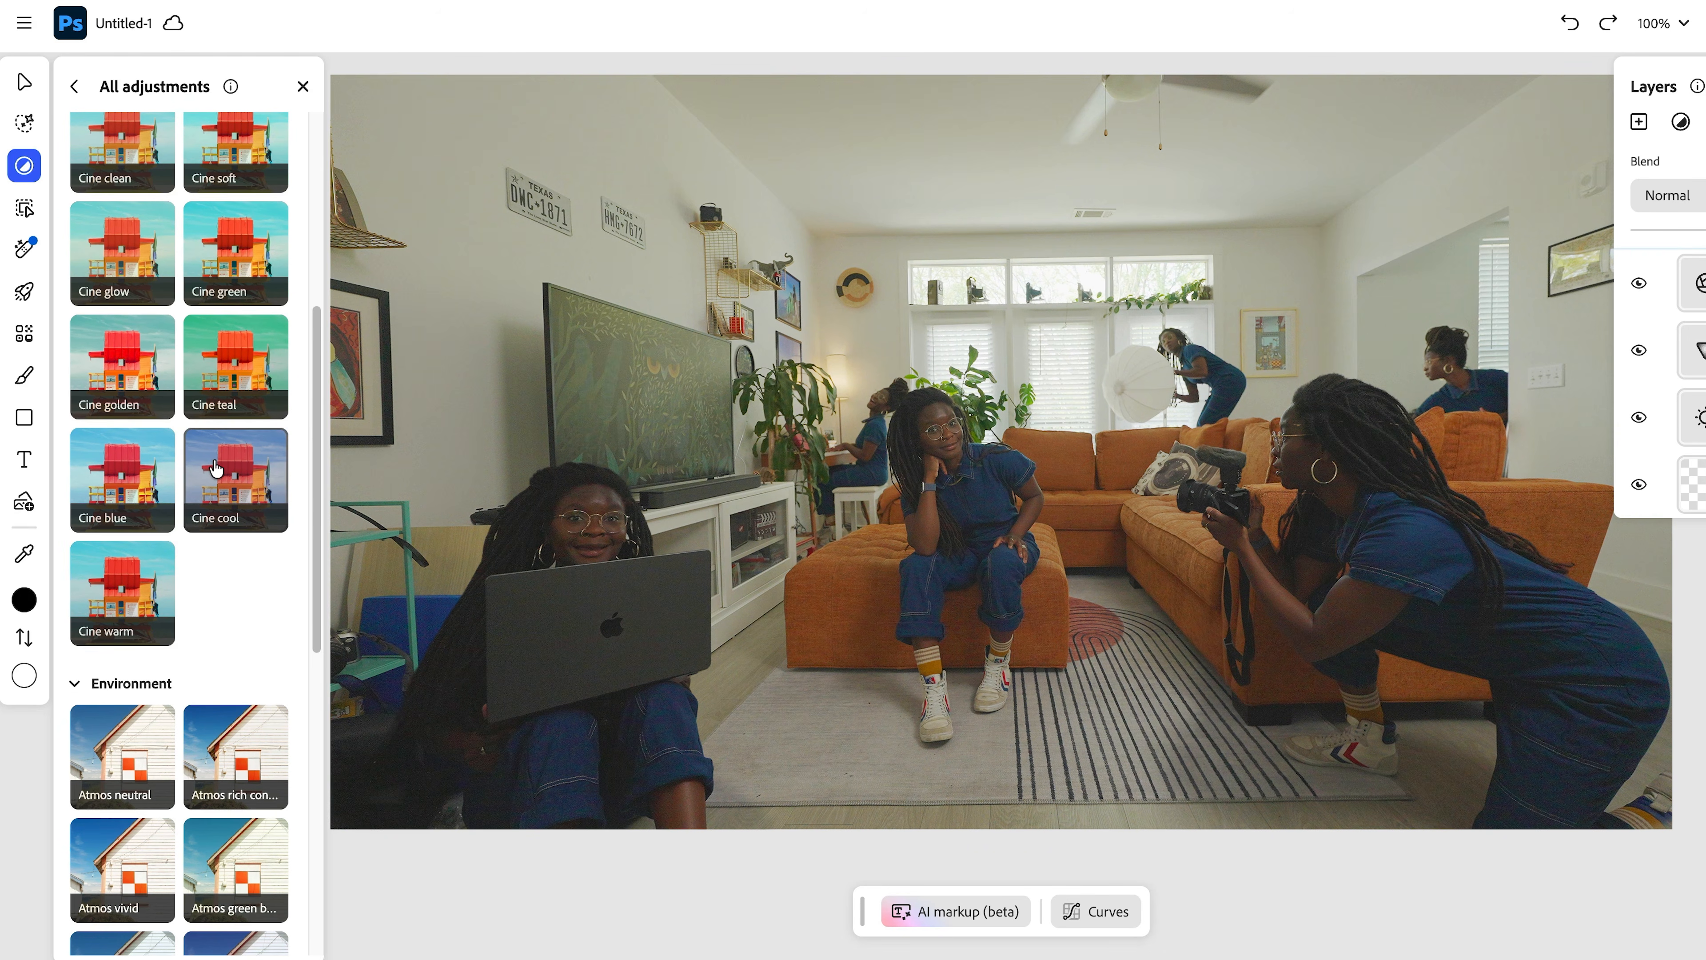
pyautogui.click(143, 358)
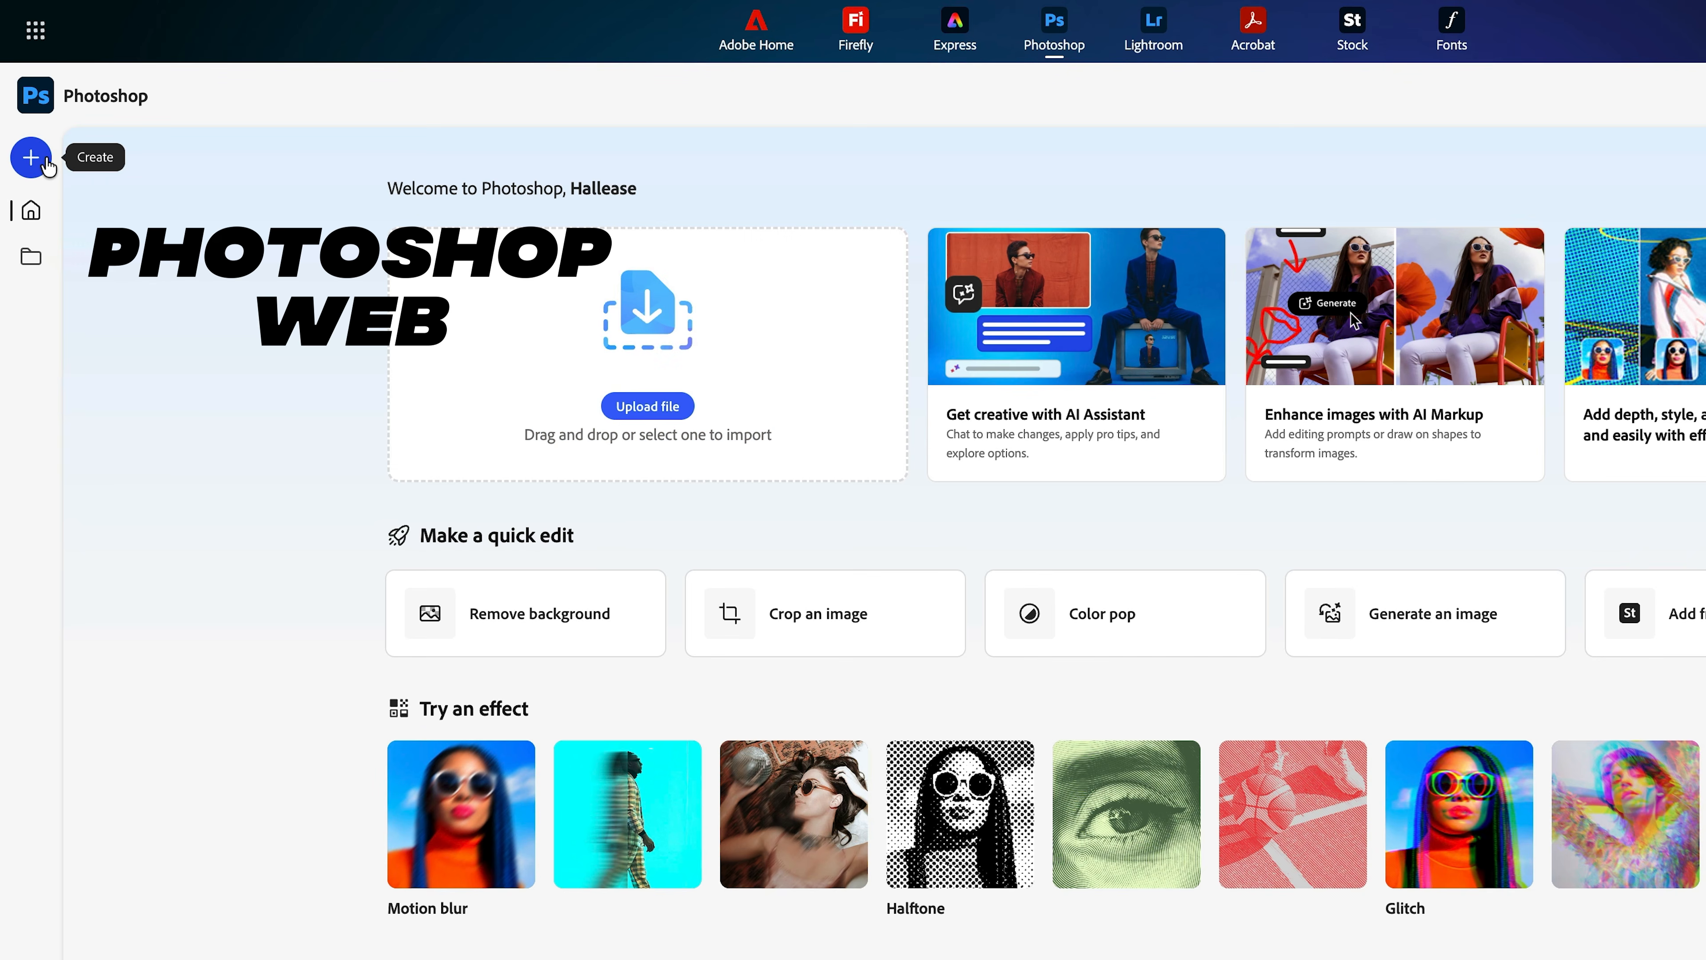
# - Create a YouTube banner-sized document and open room photo DSC00248 into it
pyautogui.click(46, 164)
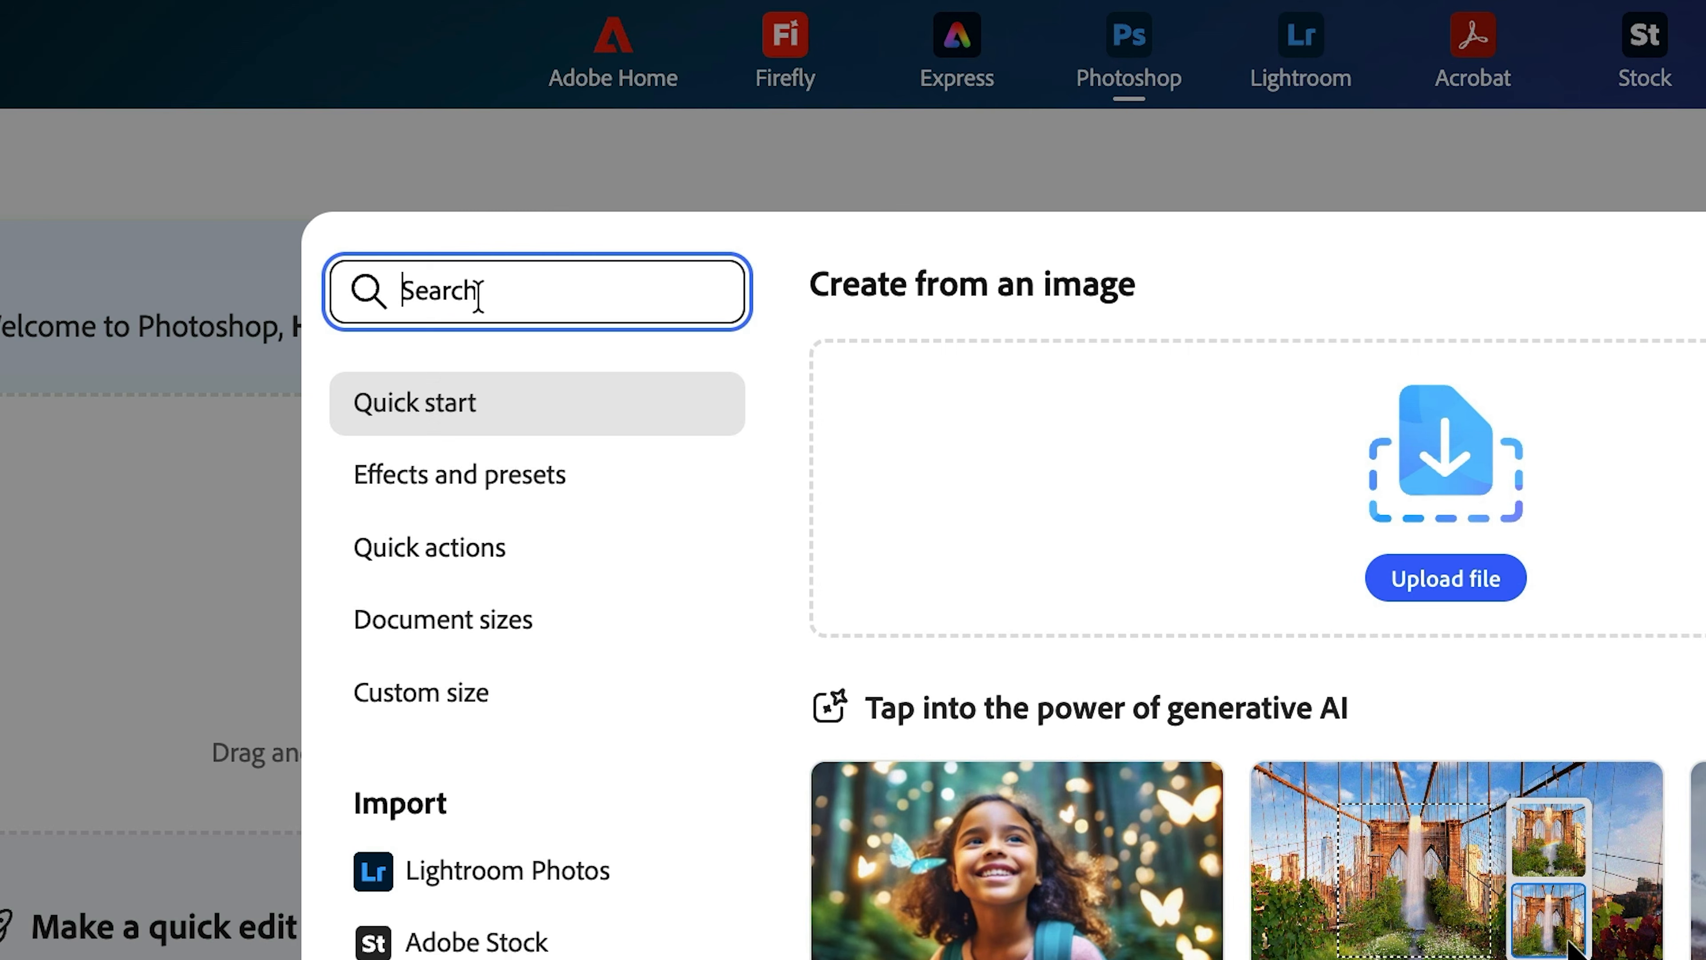
pyautogui.write('youtube ')
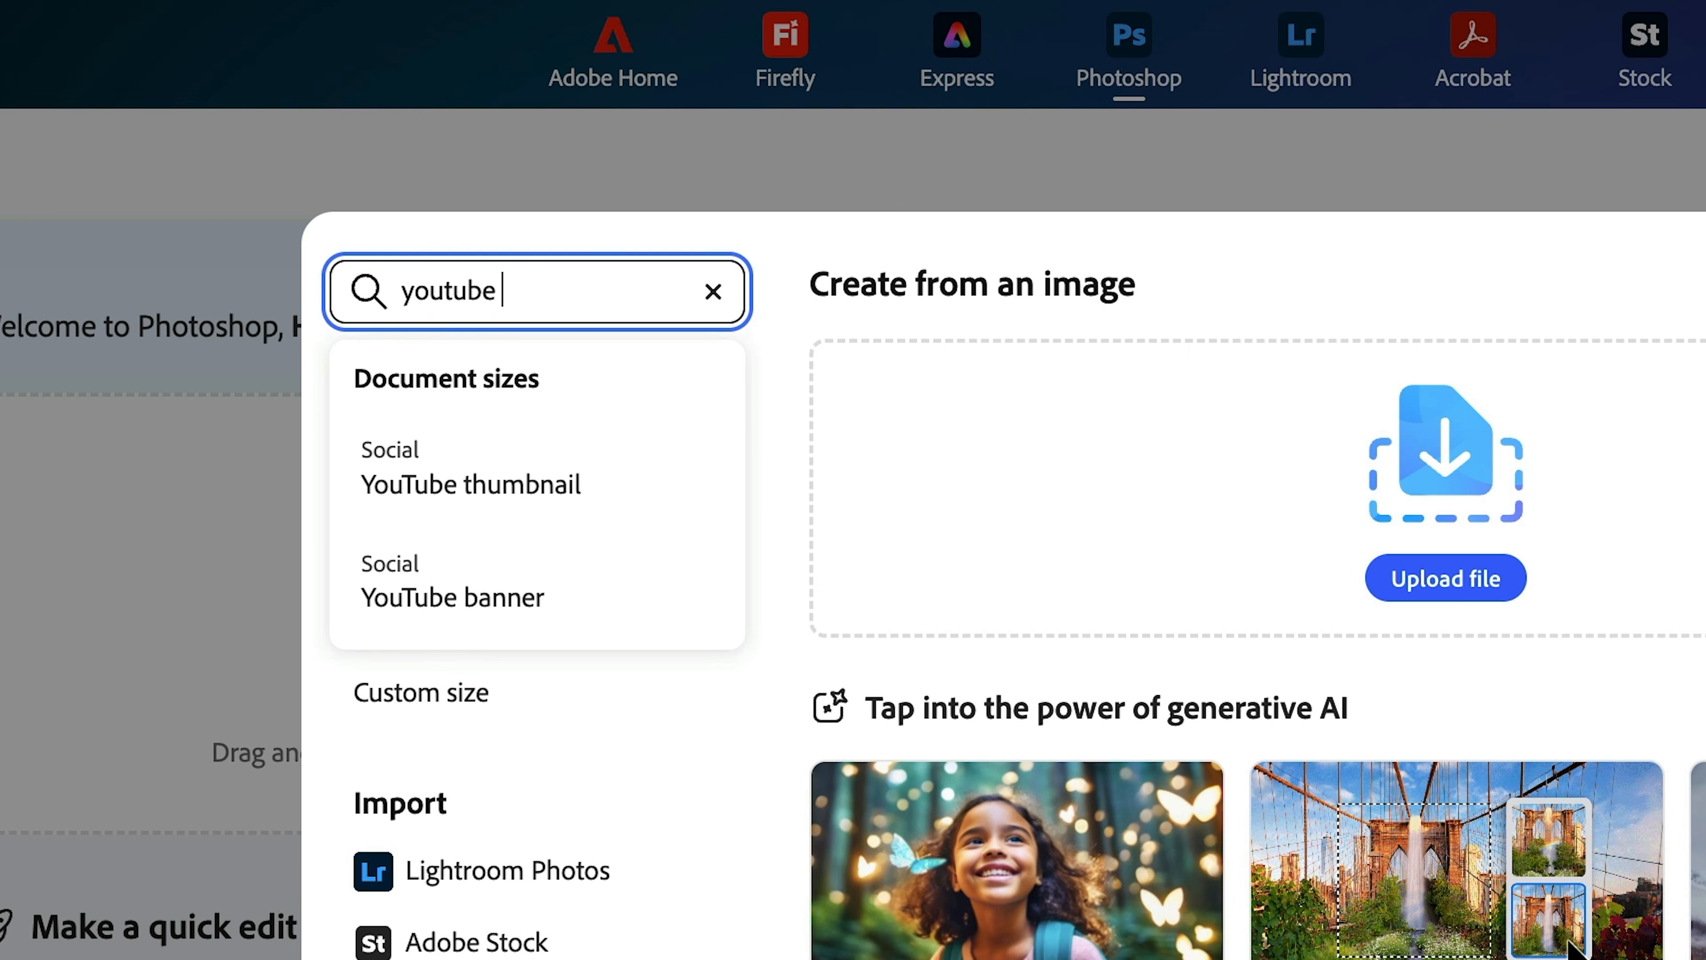
pyautogui.write('banner')
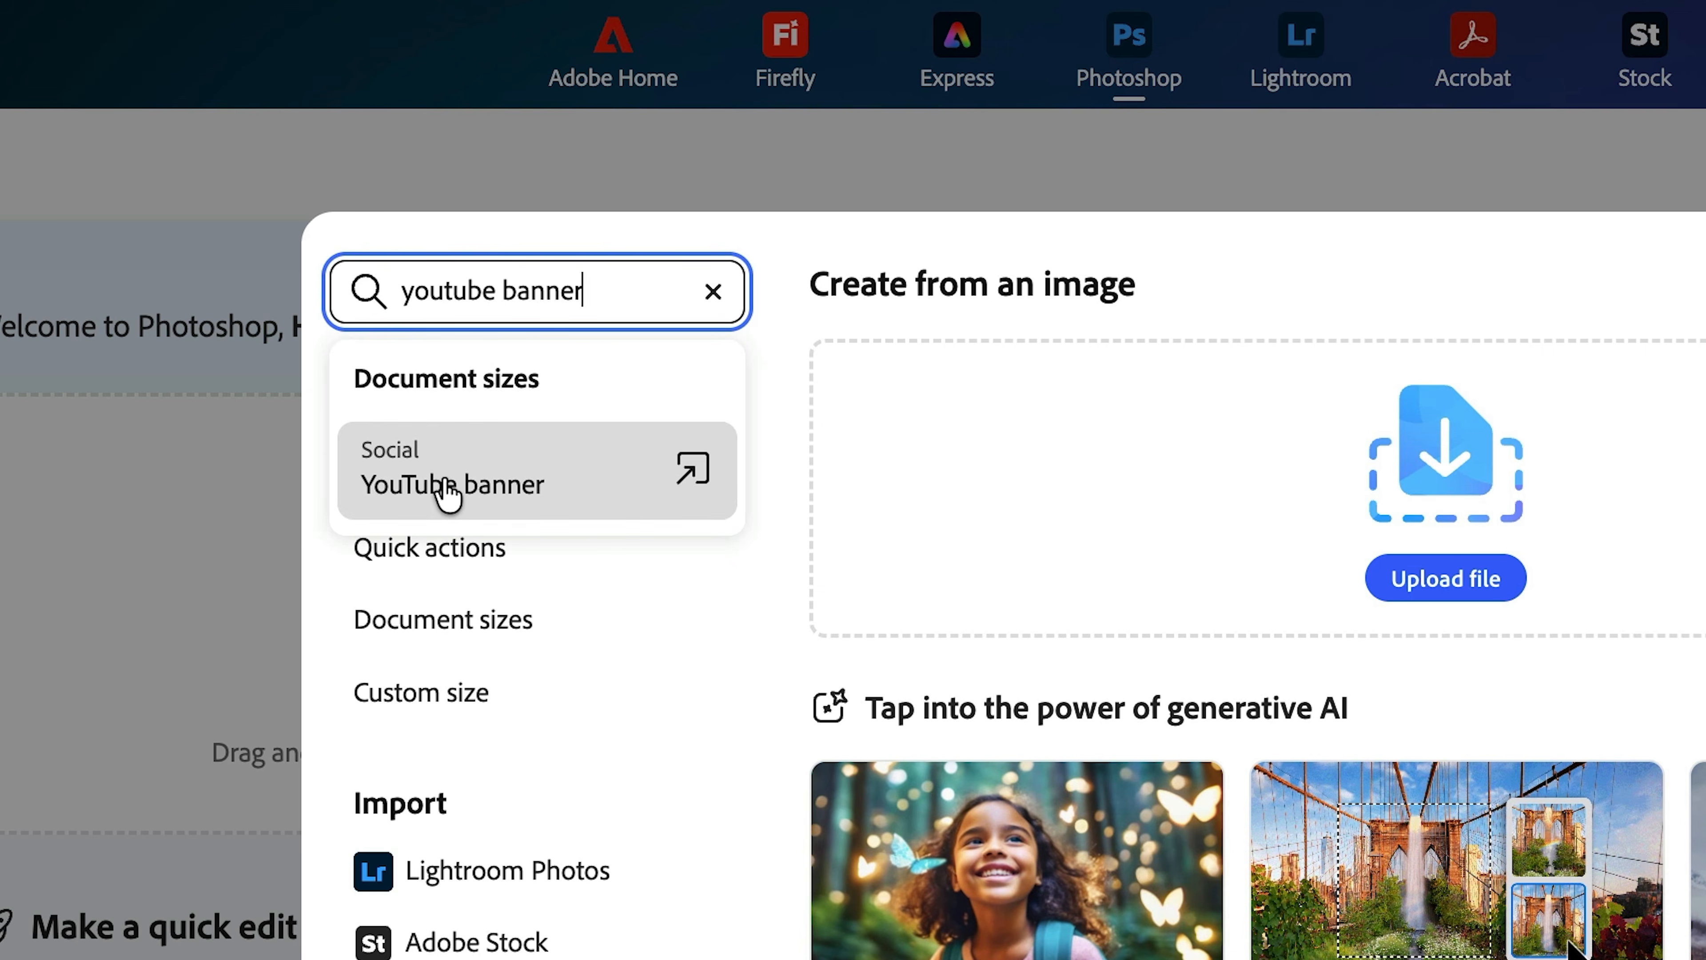
pyautogui.click(445, 487)
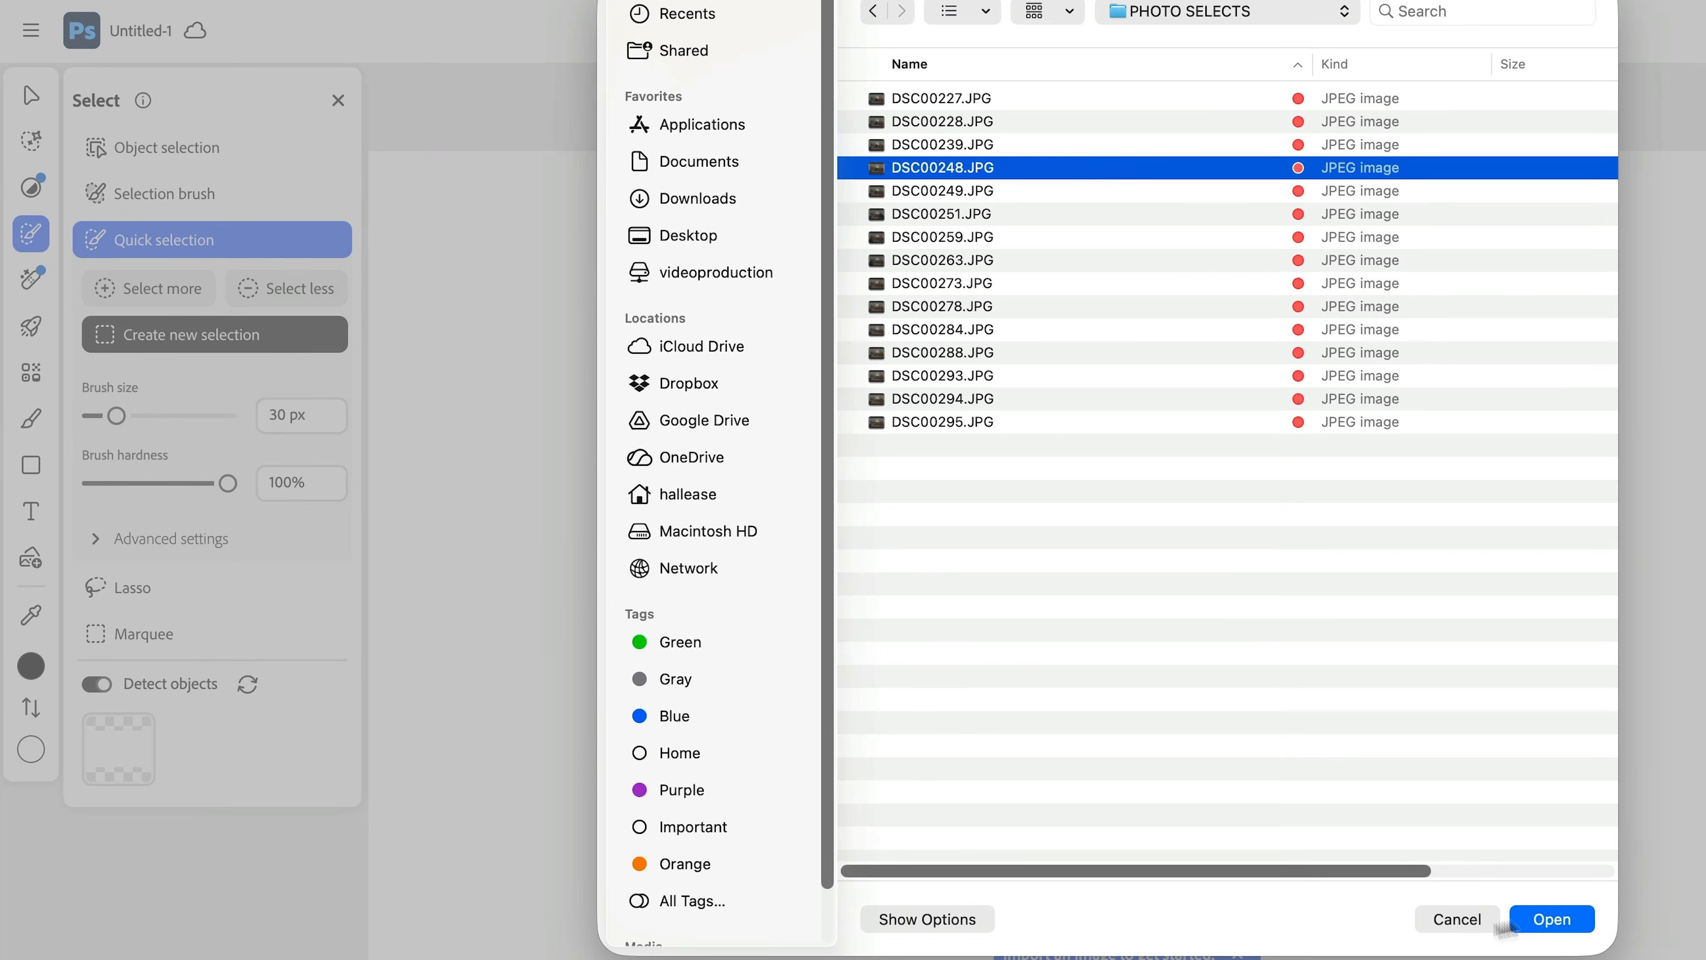
pyautogui.click(1552, 919)
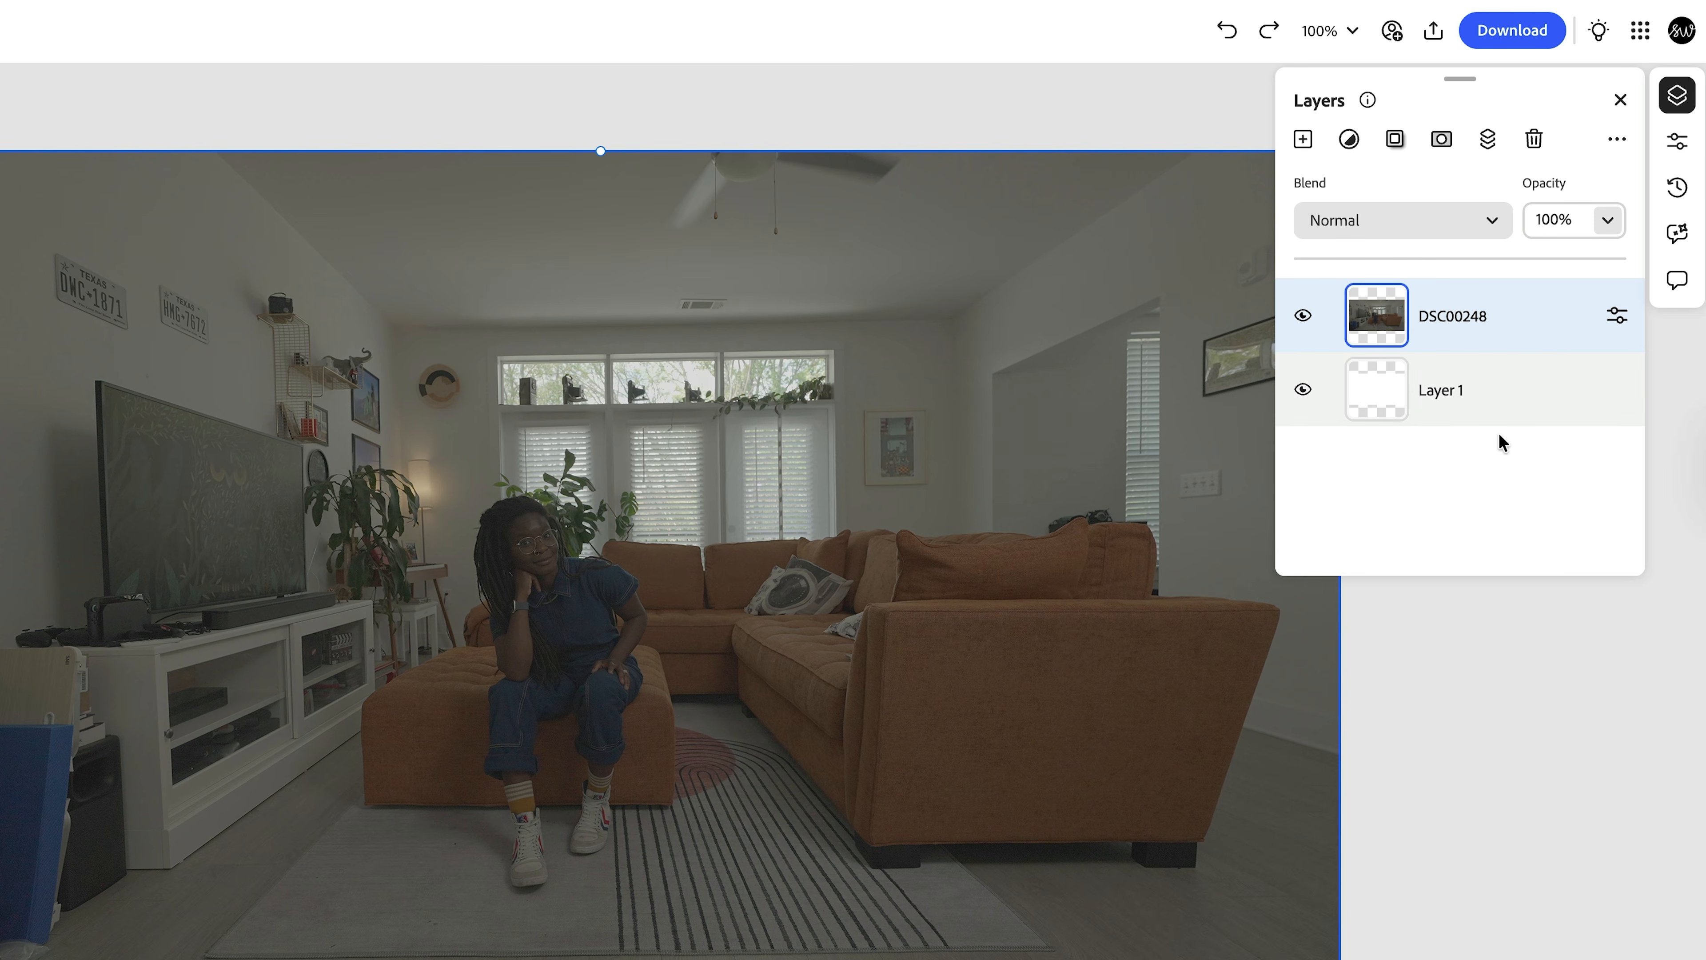
# - Duplicate the DSC00248 layer and select the seated woman and orange sofa with Select subject
pyautogui.rightClick(1537, 317)
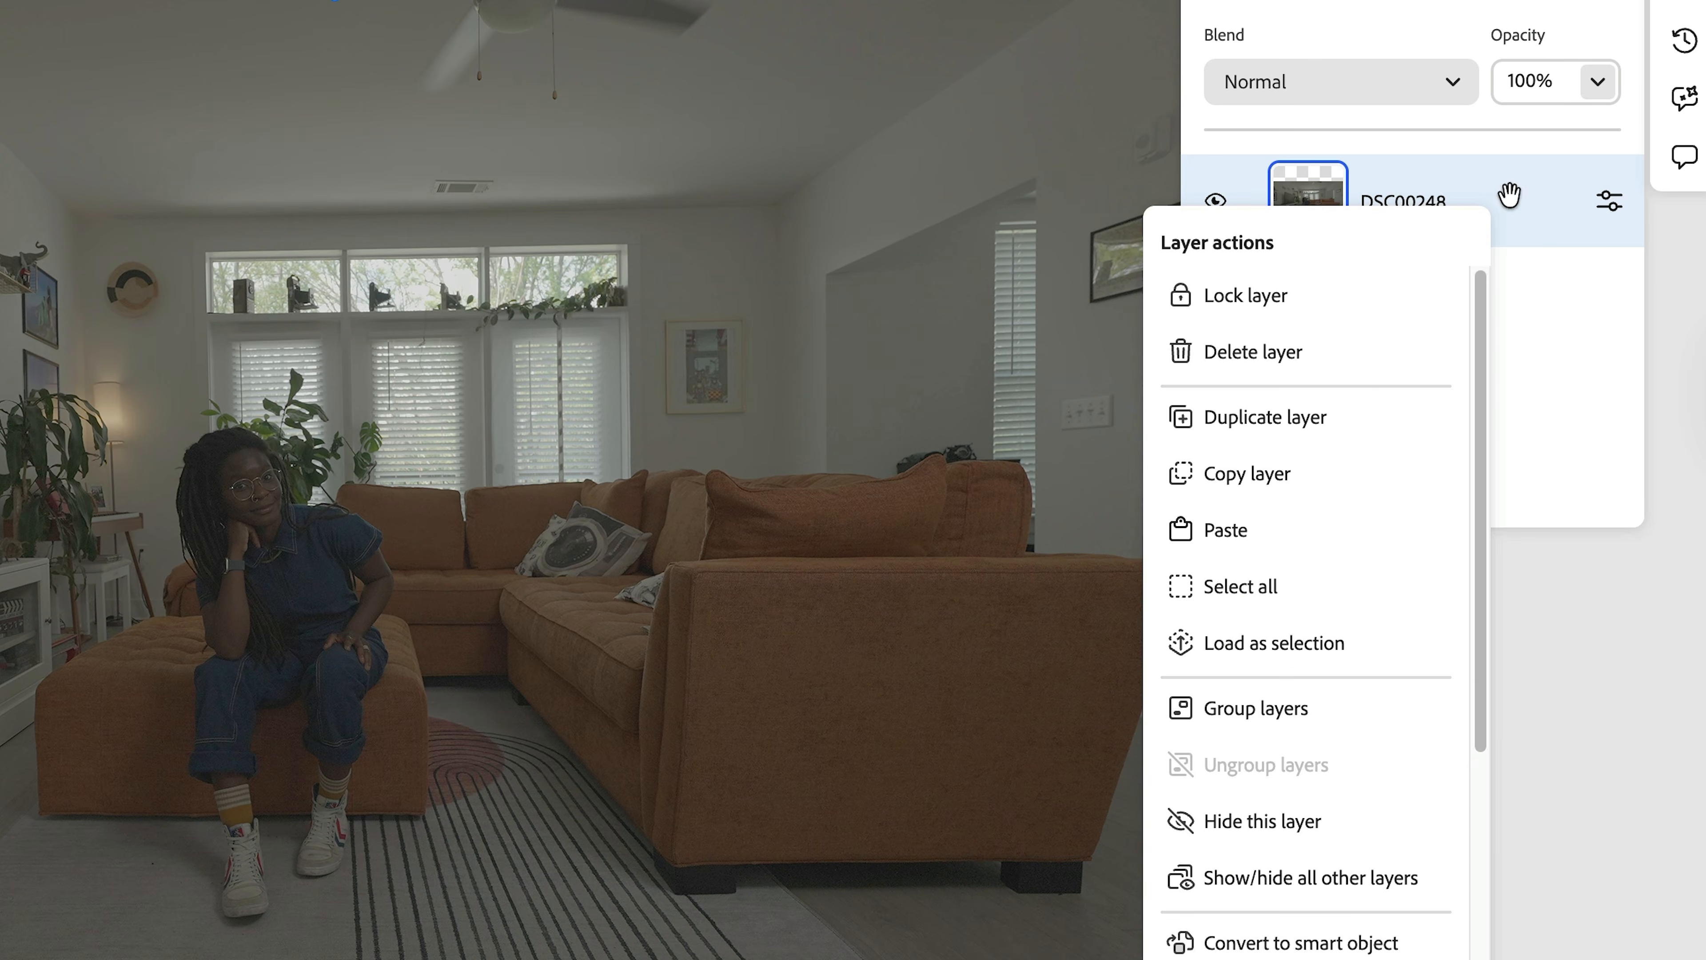
pyautogui.click(1306, 420)
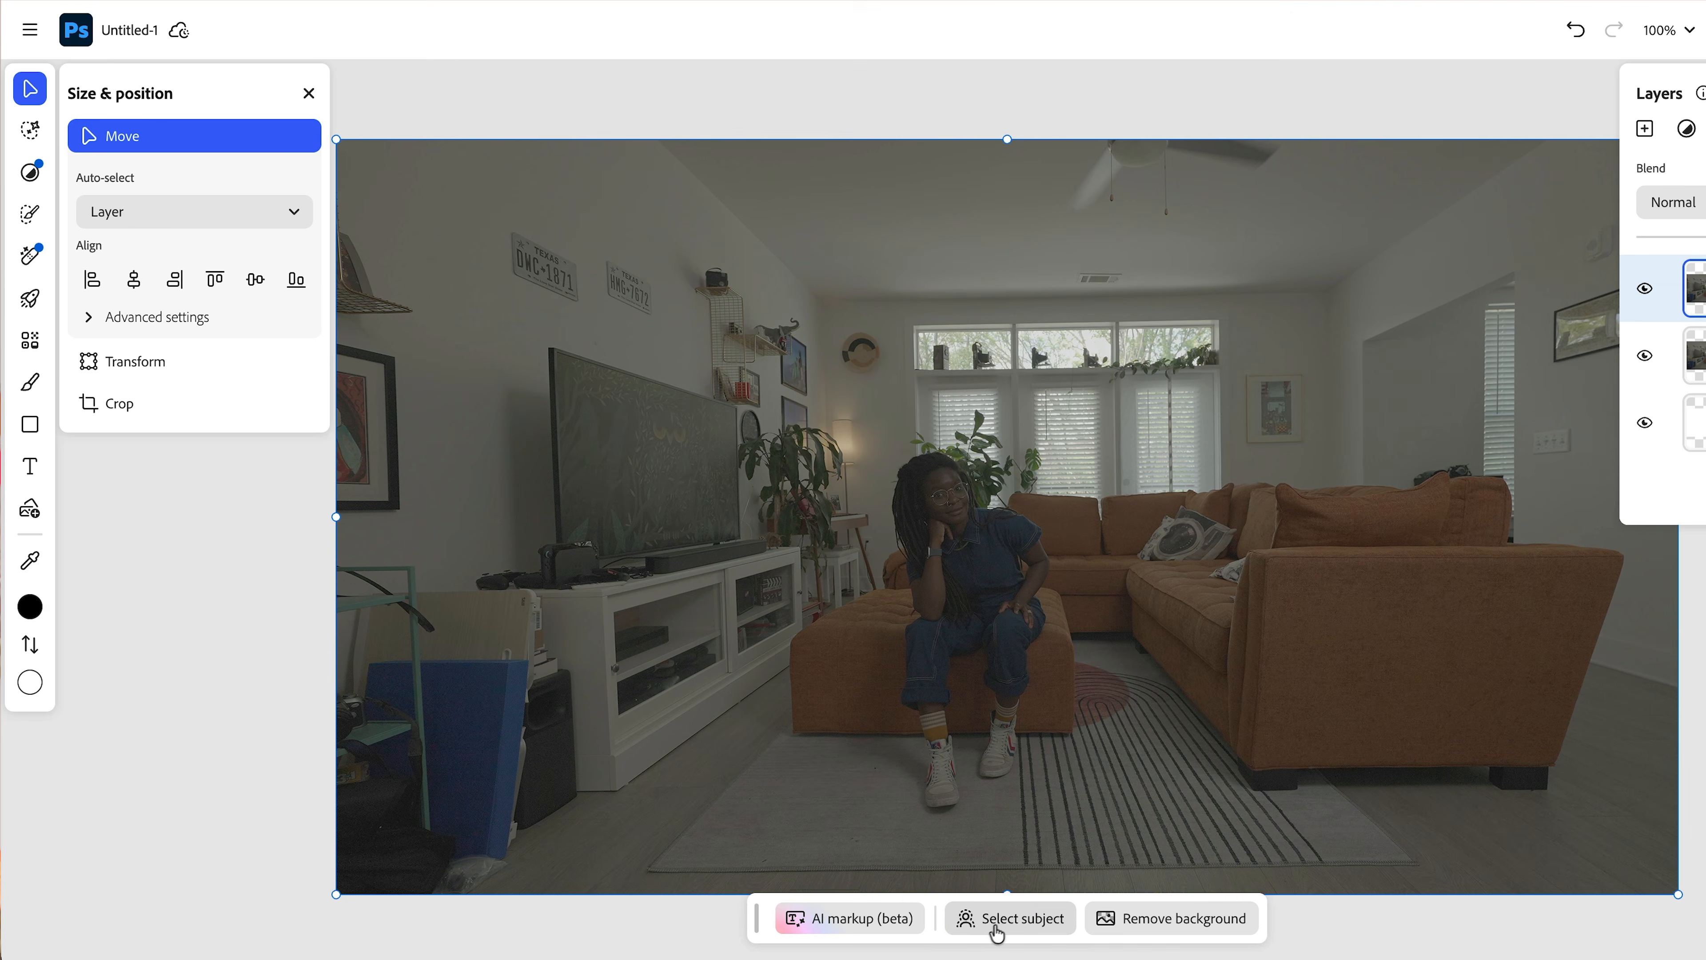
pyautogui.click(1003, 931)
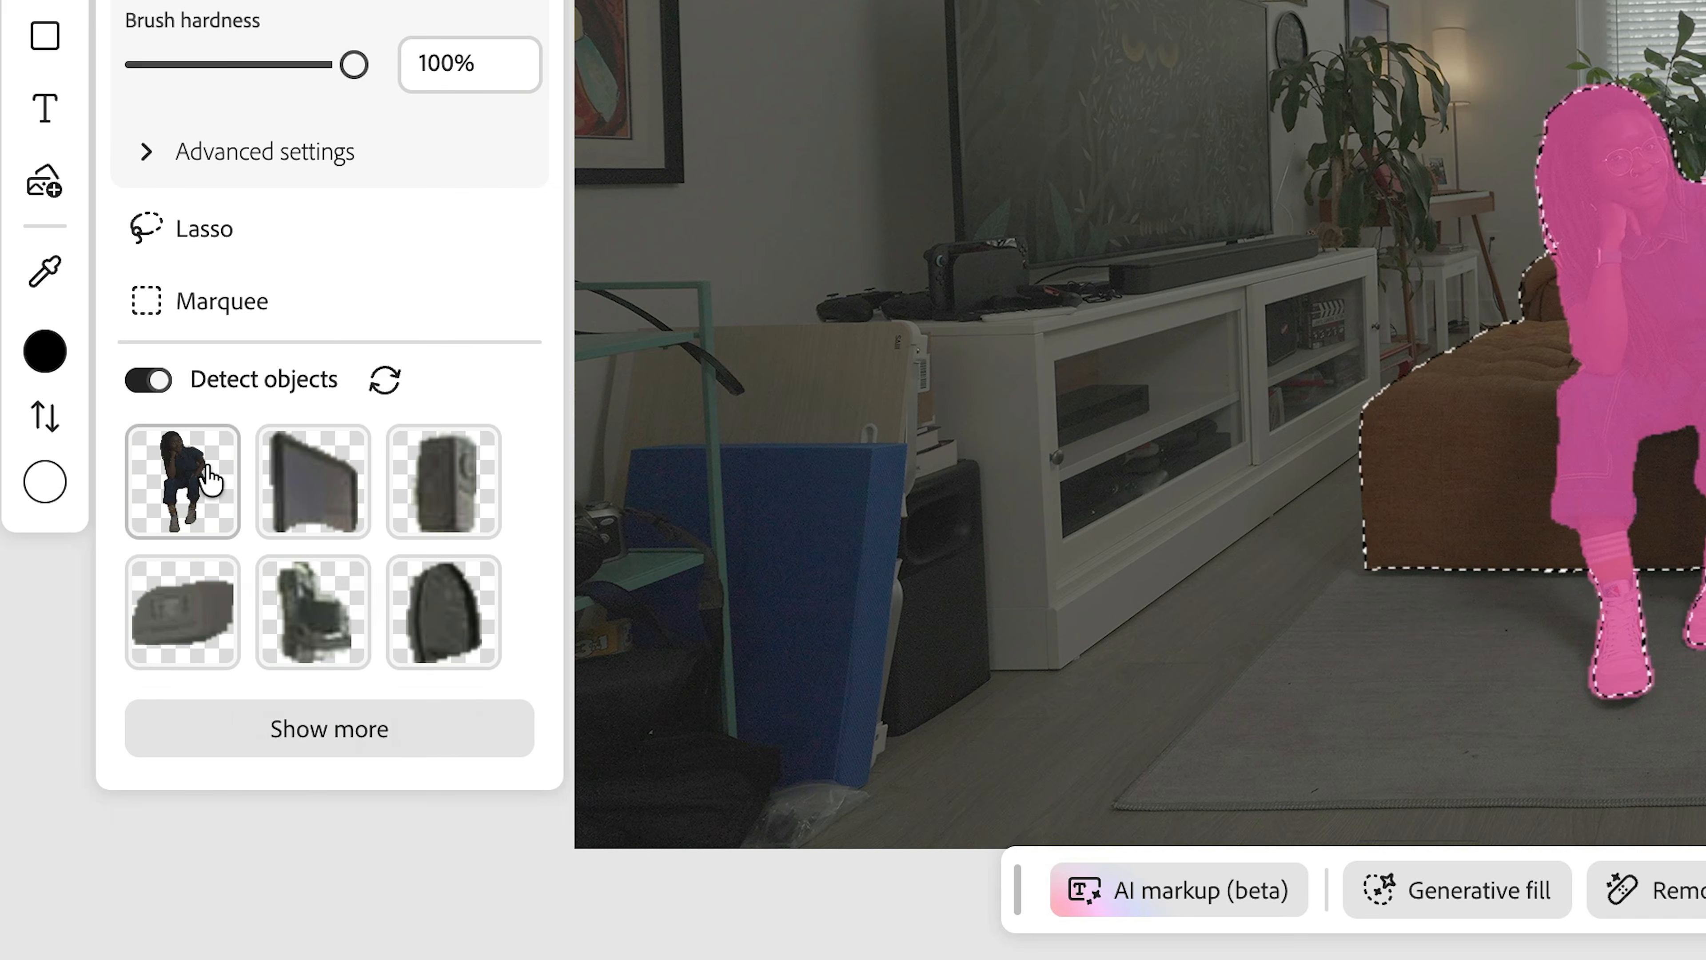
# - Mask DSC00248 copy to the woman and ottoman, briefly hiding the original layer to check the cutout
pyautogui.click(126, 681)
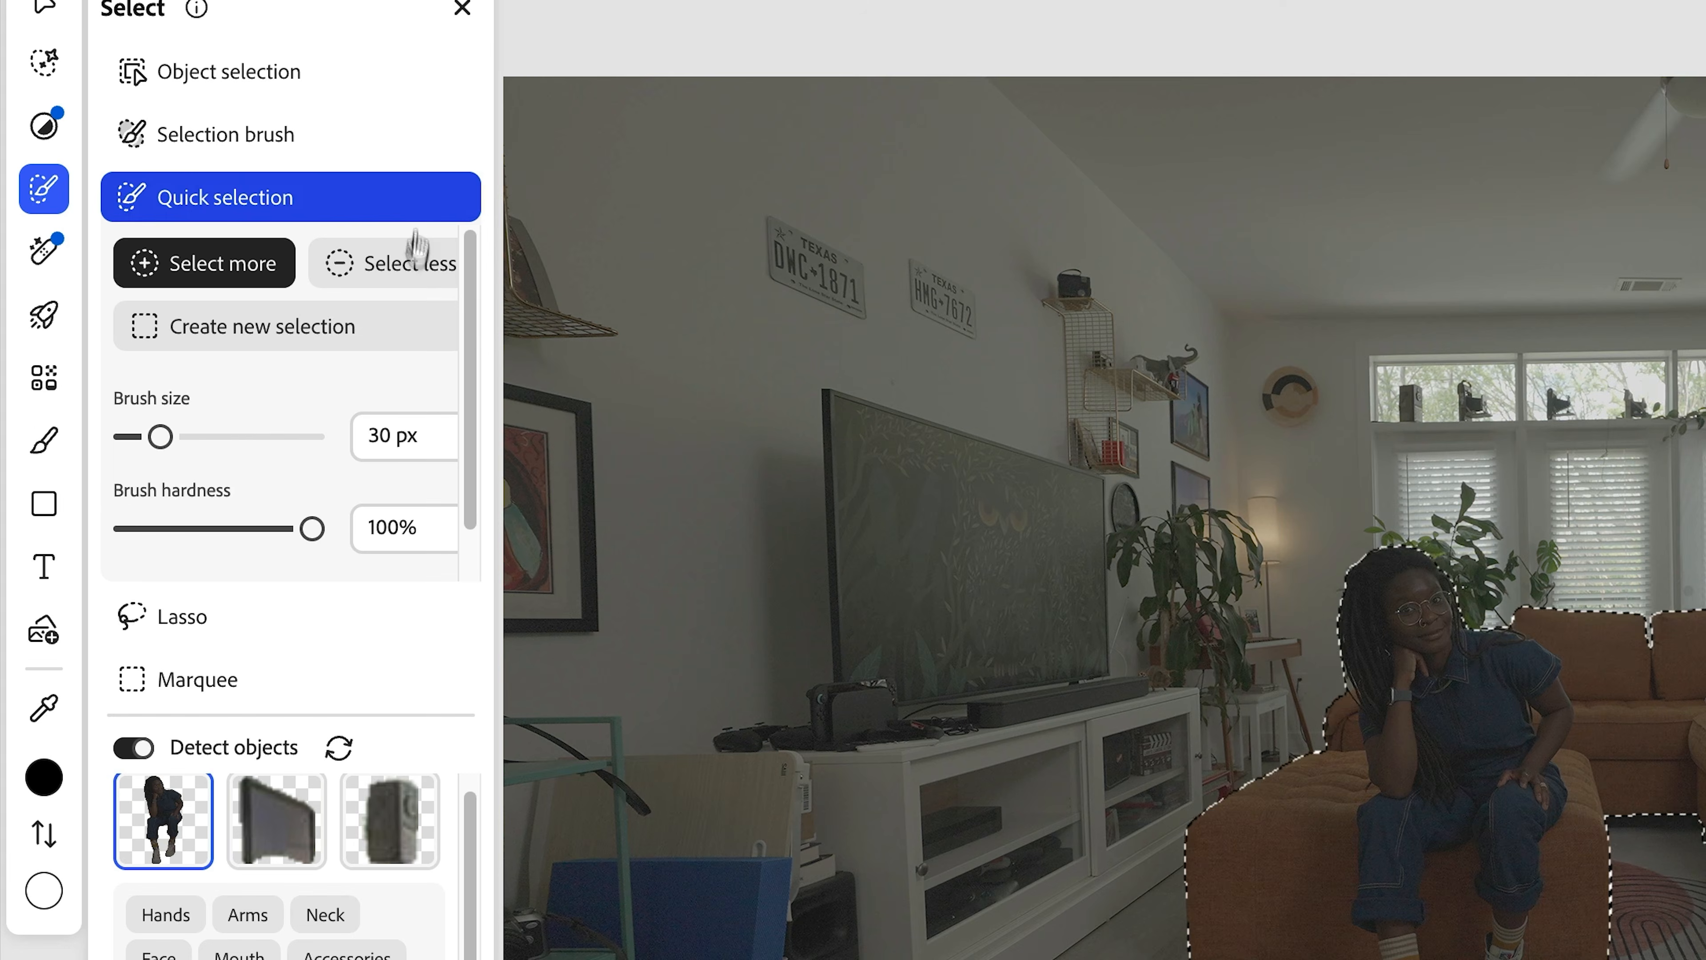
pyautogui.click(411, 268)
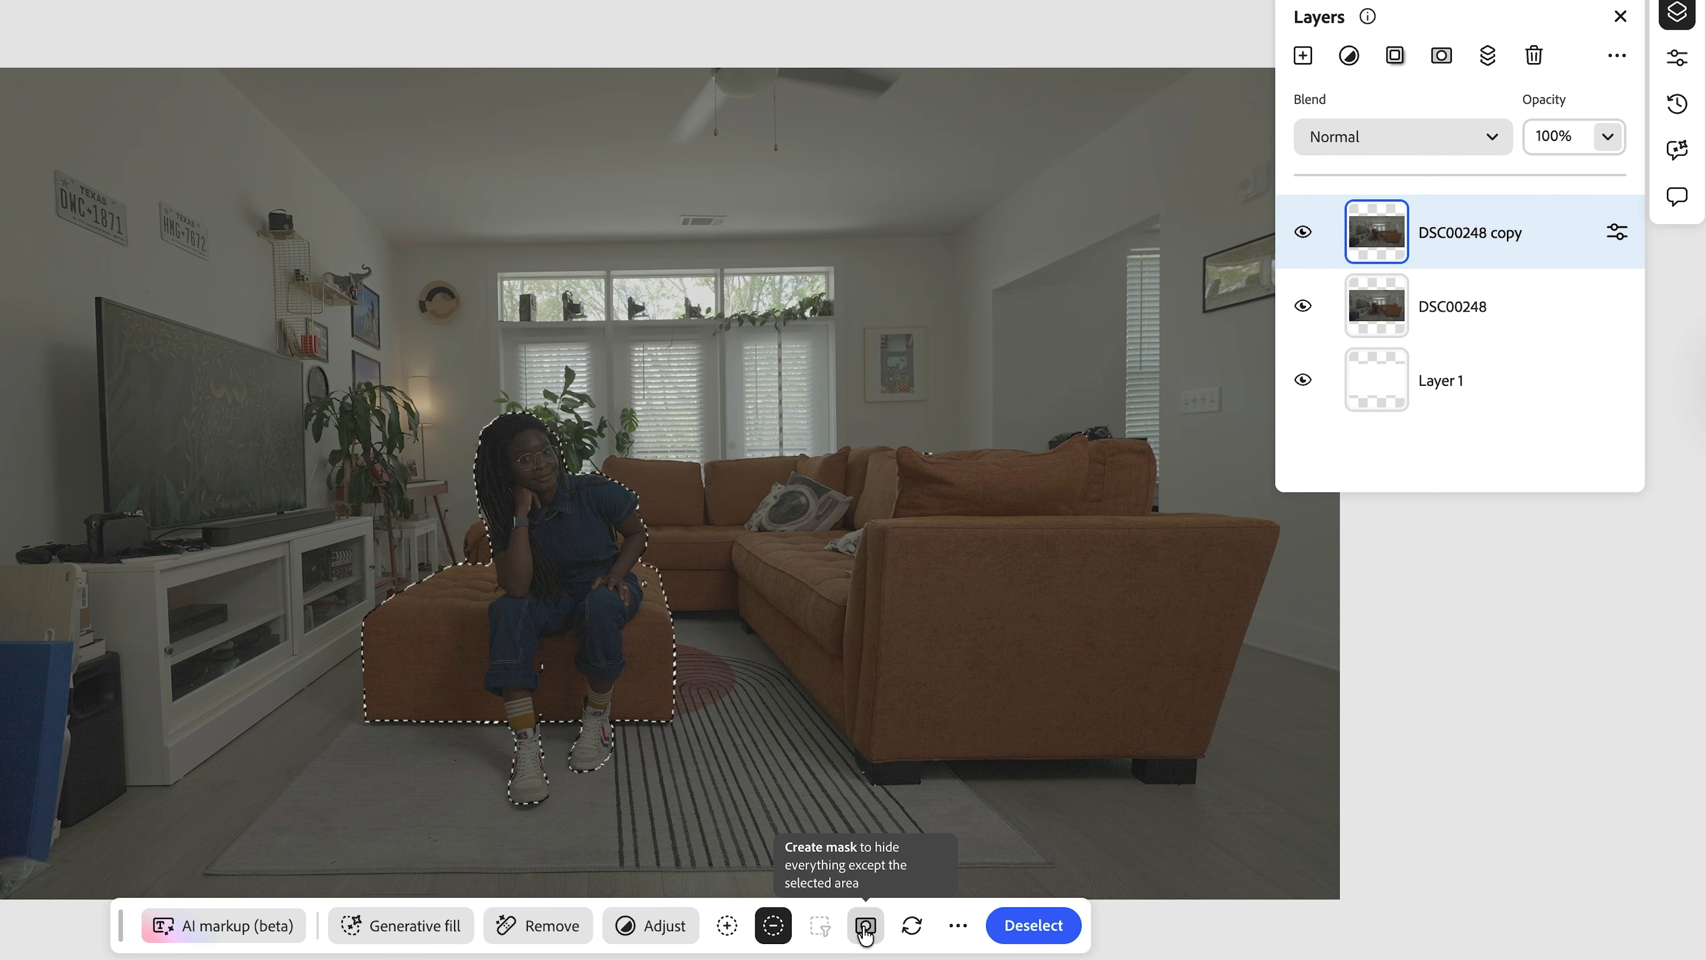
pyautogui.click(866, 931)
pyautogui.click(1306, 313)
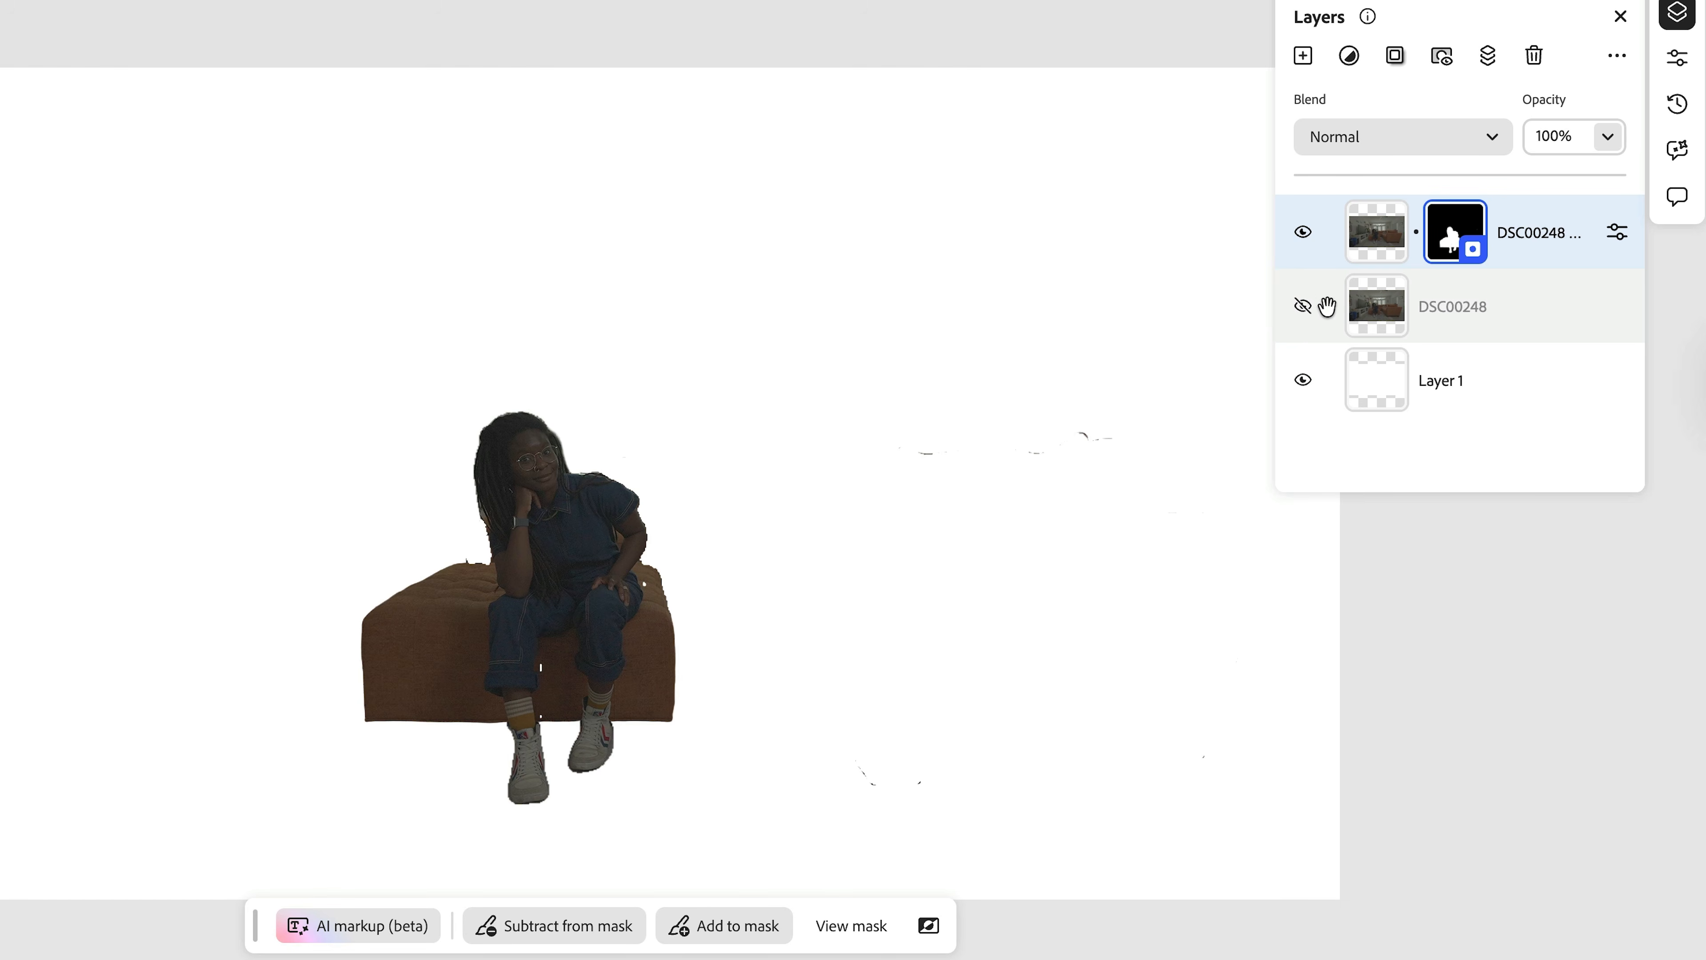
pyautogui.click(1303, 307)
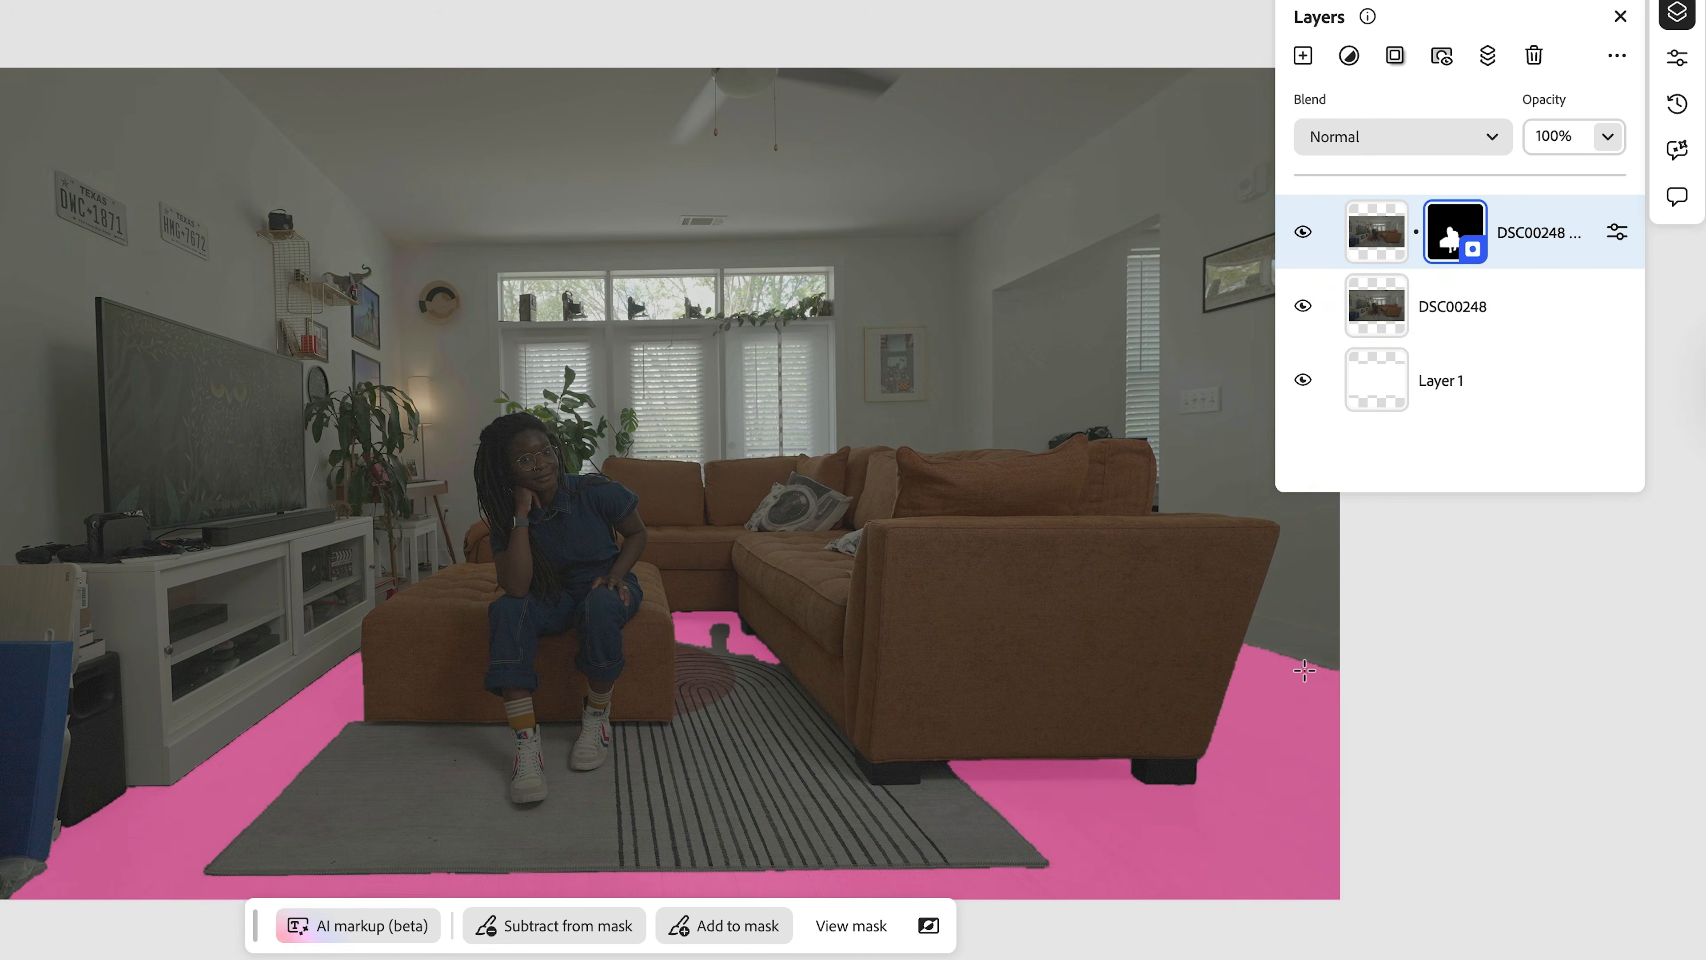